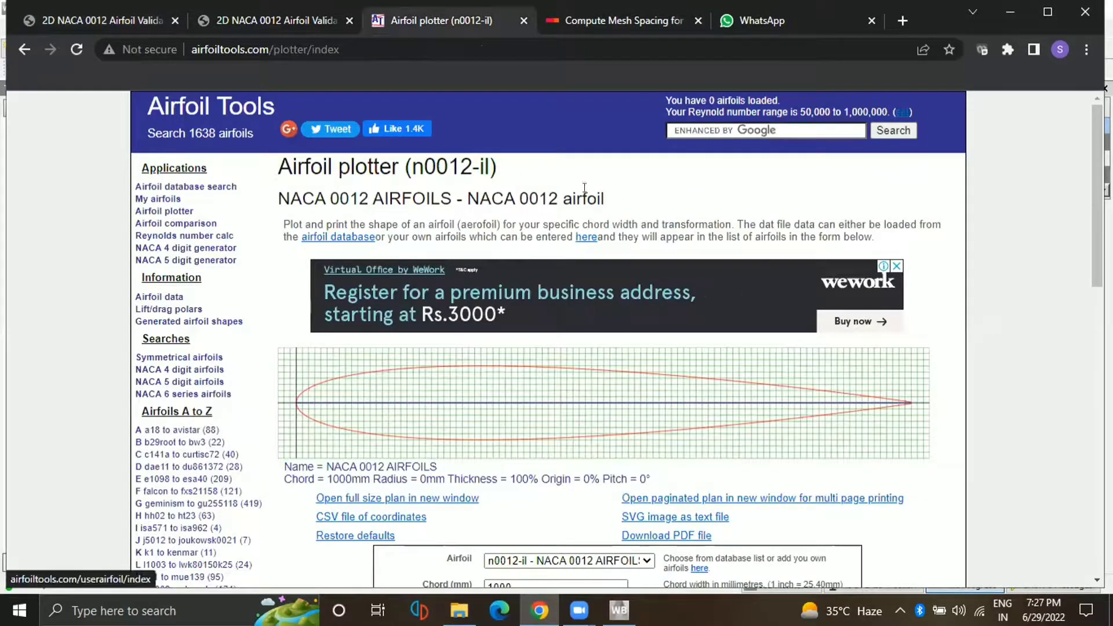
Step: Search the web for naca 0012 airfoil data and view the NACA 0012 dat file on its Airfoil Tools details page
left_click(523, 21)
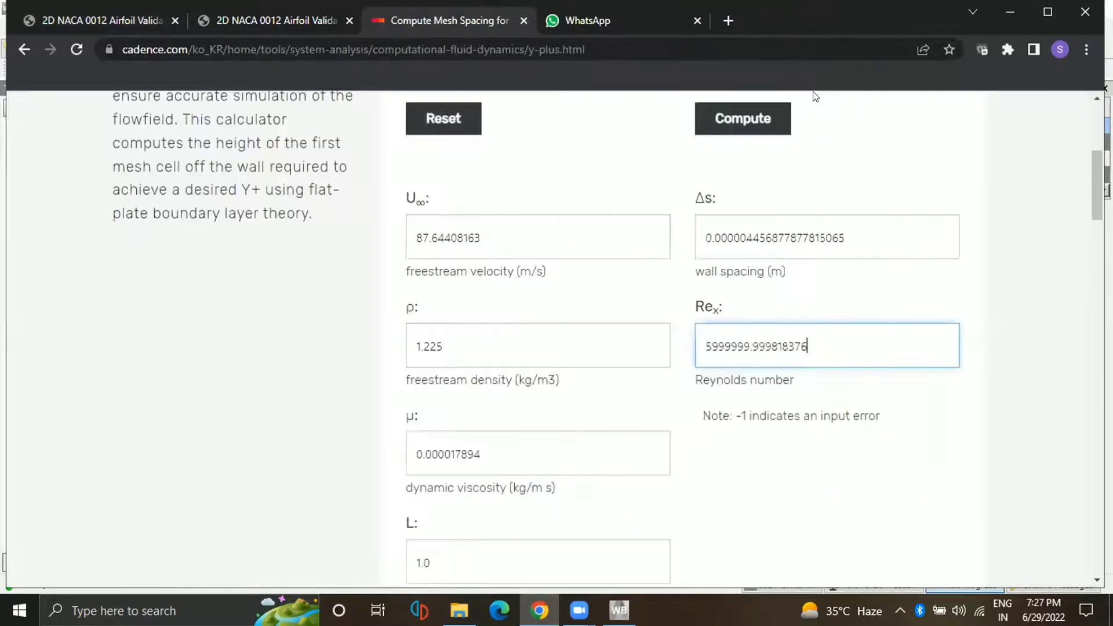
key("ctrl+t")
type("naca 00")
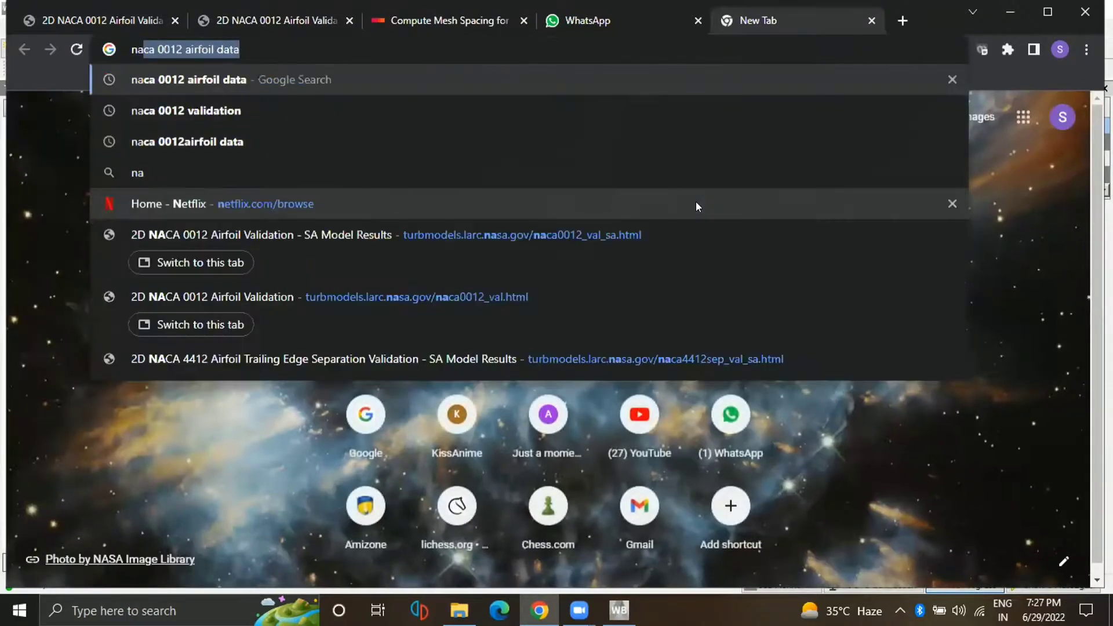
type("12")
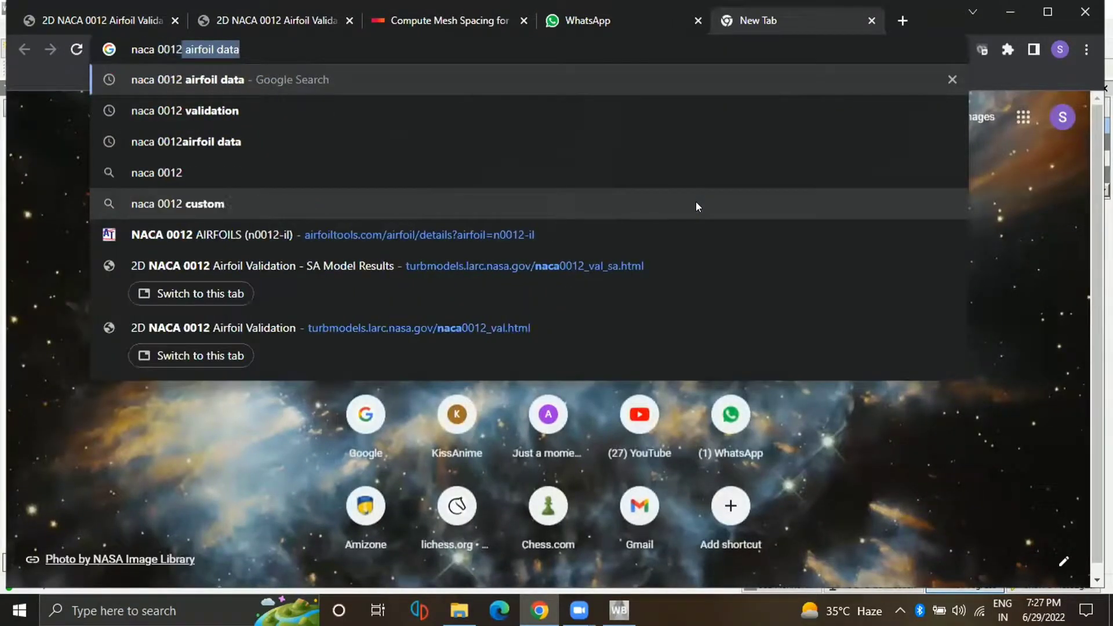
key("Return")
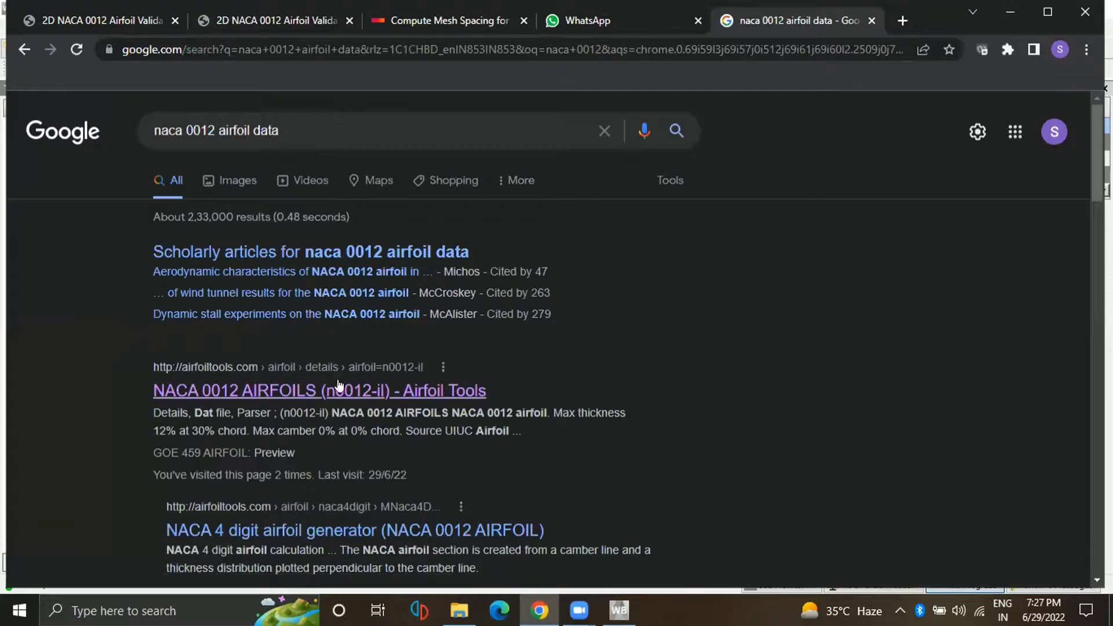
left_click(305, 392)
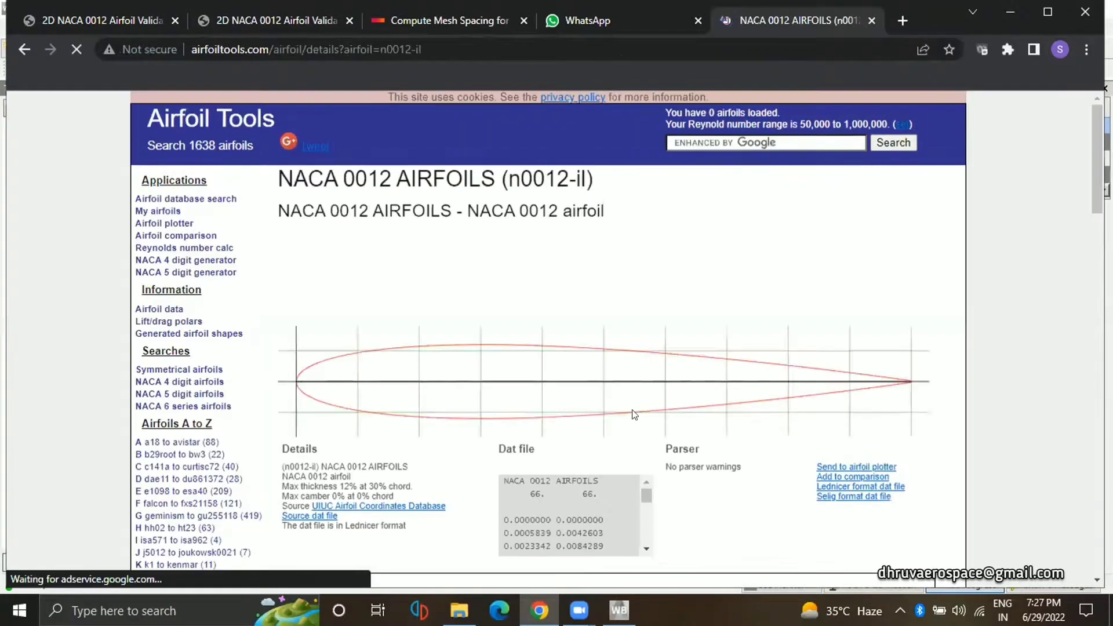
scroll(632, 418, "down", 2)
scroll(511, 448, "down", 2)
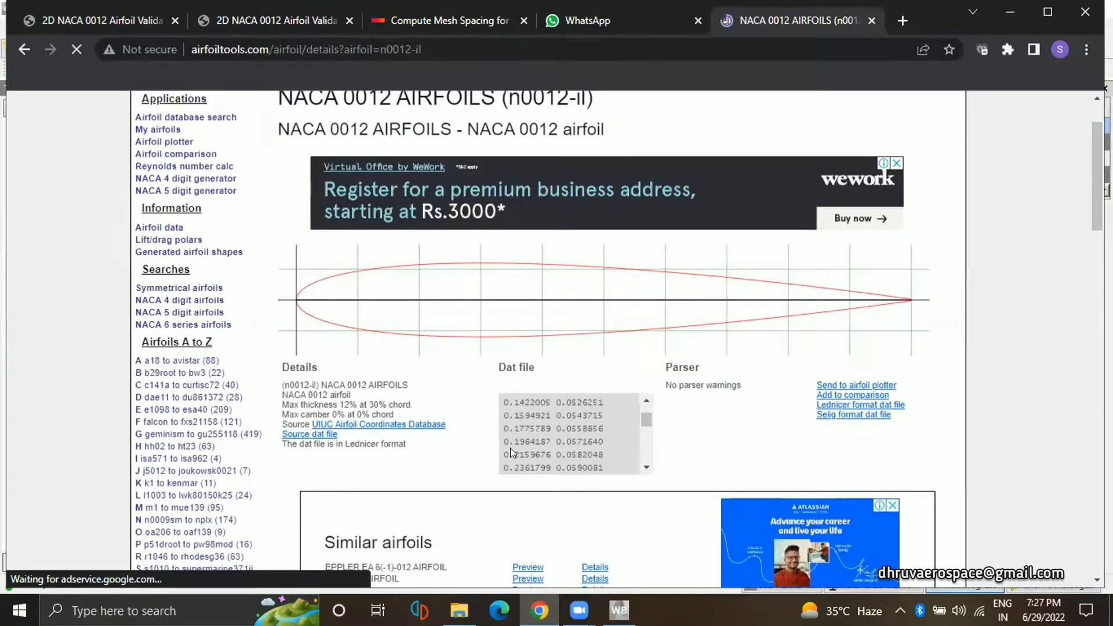
scroll(568, 444, "up", 3)
scroll(568, 444, "up", 2)
scroll(608, 216, "down", 6)
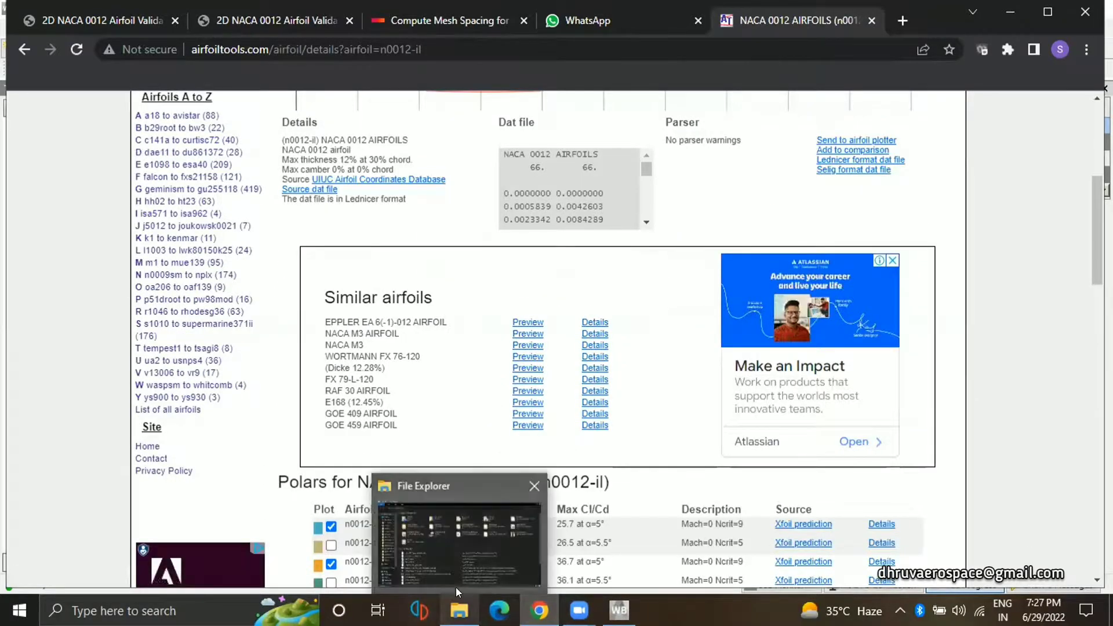
Step: Switch to File Explorer and open naca 0012 coordinates.txt from the Lecture Files folder in a maximized window
left_click(456, 587)
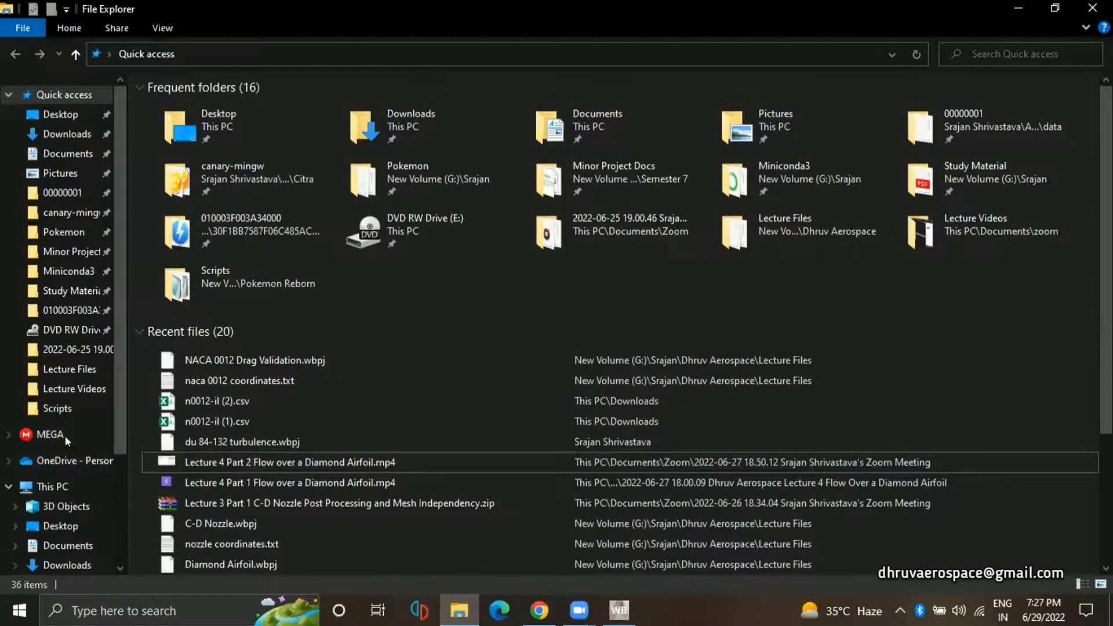
left_click(70, 369)
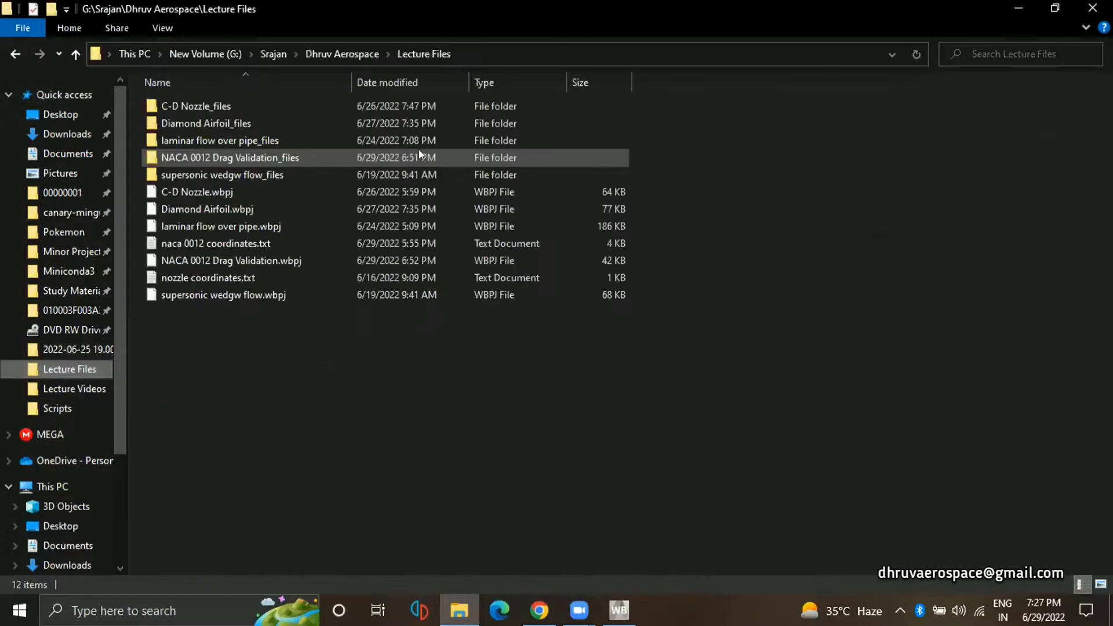
double_click(339, 241)
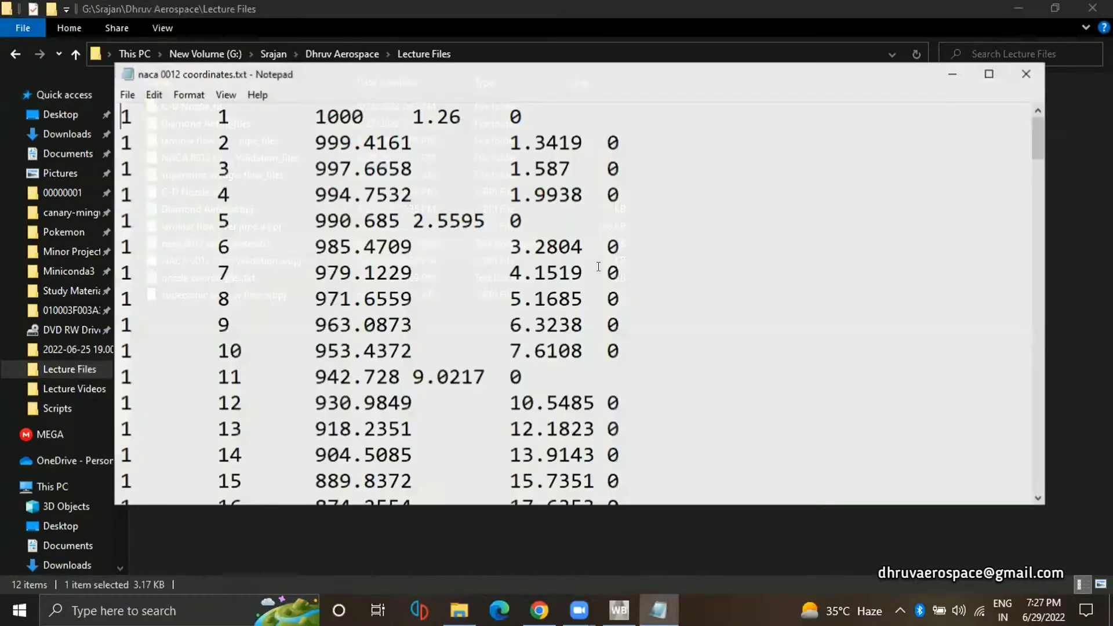
double_click(632, 75)
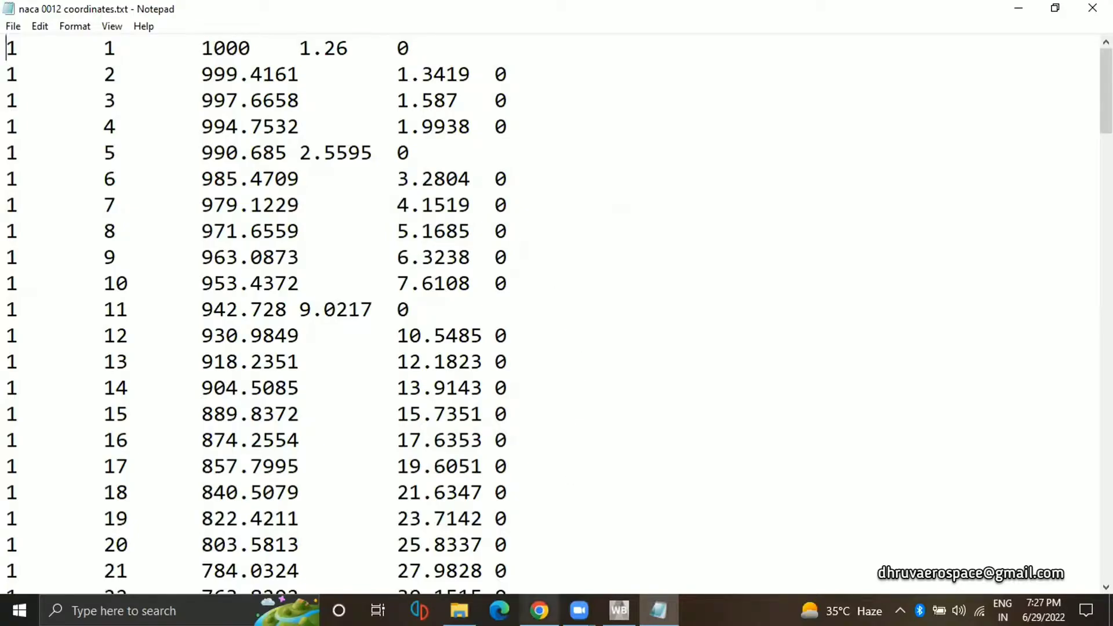
Step: Return to the browser, send the NACA 0012 airfoil to the airfoil plotter and plot it with a 1000 mm chord
left_click(540, 611)
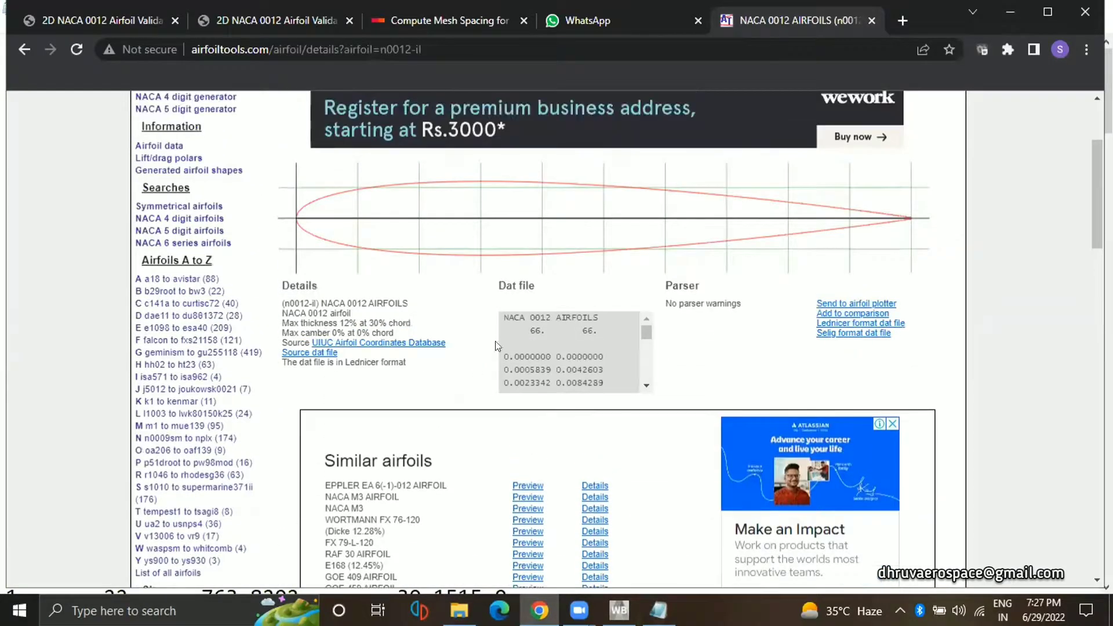
left_click(871, 308)
scroll(454, 449, "down", 1)
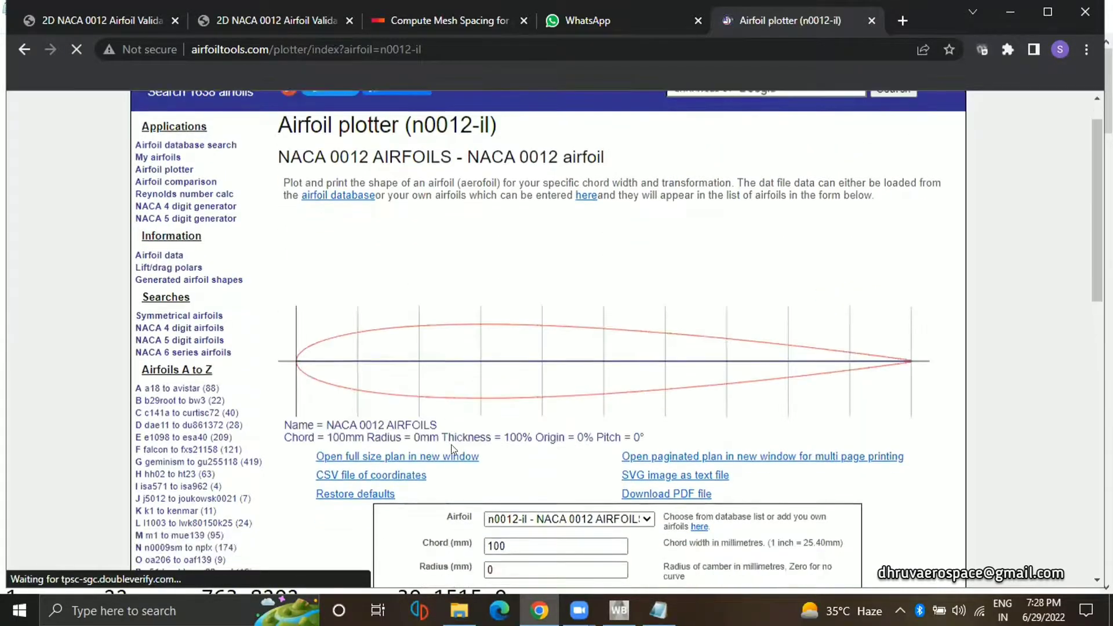
scroll(462, 513, "down", 4)
left_click(573, 338)
type("0")
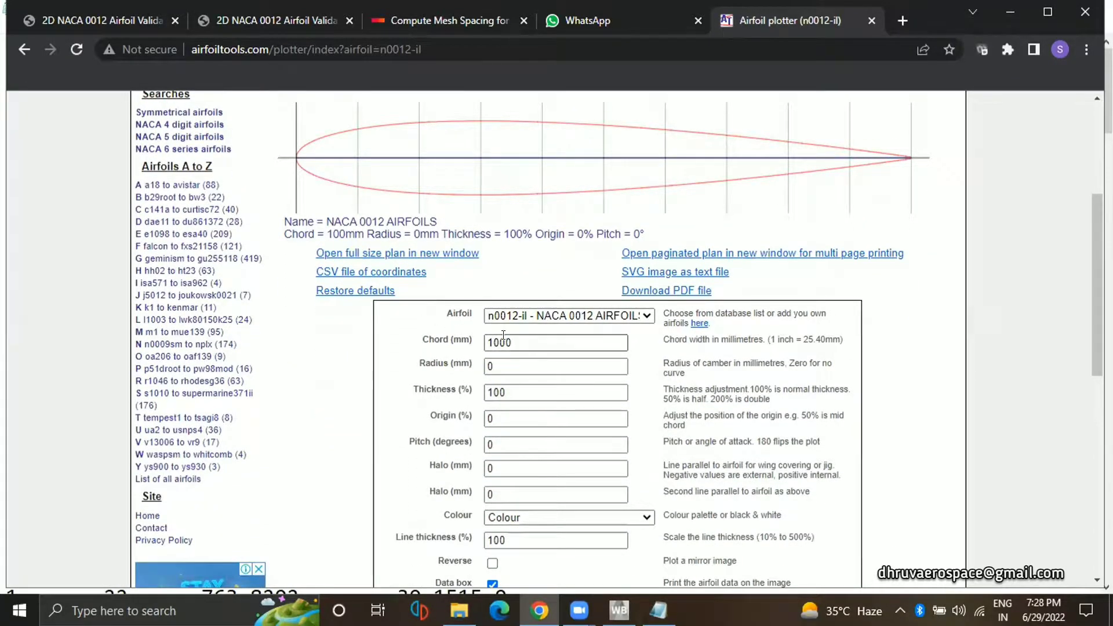
scroll(517, 348, "down", 5)
key("Return")
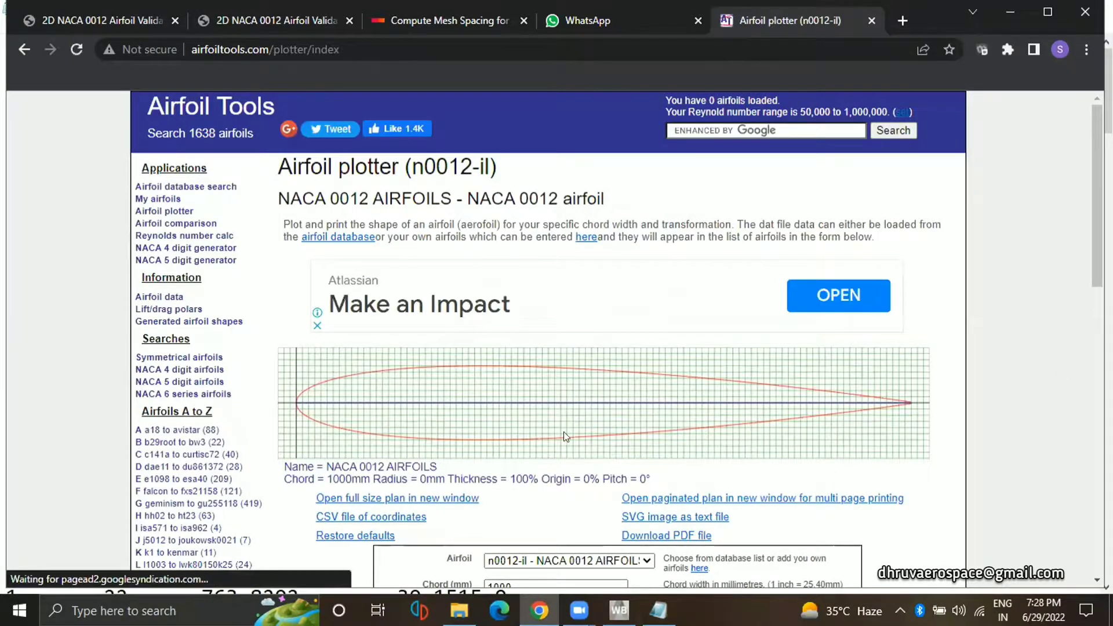
Step: Get the CSV file of the airfoil's coordinates and look through its X and Y surface points in Excel
left_click(373, 517)
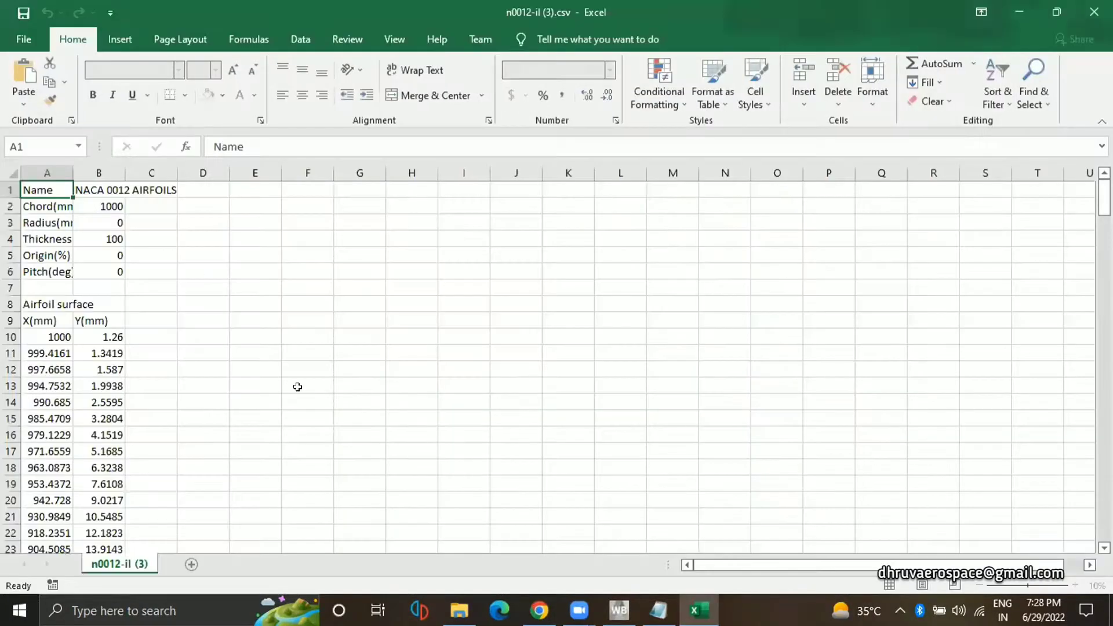
left_click(50, 333)
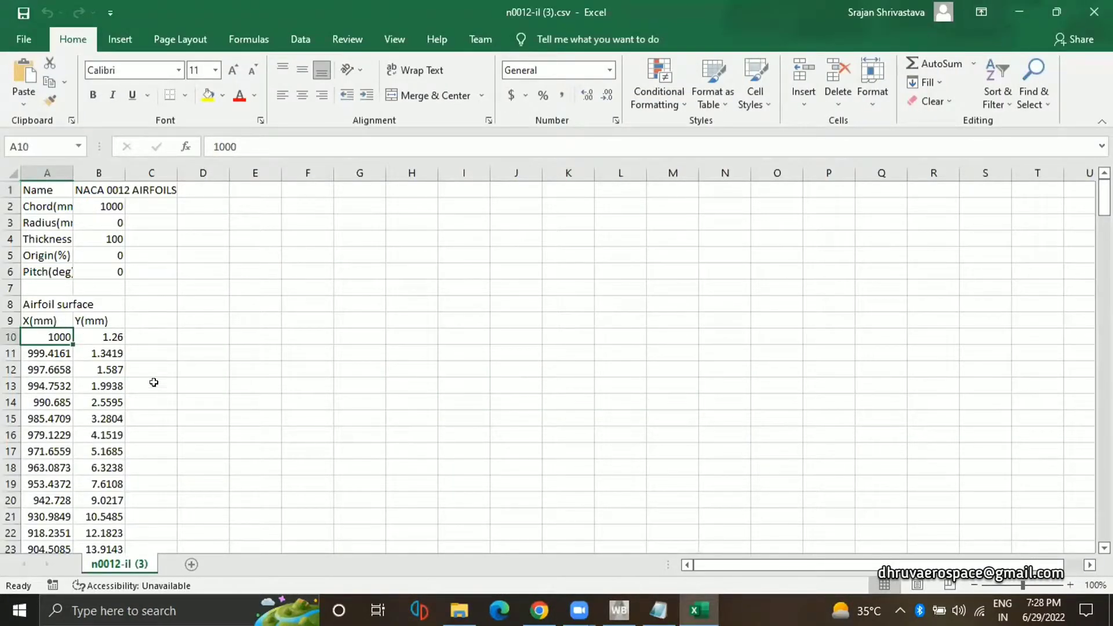
scroll(142, 358, "down", 20)
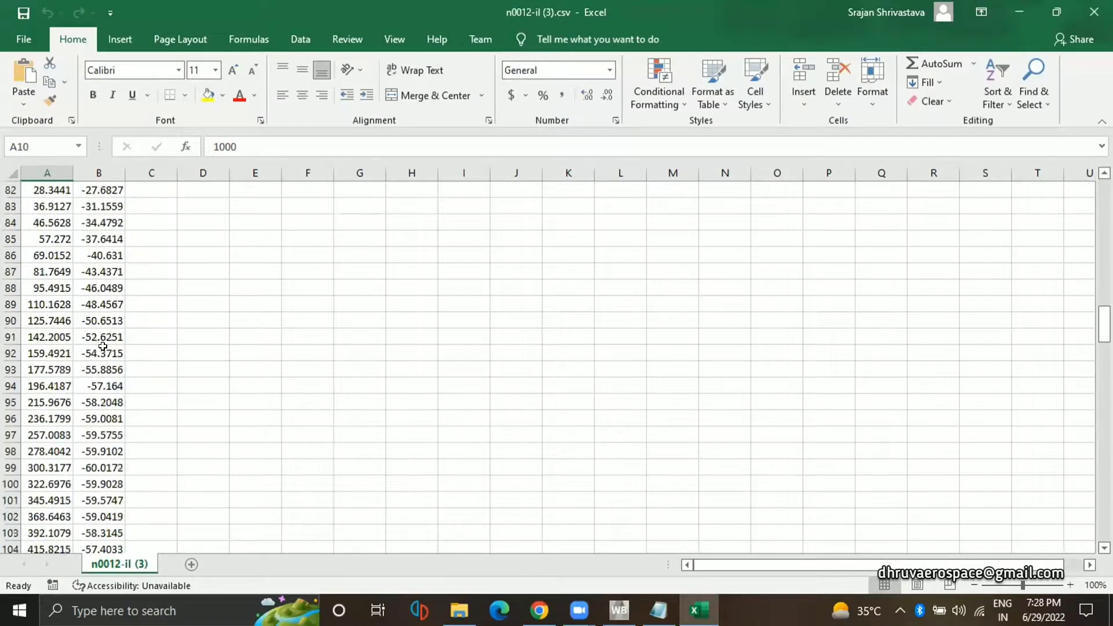
scroll(149, 298, "down", 6)
scroll(149, 298, "up", 7)
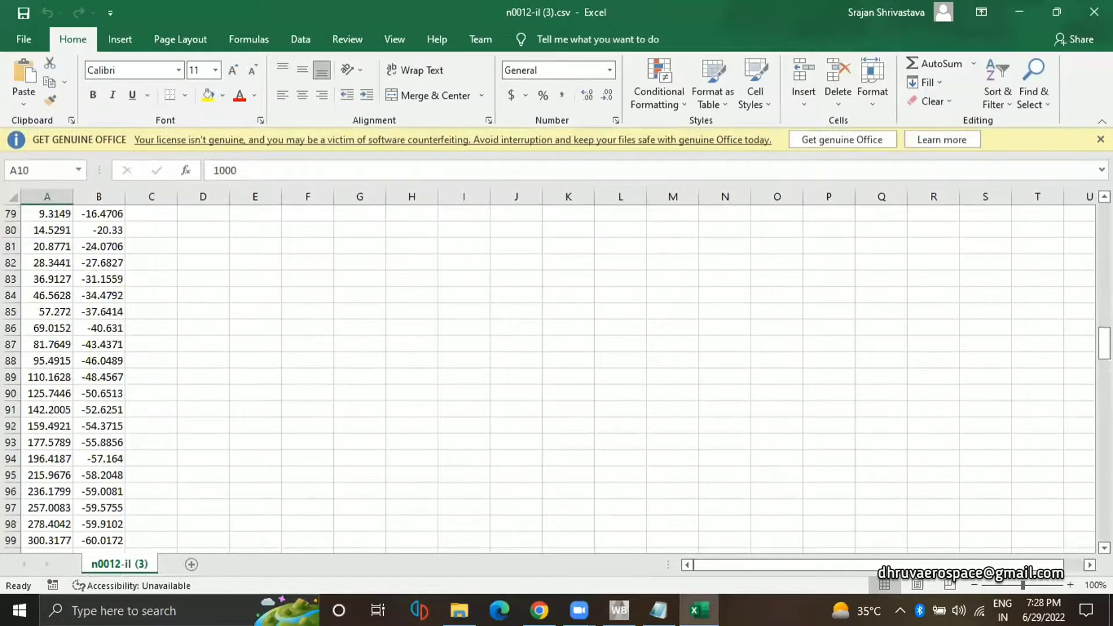
left_click_drag(1105, 344, 1104, 241)
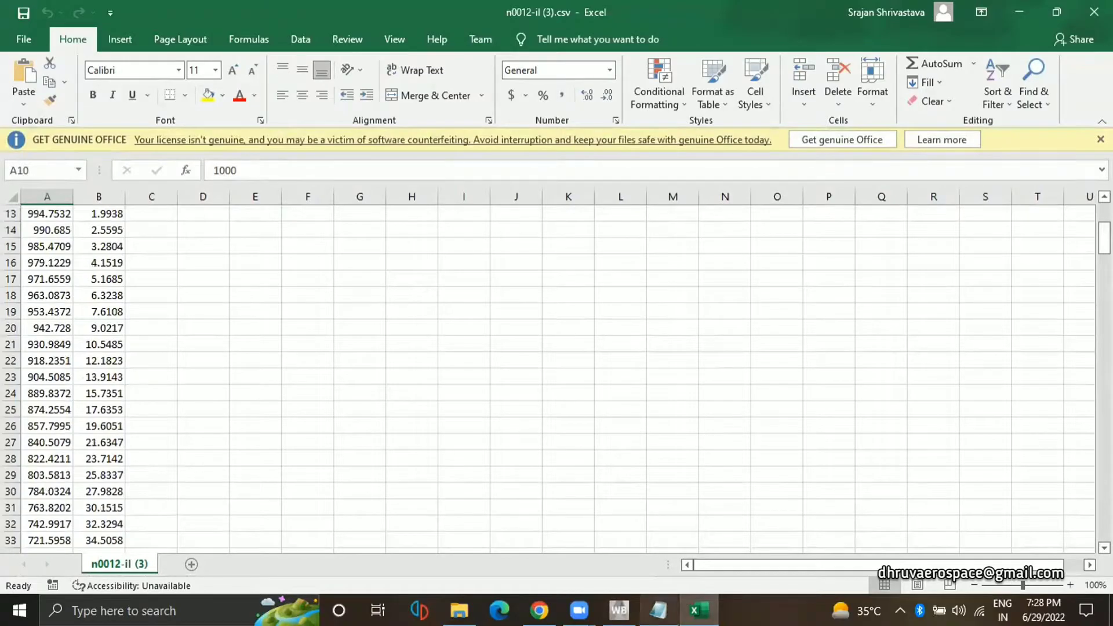
Step: Switch to naca 0012 coordinates.txt in Notepad and review its numbered coordinate columns
left_click(658, 610)
mouse_move(1106, 91)
left_mouse_down()
mouse_move(1106, 538)
mouse_move(1106, 91)
left_mouse_up()
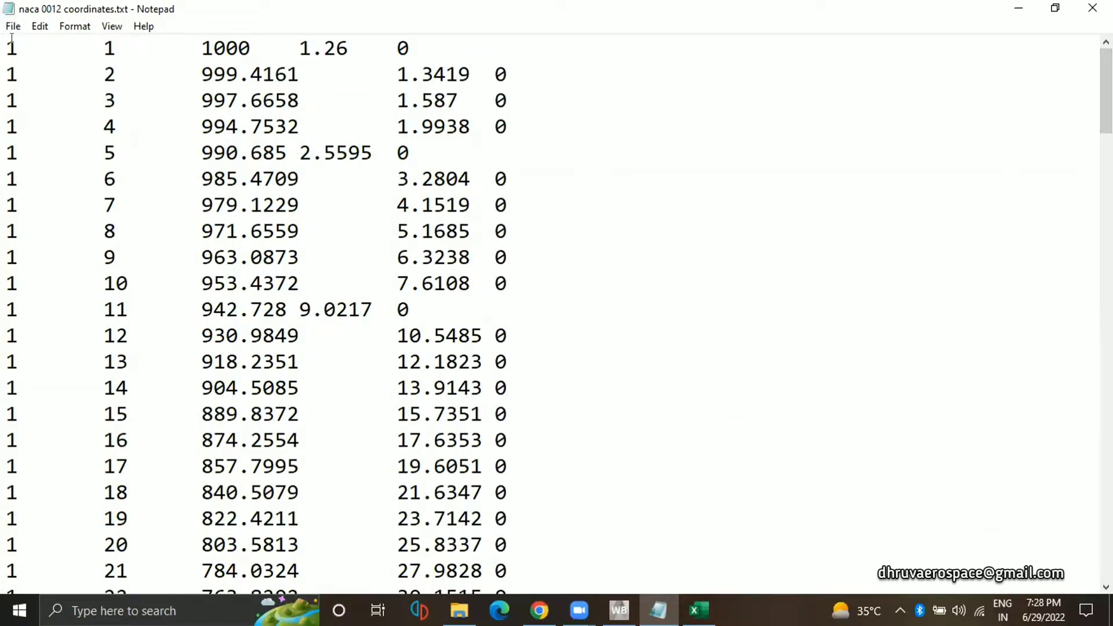
left_click_drag(100, 49, 118, 50)
scroll(756, 288, "down", 4)
Step: Switch to Workbench and start a new DesignModeler geometry for the Fluid Flow (Fluent) system
left_click(620, 610)
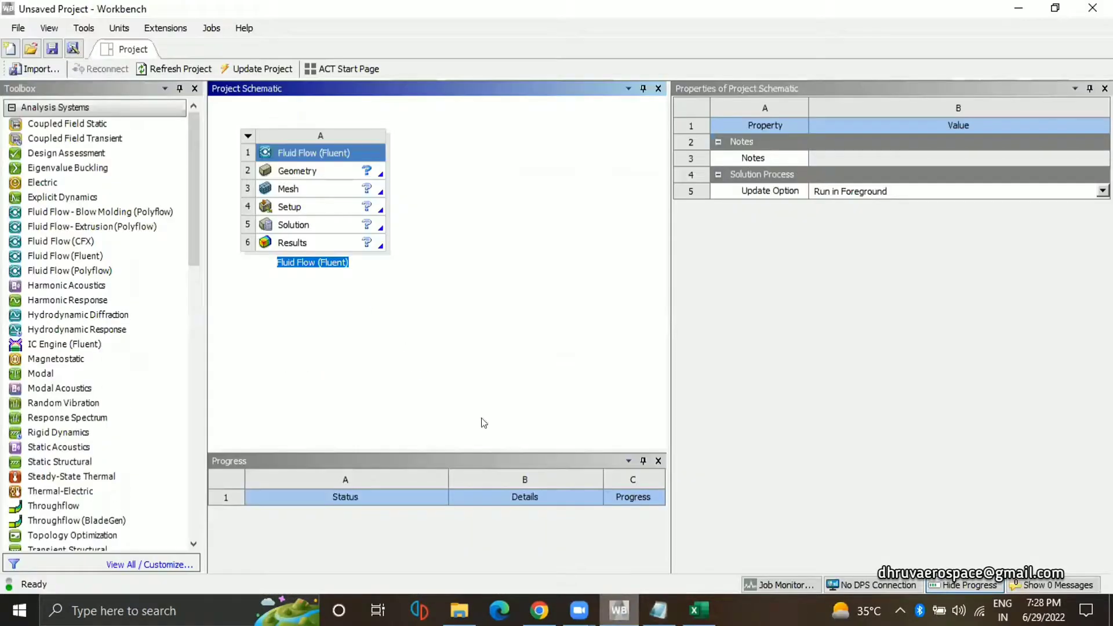
left_click(347, 169)
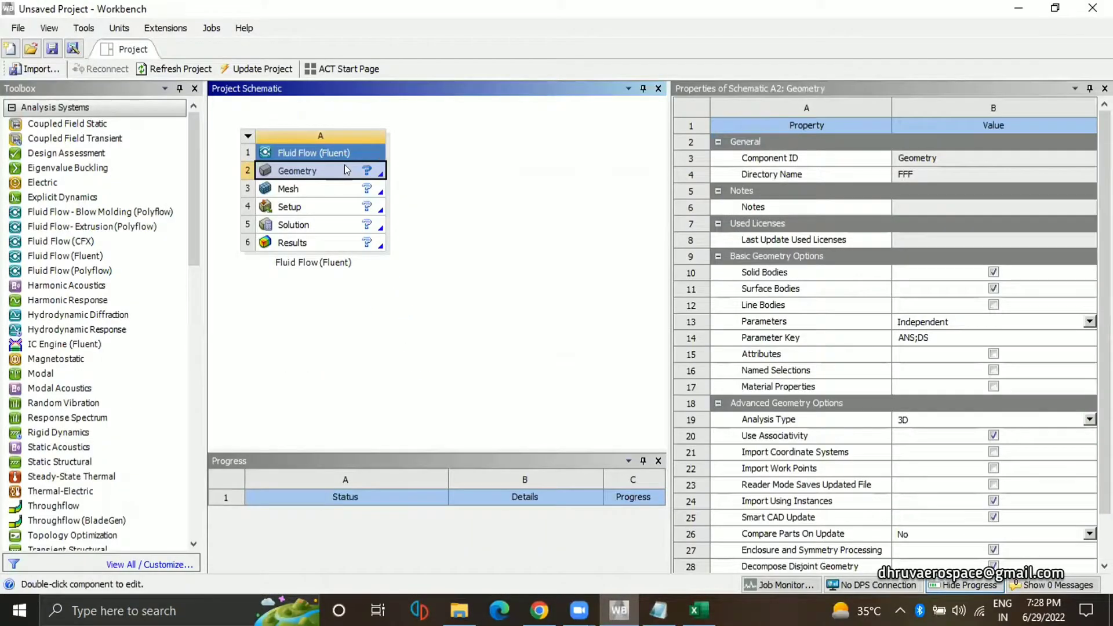
right_click(346, 169)
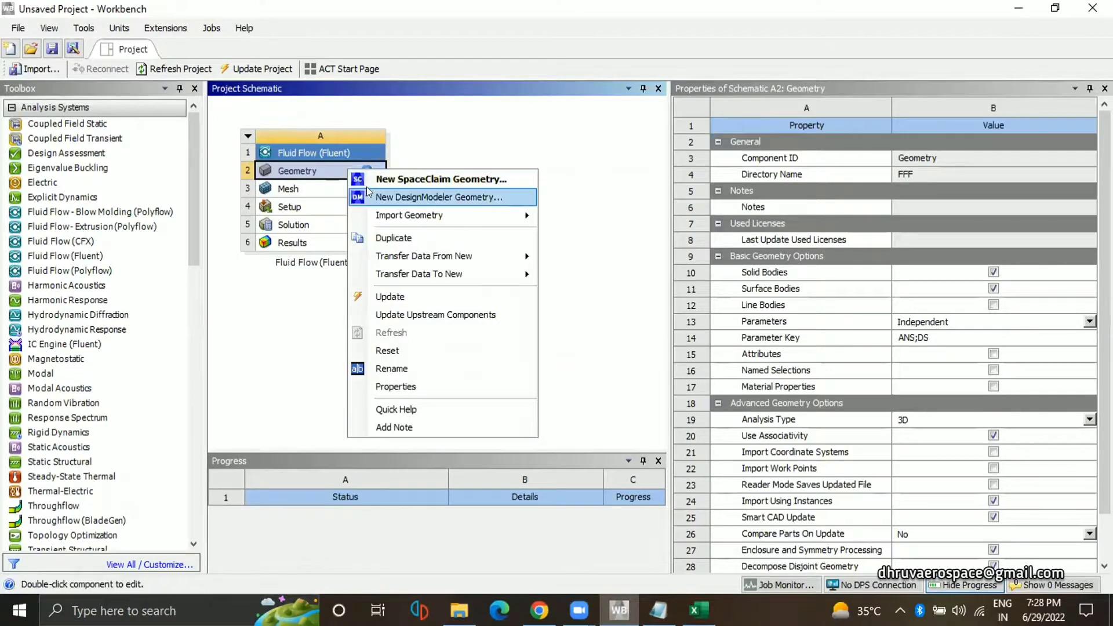
left_click(439, 197)
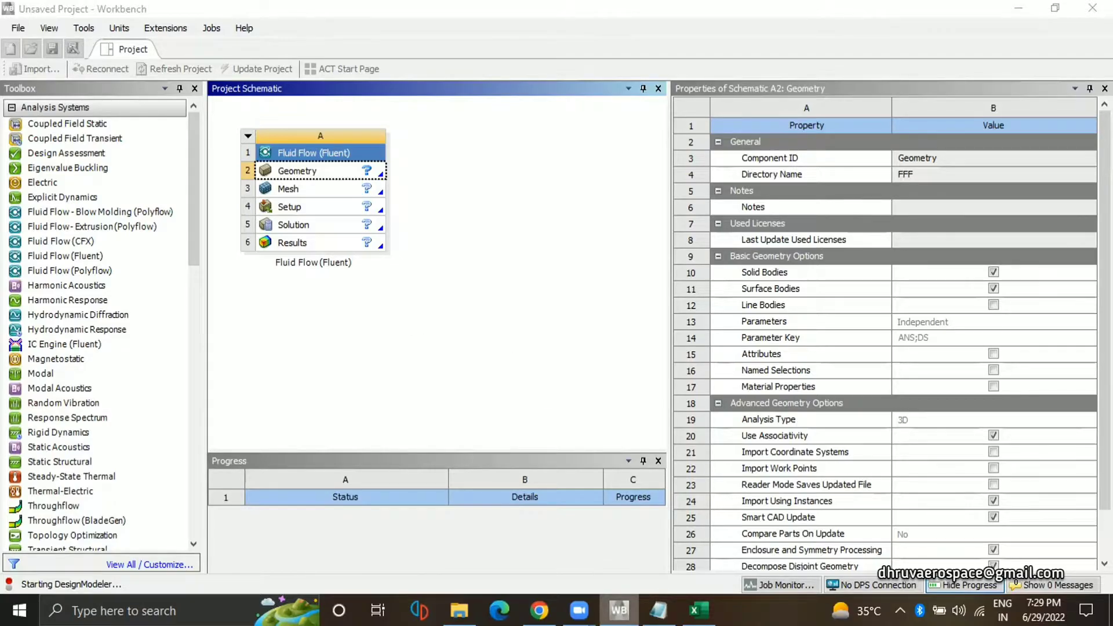
mouse_move(579, 610)
key("alt+Tab")
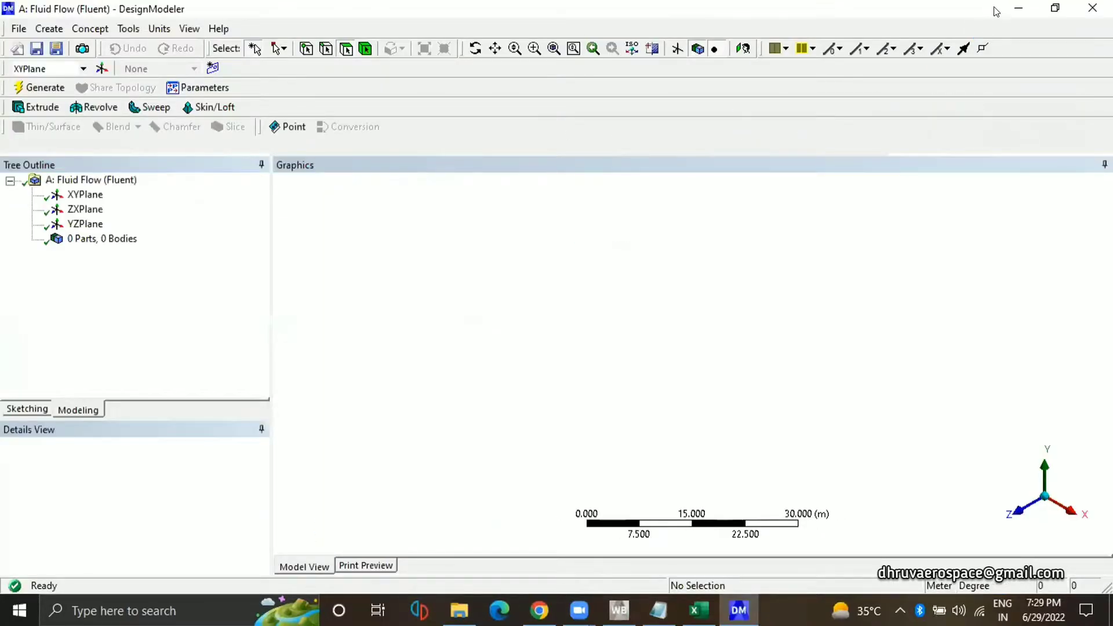
left_click(539, 610)
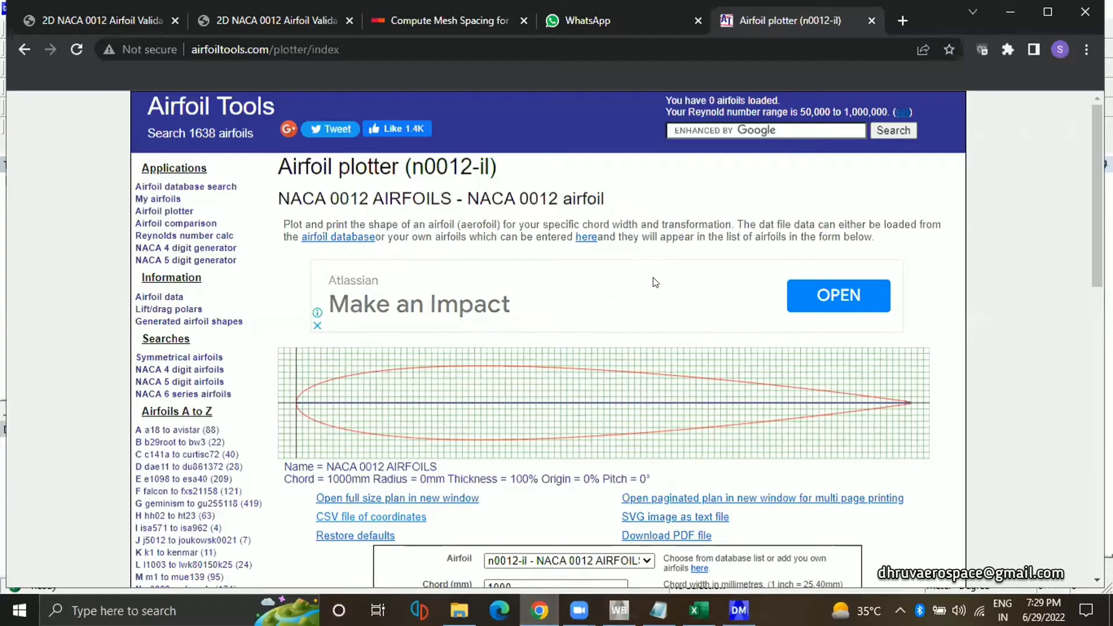
left_click(998, 8)
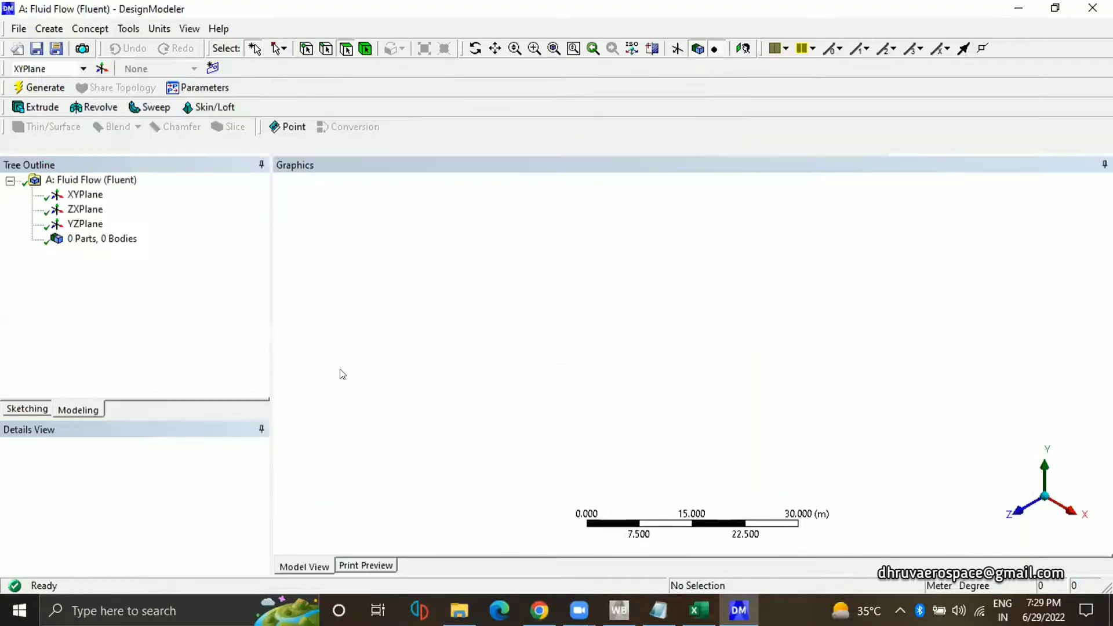
Step: Face the view along the Z axis, select the XYPlane and set the length unit to millimetres
left_click(1016, 512)
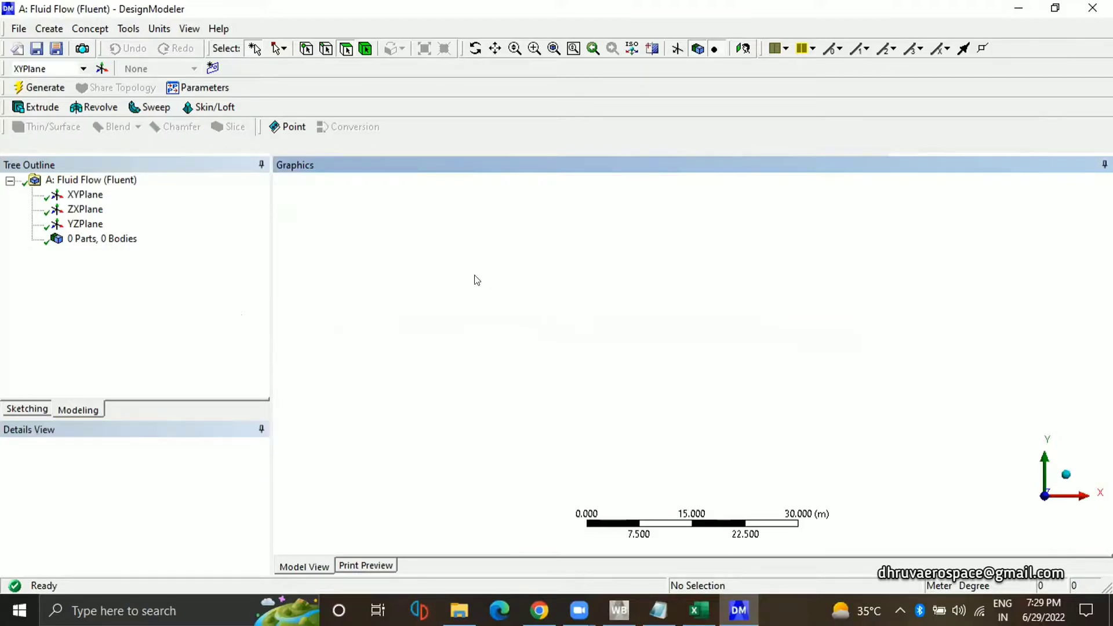
left_click(85, 195)
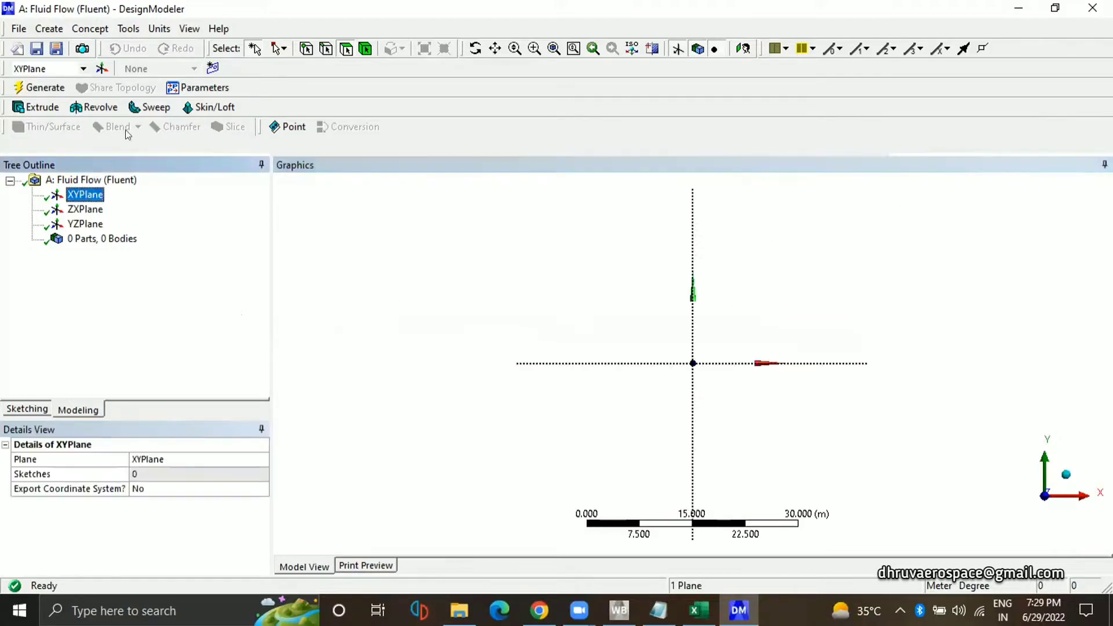
left_click(160, 29)
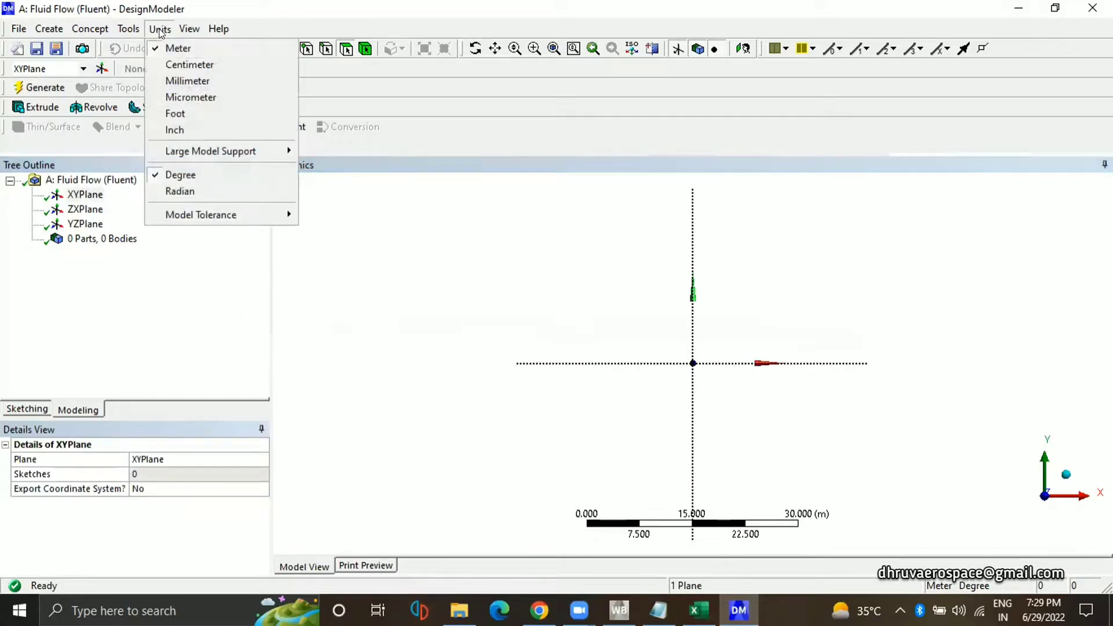
left_click(187, 81)
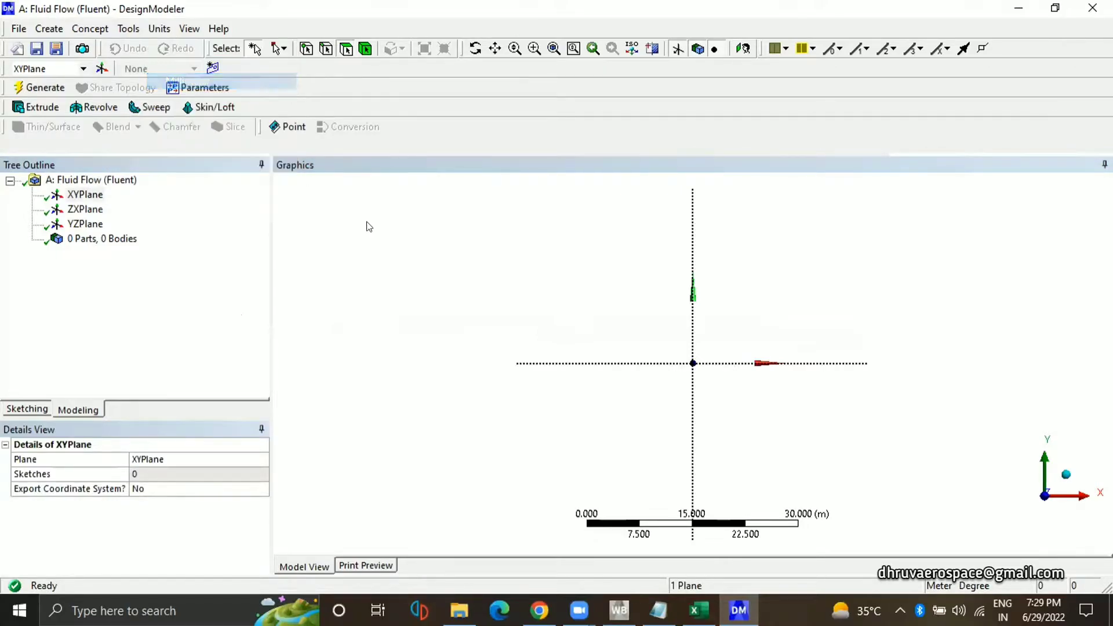
Step: Create construction points on the XYPlane from naca 0012 coordinates.txt in the Lecture Files folder and generate them
left_click(287, 128)
left_click(255, 503)
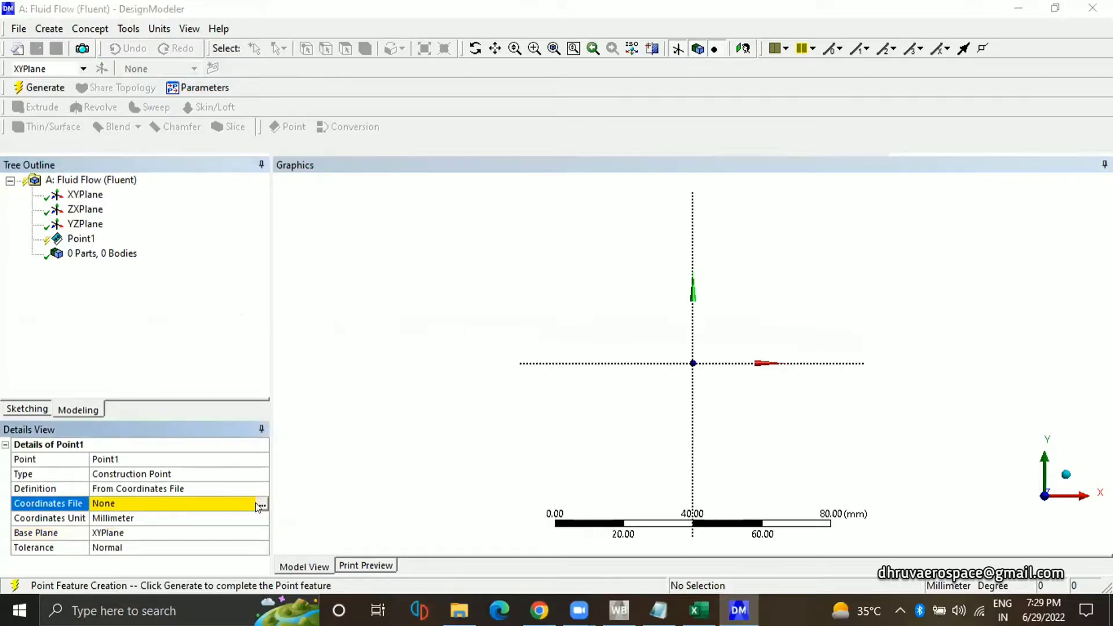
left_click(262, 505)
left_click(383, 239)
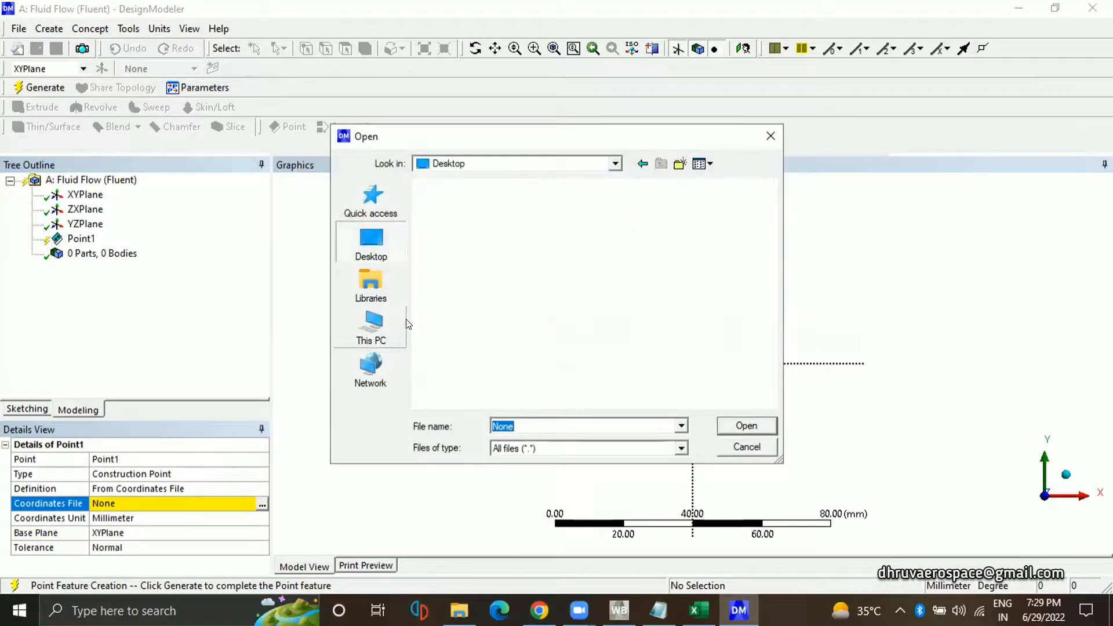
left_click(403, 336)
scroll(541, 372, "down", 5)
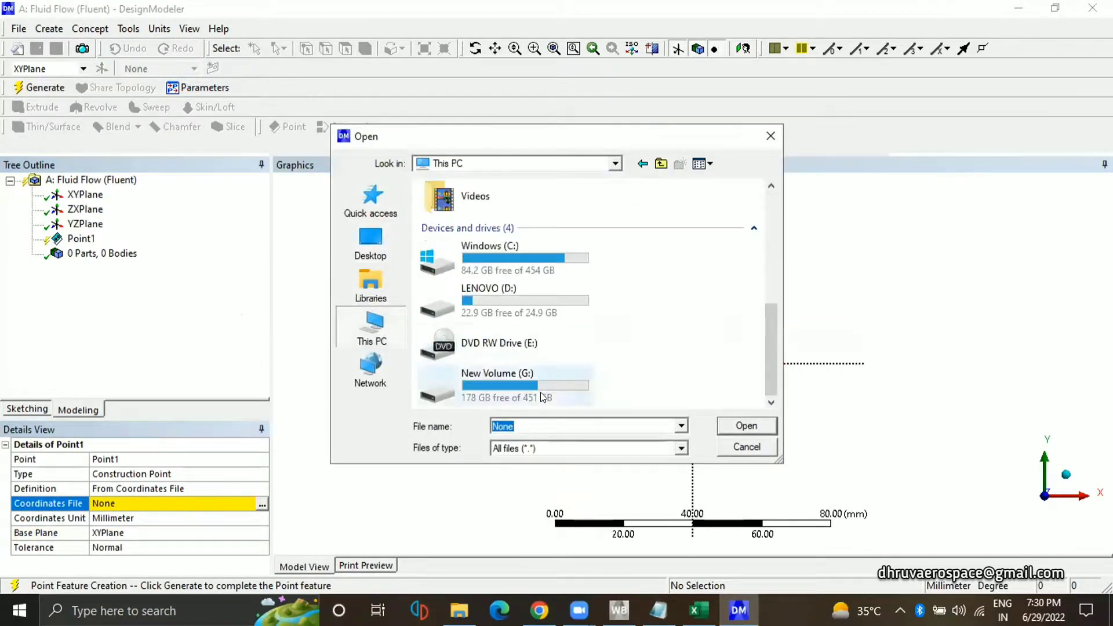
double_click(540, 392)
double_click(523, 242)
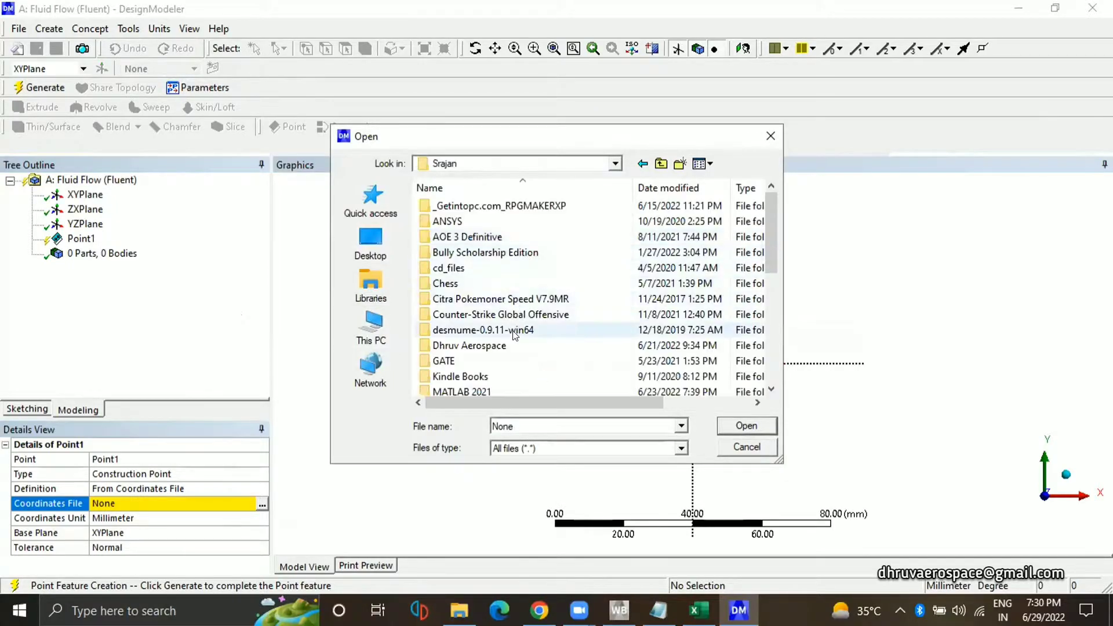
double_click(514, 345)
left_click(516, 237)
double_click(516, 222)
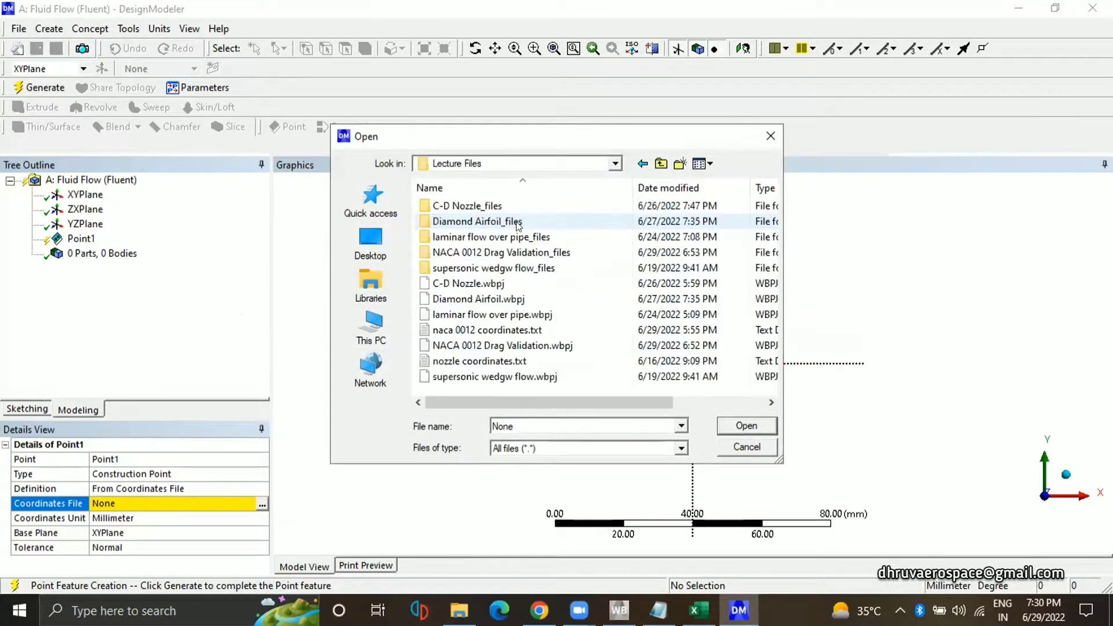
double_click(566, 323)
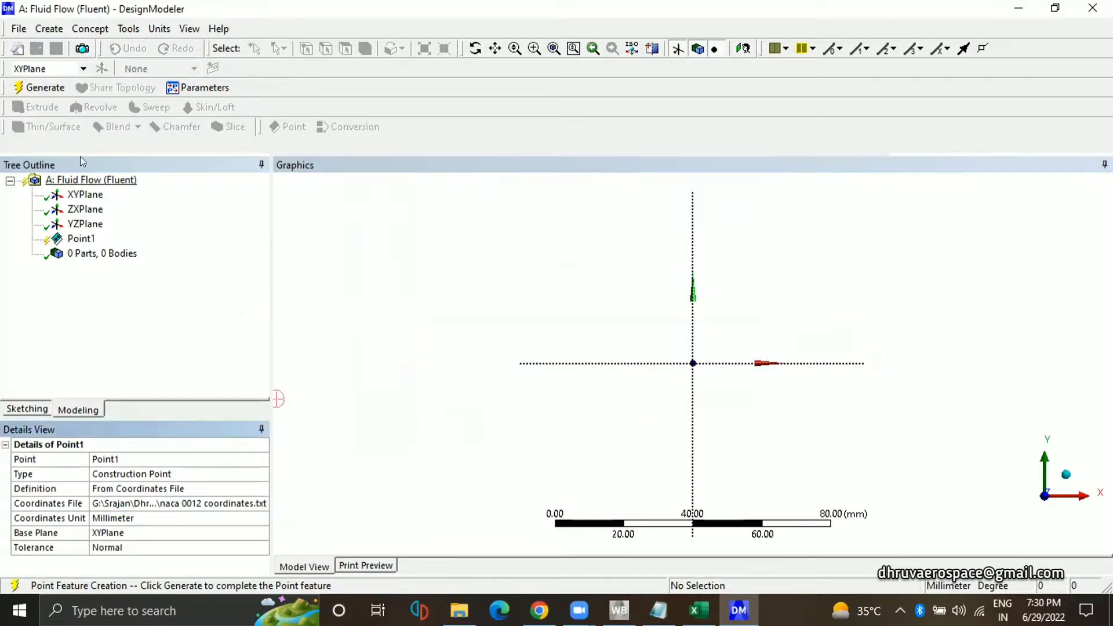
left_click(40, 87)
Step: Examine the imported points around the airfoil's trailing edge and compare them with the Airfoil Tools plot in Chrome
scroll(780, 397, "down", 5)
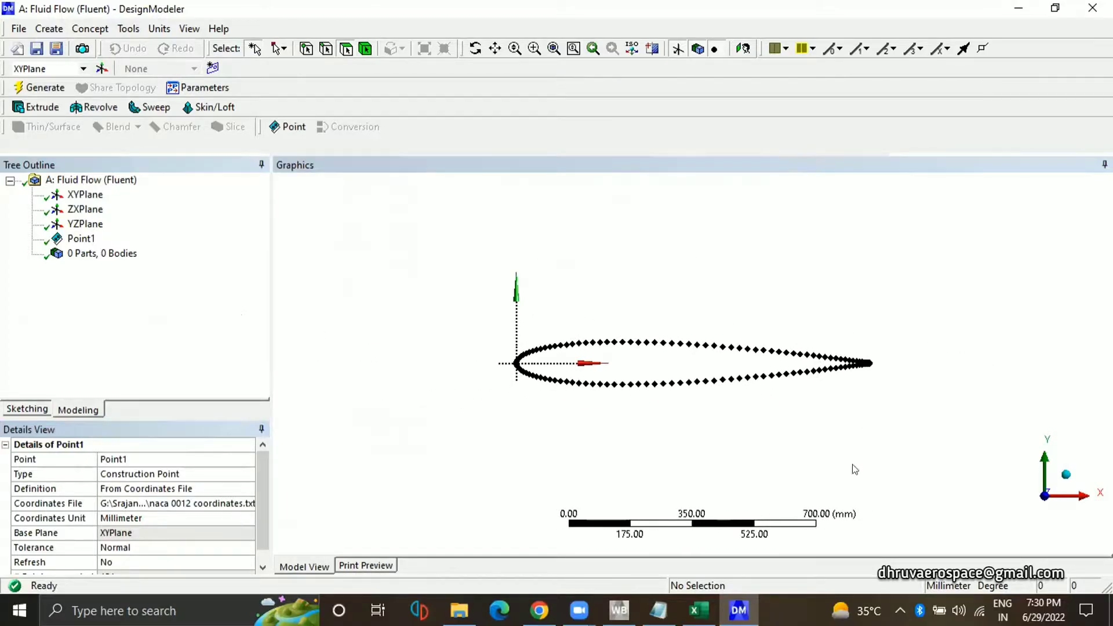
right_click_drag(487, 259, 882, 443)
scroll(1035, 347, "down", 2)
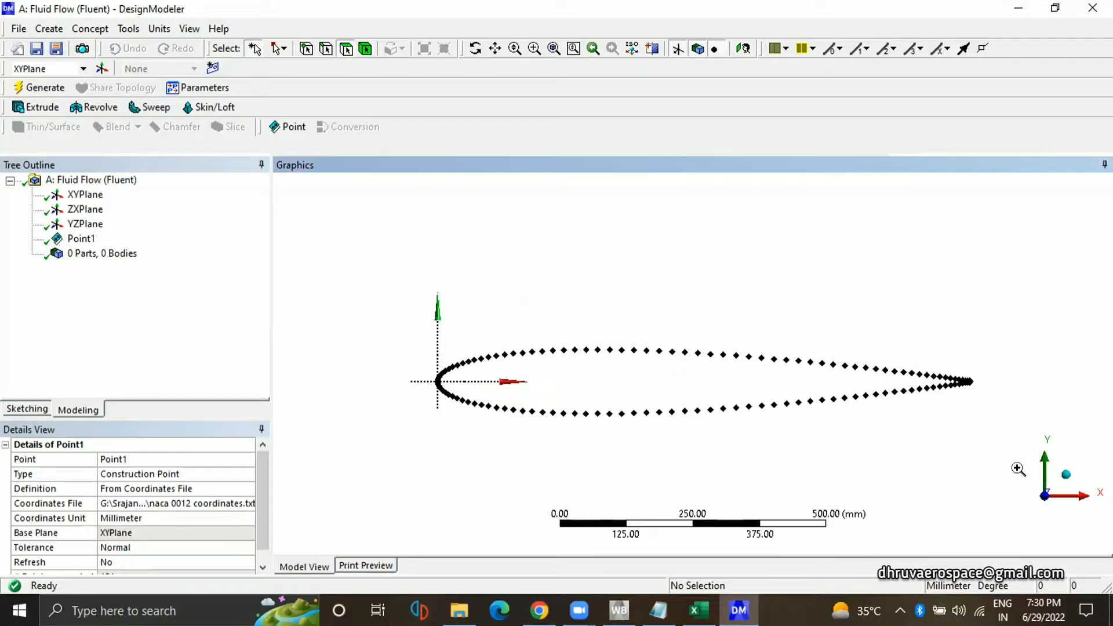
scroll(676, 290, "up", 4)
right_click_drag(615, 253, 812, 439)
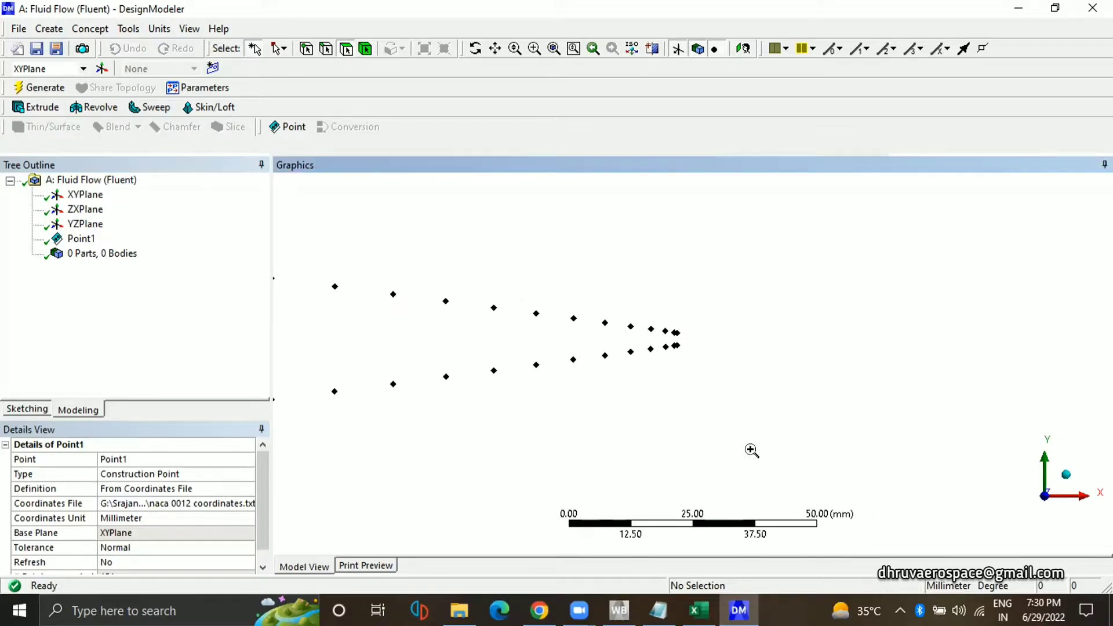
scroll(656, 239, "up", 2)
scroll(761, 343, "up", 1)
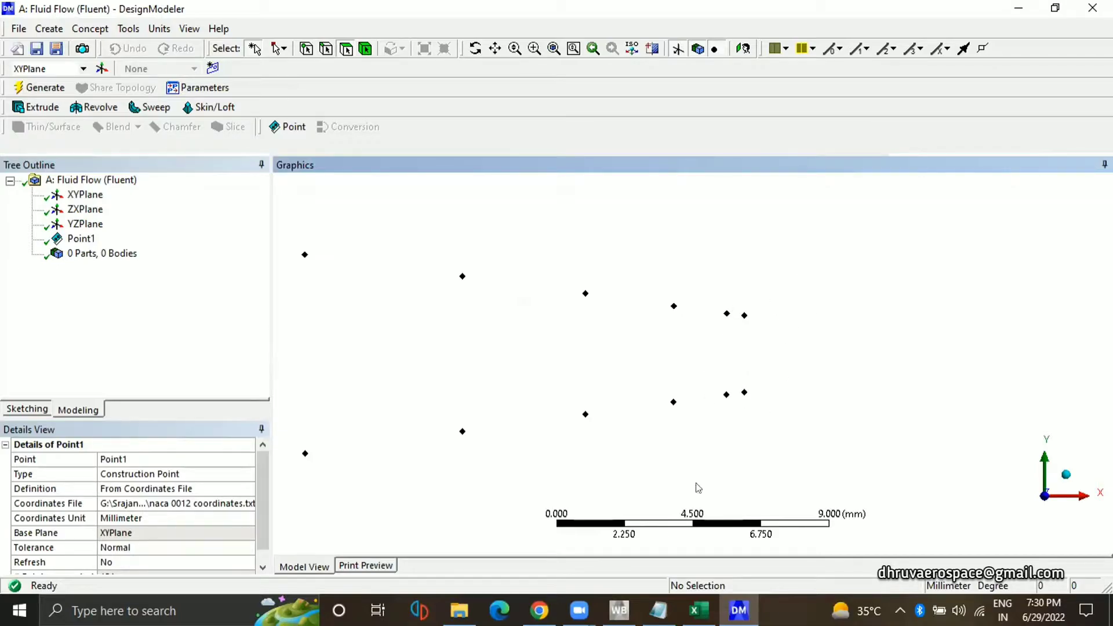
mouse_move(539, 610)
left_click(528, 530)
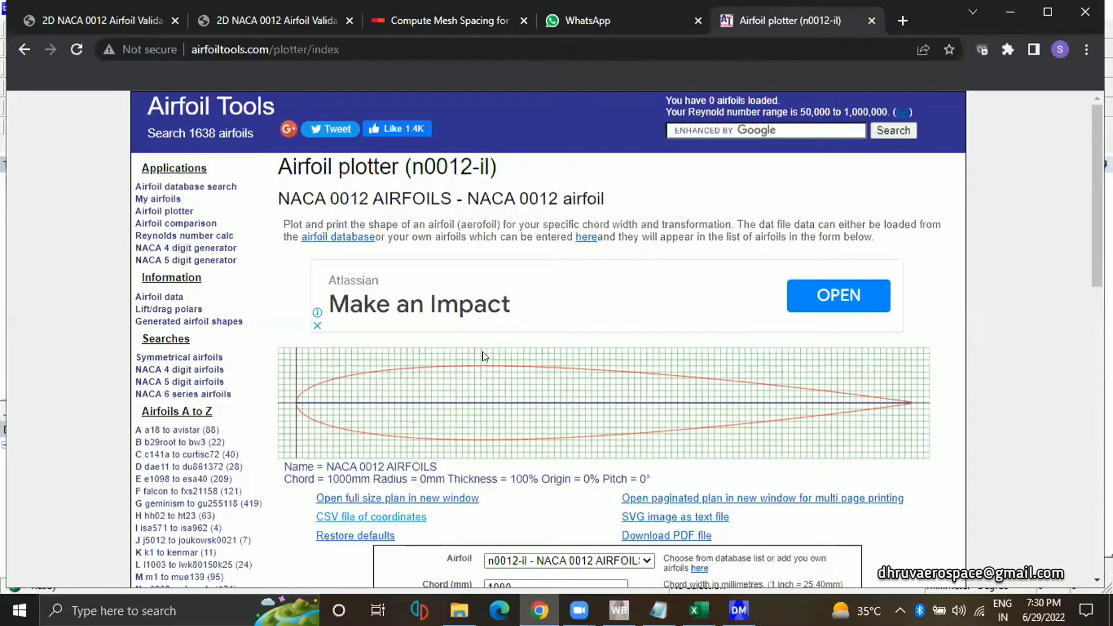
left_click(1011, 11)
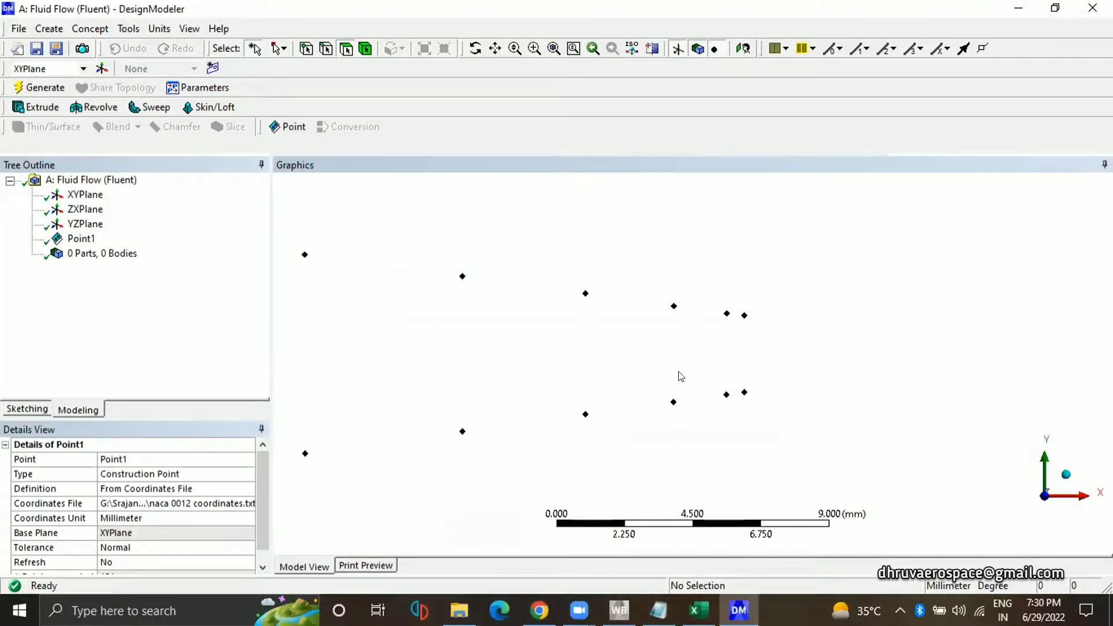
scroll(713, 353, "down", 1)
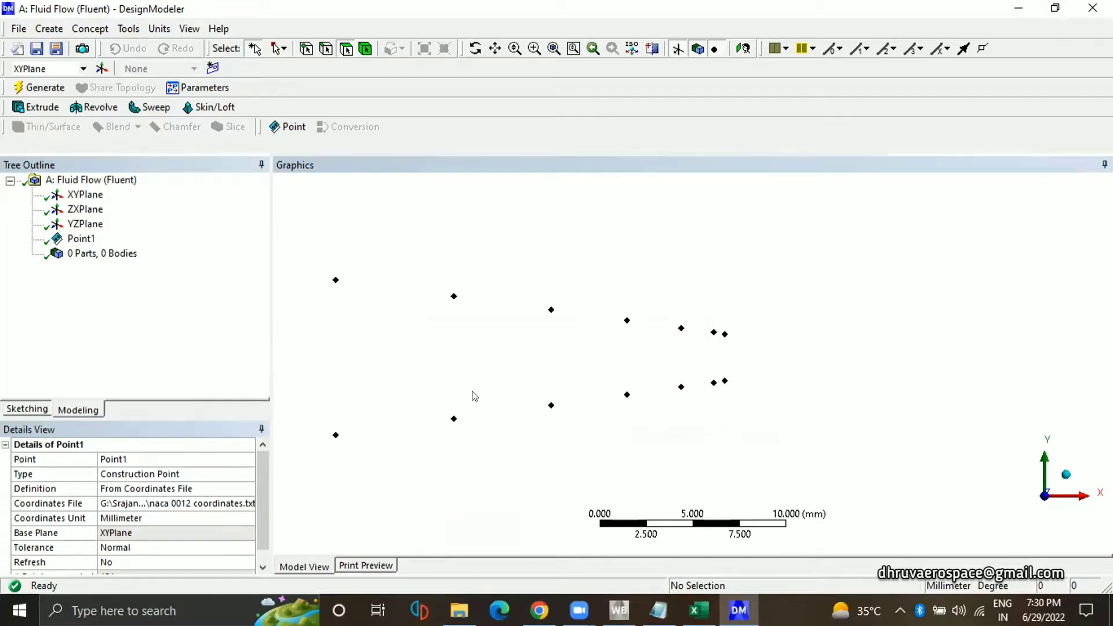
Step: Create a 3D curve through all upper-surface points in order, from the trailing edge to the leading edge at the origin
left_click(49, 28)
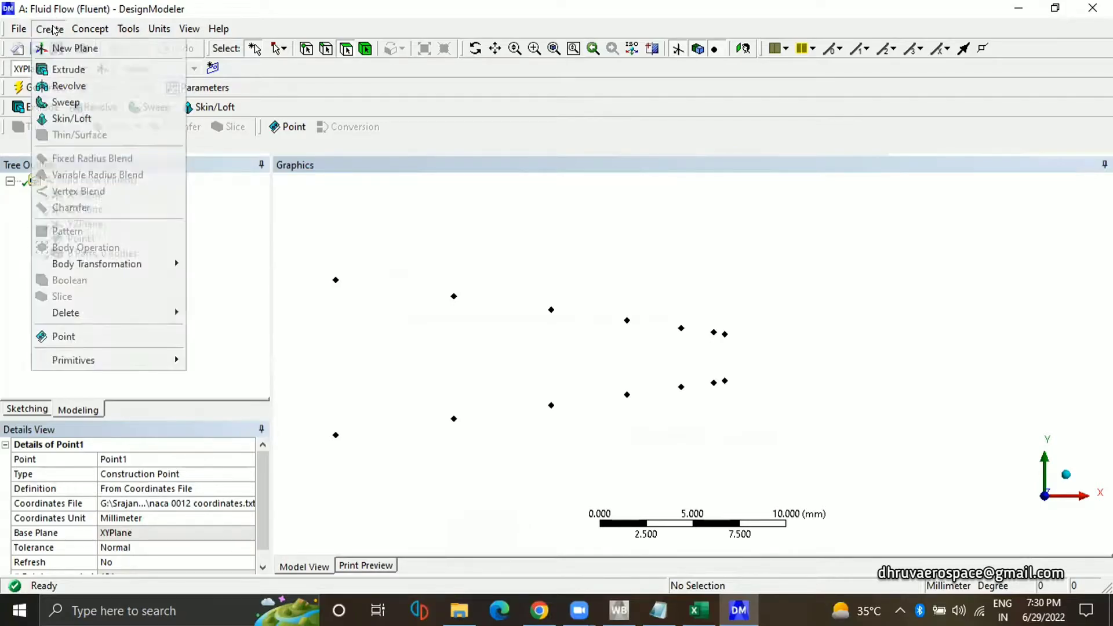
mouse_move(80, 32)
left_click(108, 96)
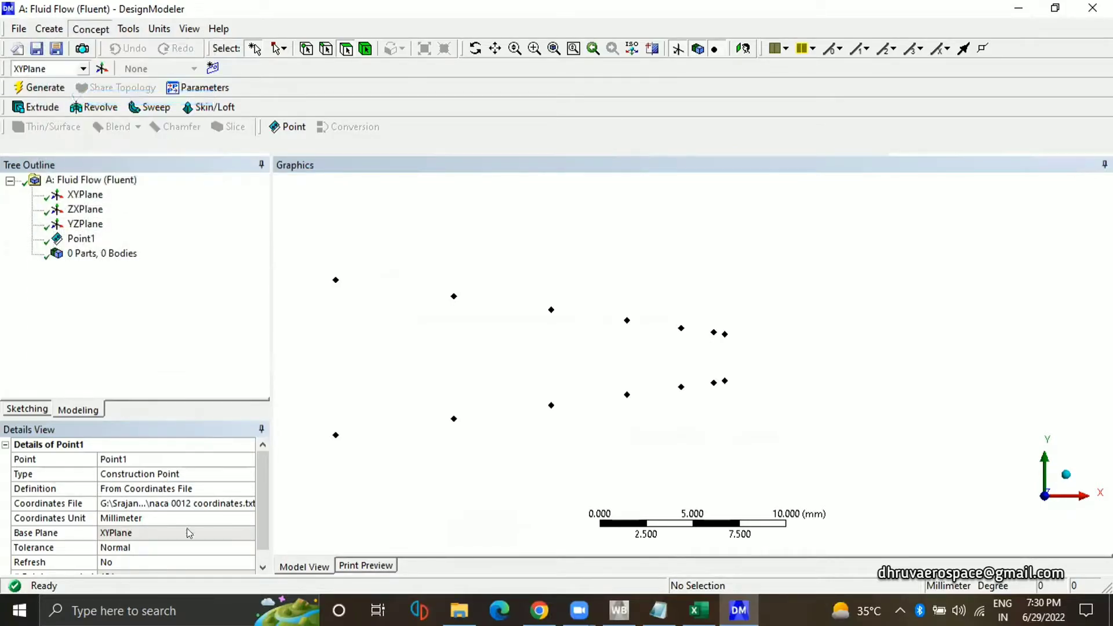
left_click(237, 475)
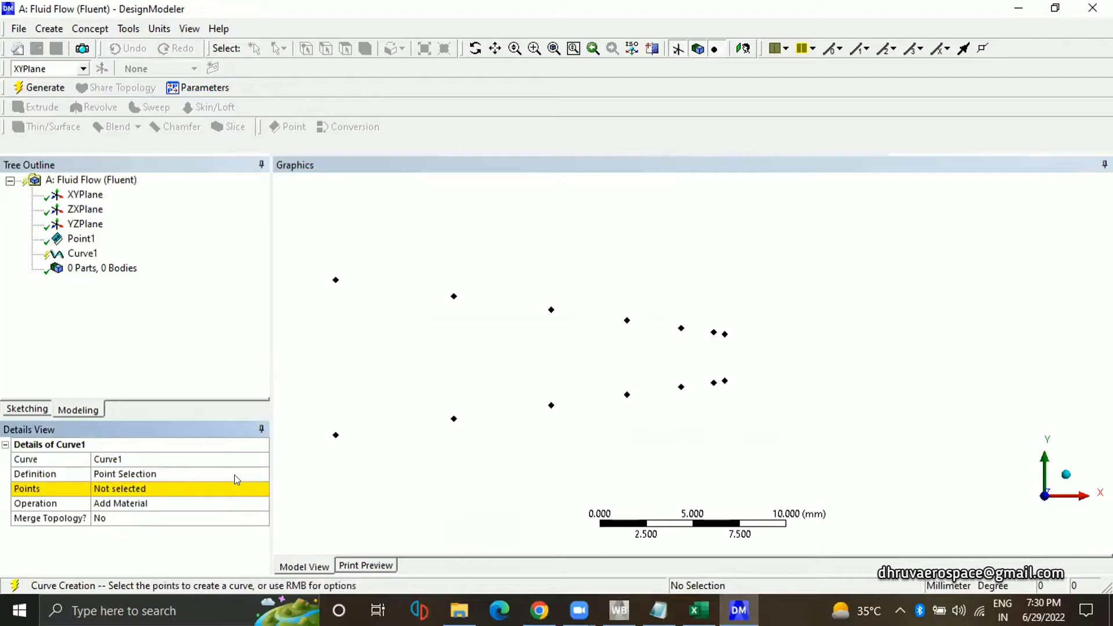
left_click(145, 491)
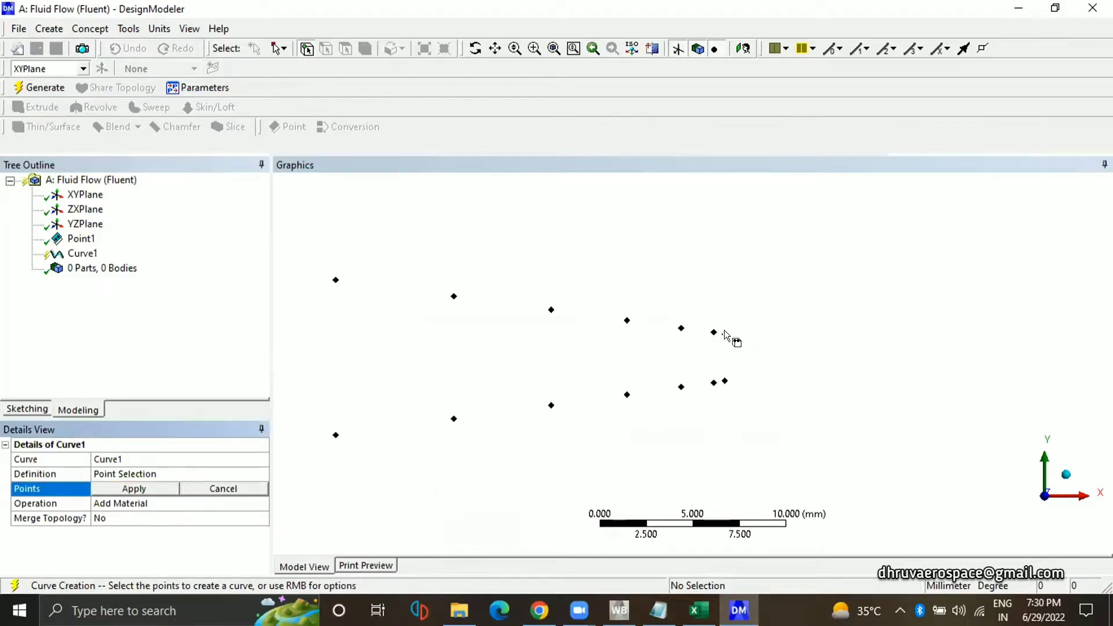
left_click(725, 334)
left_click(714, 333, "ctrl")
left_click(681, 329, "ctrl")
left_click(627, 320, "ctrl")
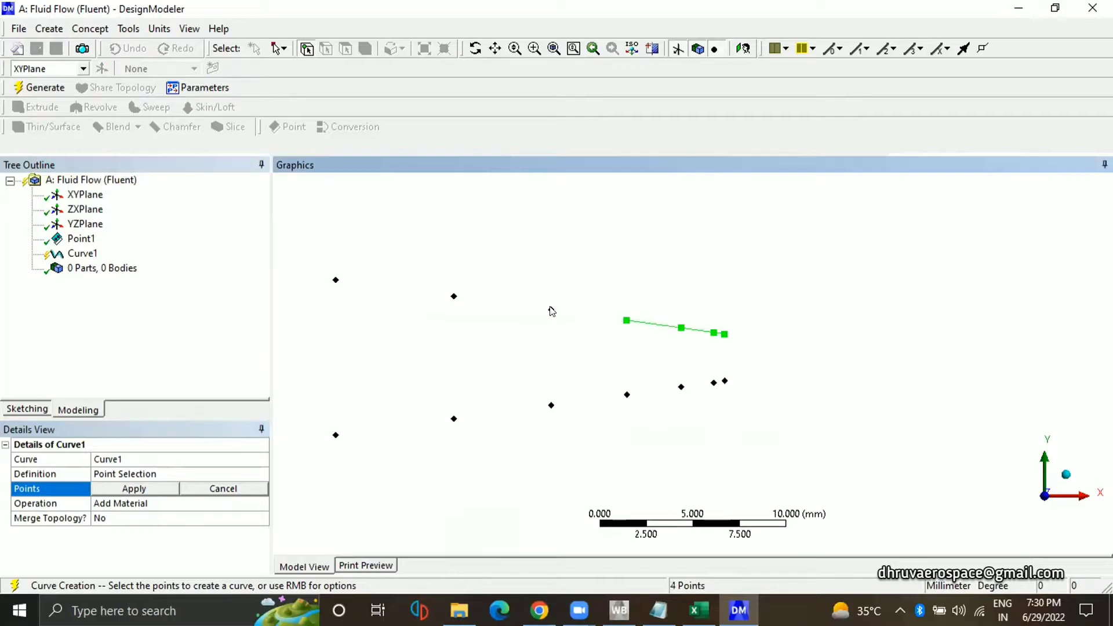
left_click(551, 310, "ctrl")
left_click(451, 297, "ctrl")
left_click(336, 280, "ctrl")
scroll(471, 328, "down", 3)
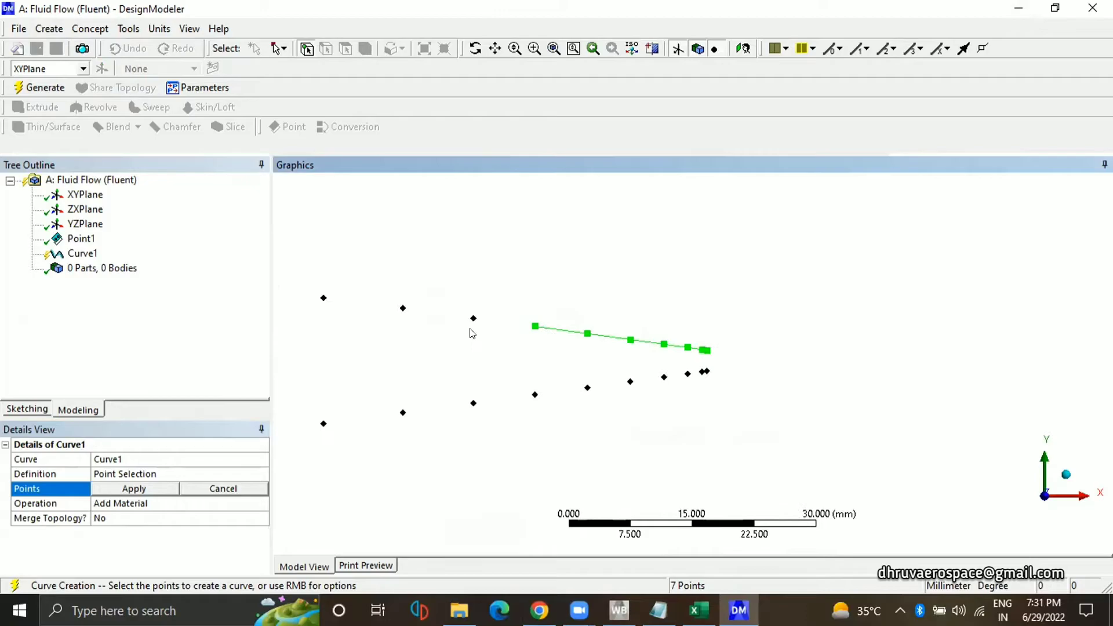
left_click(474, 317, "ctrl")
left_click(403, 308, "ctrl")
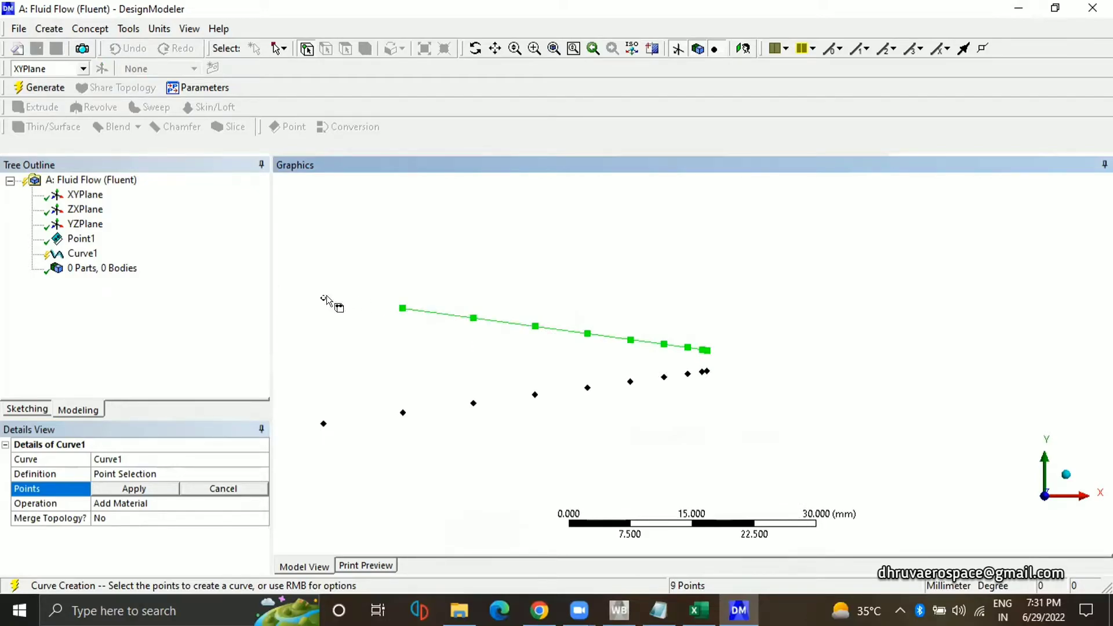
left_click(324, 298, "ctrl")
scroll(490, 353, "down", 3)
left_click(416, 317, "ctrl")
left_click(357, 309, "ctrl")
left_click(294, 301, "ctrl")
scroll(306, 298, "down", 3)
left_click(464, 329, "ctrl")
left_click(428, 323, "ctrl")
left_click(390, 319, "ctrl")
left_click(350, 314, "ctrl")
scroll(308, 311, "down", 2)
left_click(447, 328, "ctrl")
left_click(415, 323, "ctrl")
left_click(382, 320, "ctrl")
left_click(348, 319, "ctrl")
left_click(321, 318, "ctrl")
left_click(299, 318, "ctrl")
scroll(298, 318, "down", 3)
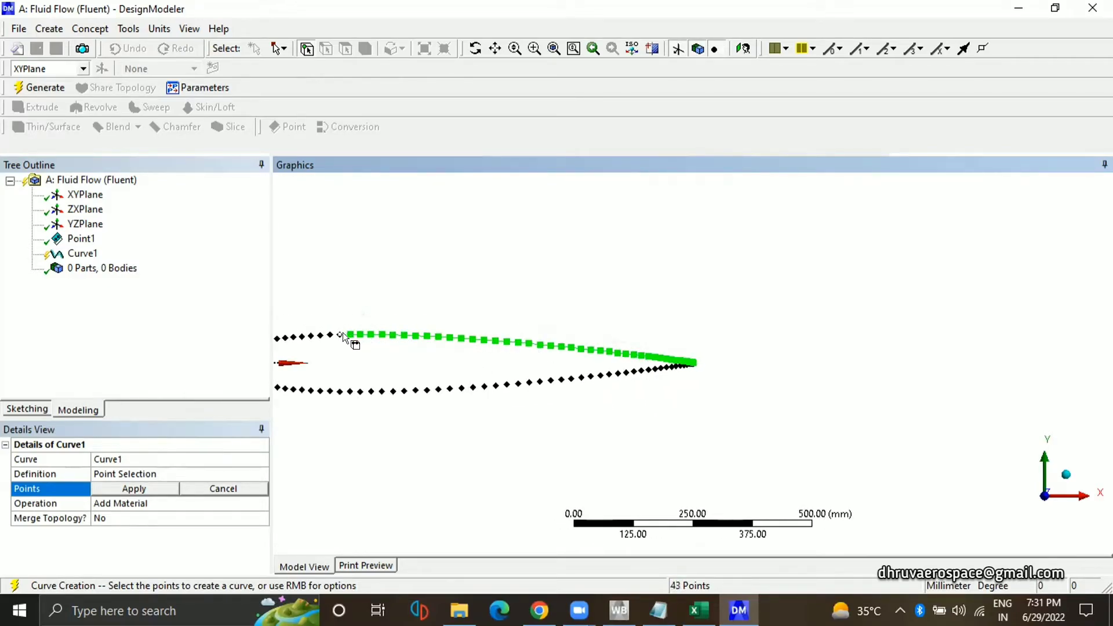
scroll(522, 375, "up", 2)
scroll(591, 236, "up", 2)
left_click(524, 462, "ctrl")
left_click(495, 469, "ctrl")
left_click(437, 478, "ctrl")
left_click(569, 455, "ctrl")
scroll(539, 424, "down", 1)
left_click(531, 421, "ctrl")
left_click(457, 441, "ctrl")
left_click(402, 462, "ctrl")
scroll(415, 529, "up", 2)
left_click(696, 373, "ctrl")
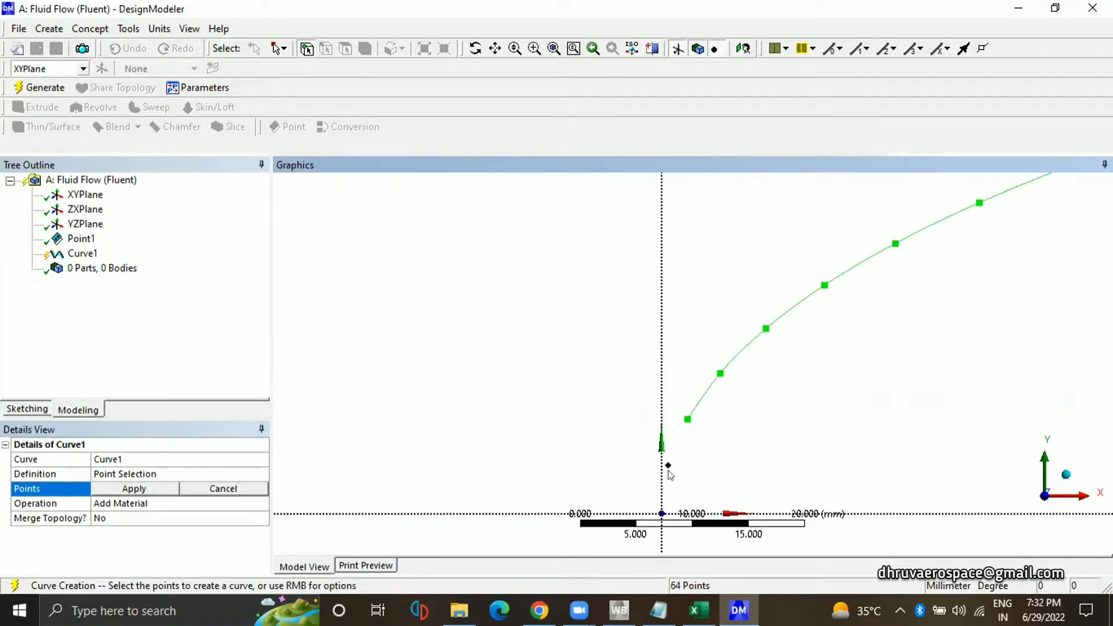
scroll(663, 467, "down", 1)
left_click(134, 489)
Step: Create a second 3D curve through all lower-surface points in order, from the leading edge to the trailing edge
left_click(90, 28)
left_click(137, 99)
scroll(694, 462, "down", 1)
left_click(694, 463, "ctrl")
scroll(725, 458, "down", 1)
left_click(742, 465, "ctrl")
left_click(811, 492, "ctrl")
left_click(871, 508, "ctrl")
scroll(904, 521, "down", 1)
left_click(820, 455, "ctrl")
left_click(843, 459, "ctrl")
left_click(866, 463, "ctrl")
left_click(891, 467, "ctrl")
mouse_move(471, 376)
left_mouse_down()
mouse_move(783, 384)
mouse_move(893, 378)
mouse_move(560, 366)
mouse_move(983, 353)
mouse_move(488, 393)
mouse_move(803, 362)
left_mouse_up()
scroll(899, 380, "down", 3)
scroll(845, 355, "down", 3)
scroll(845, 355, "up", 5)
scroll(803, 363, "up", 5)
left_click_drag(750, 415, 795, 405)
scroll(795, 405, "up", 2)
left_click(134, 488)
Step: Close the trailing edge with a line from points between the last upper and lower points, and generate it
left_click(76, 31)
left_click(126, 48)
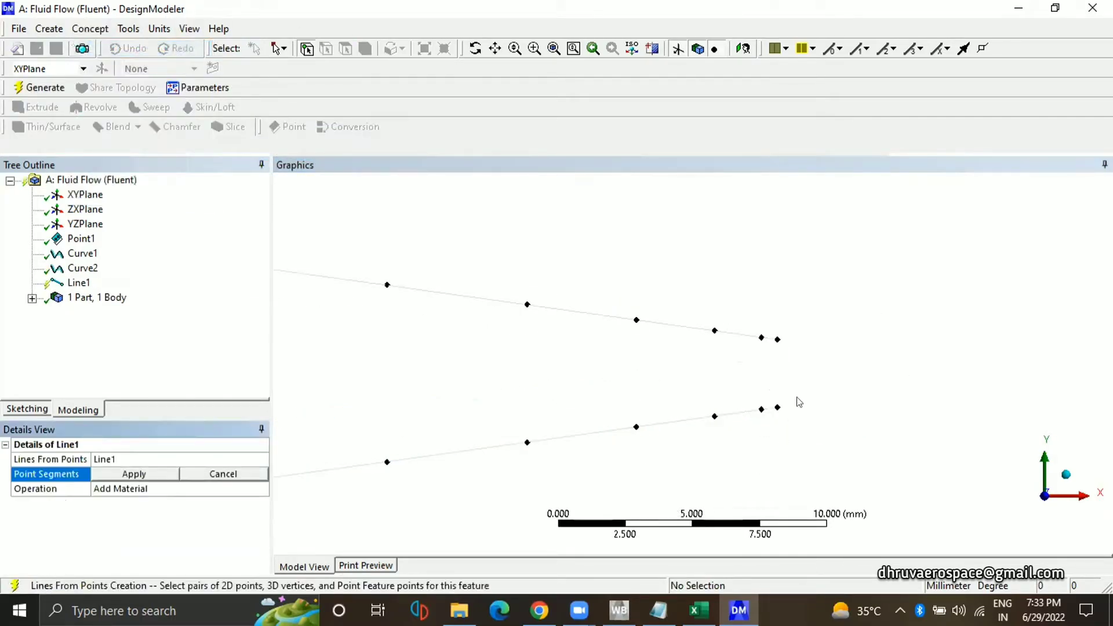
left_click(778, 340)
left_click(777, 407, "ctrl")
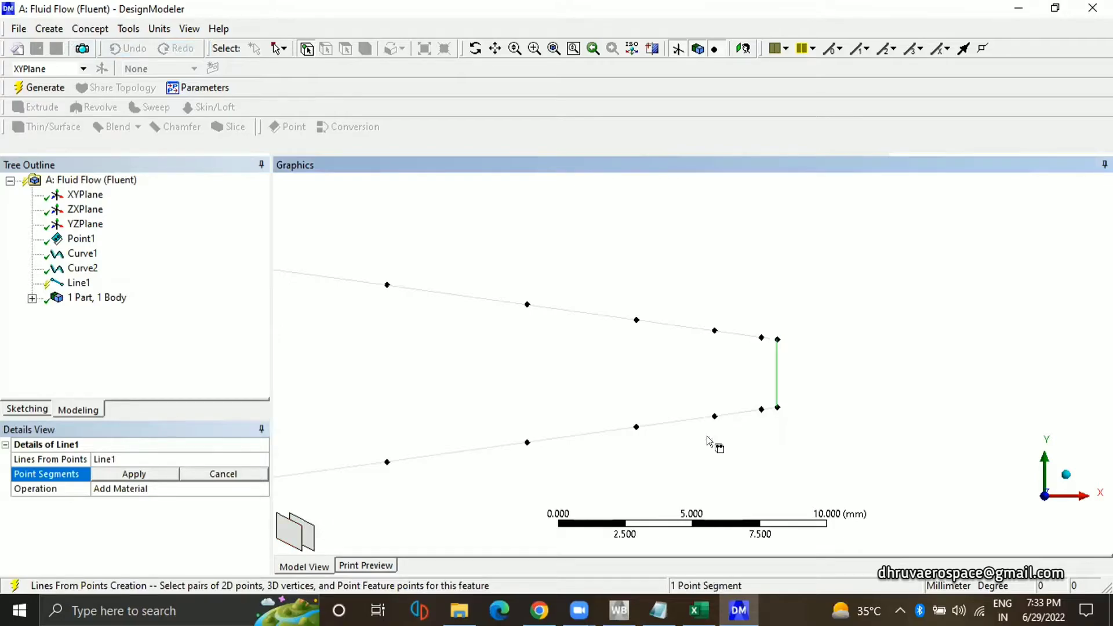
left_click(166, 475)
left_click(45, 88)
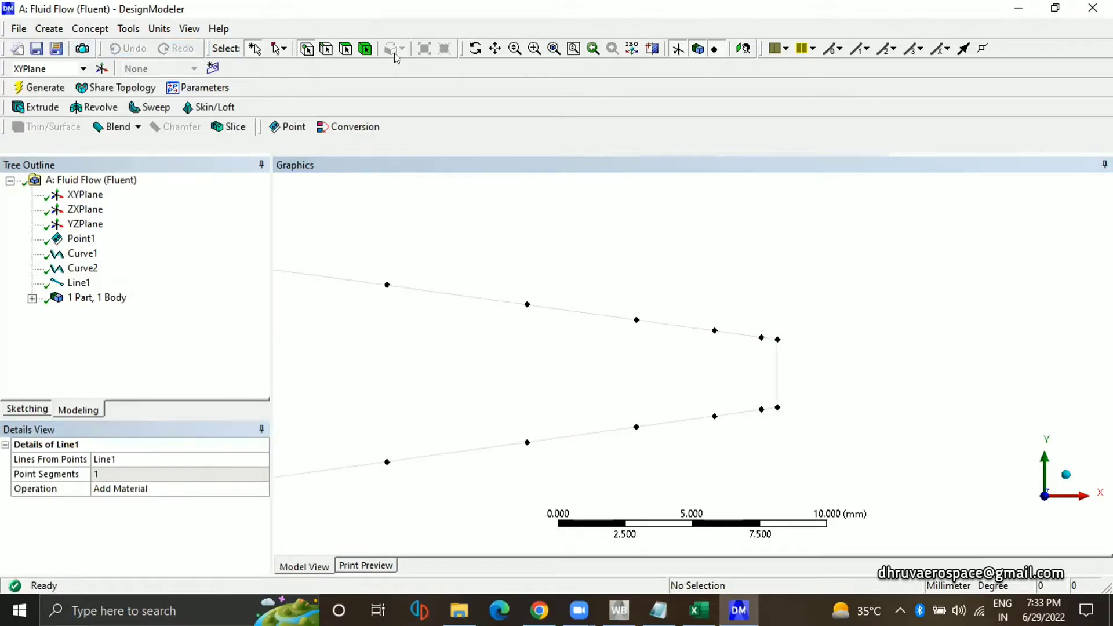
Step: Set the edge colouring to black and bring the whole airfoil outline into view
left_click(189, 28)
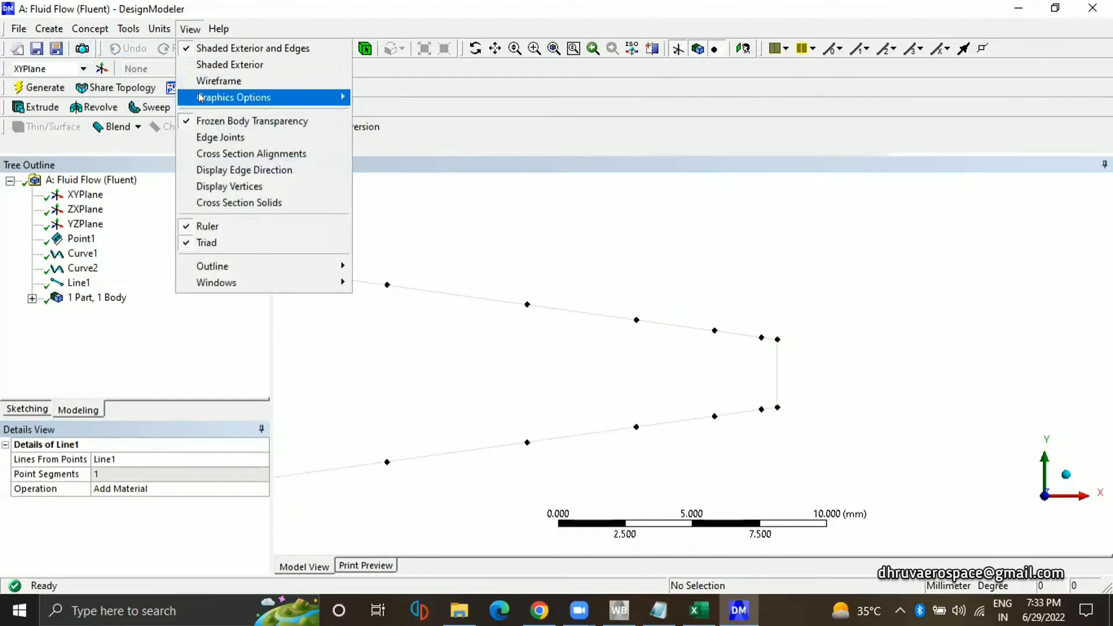
mouse_move(249, 97)
mouse_move(400, 97)
left_click(505, 142)
scroll(1024, 400, "down", 10)
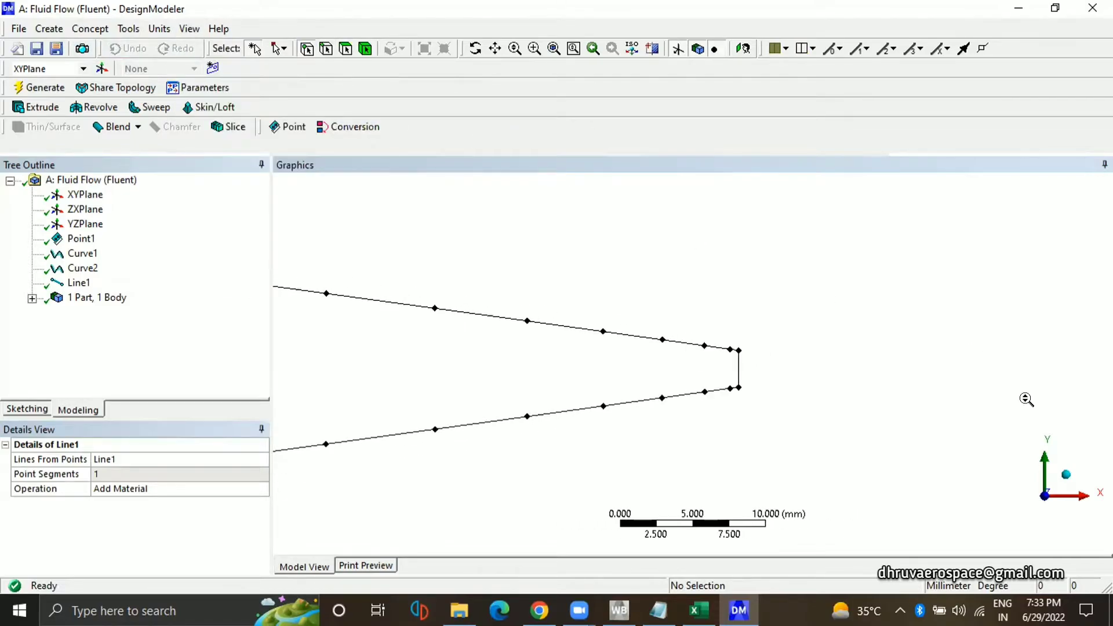
scroll(894, 378, "down", 4)
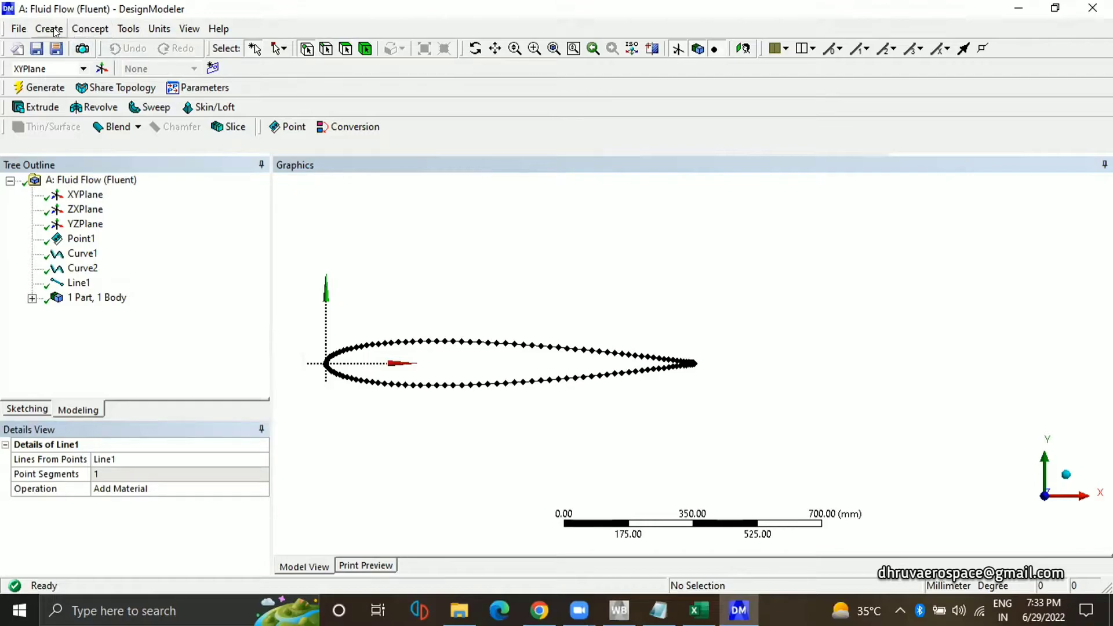
Step: Inspect the closed trailing edge, highlight Curve1 and check where the two curves meet at the leading edge
left_click(87, 29)
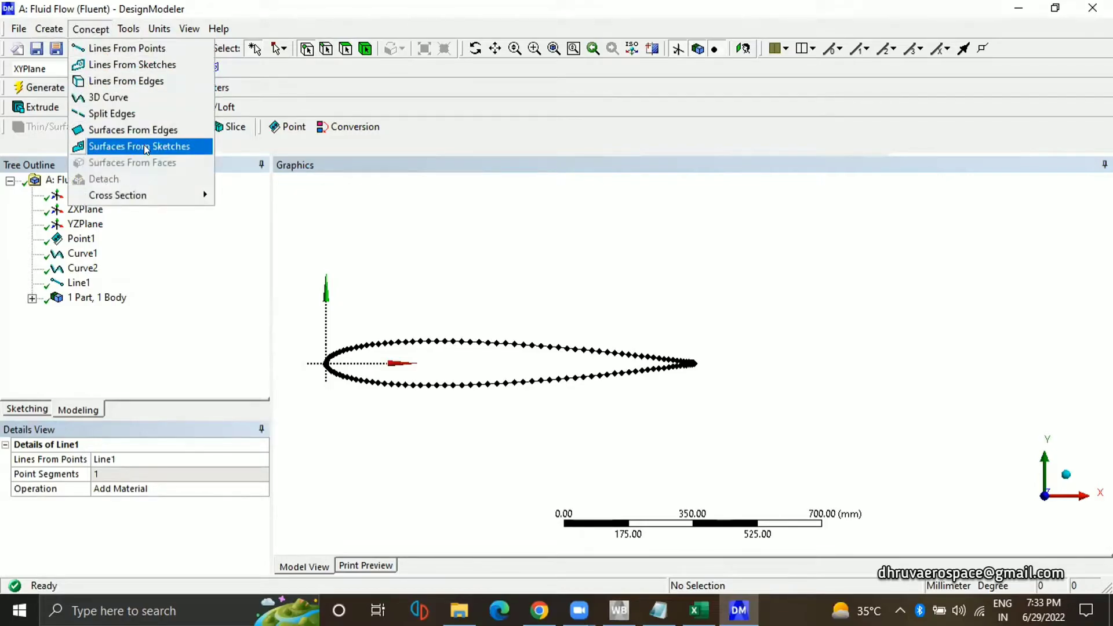
left_click(528, 451)
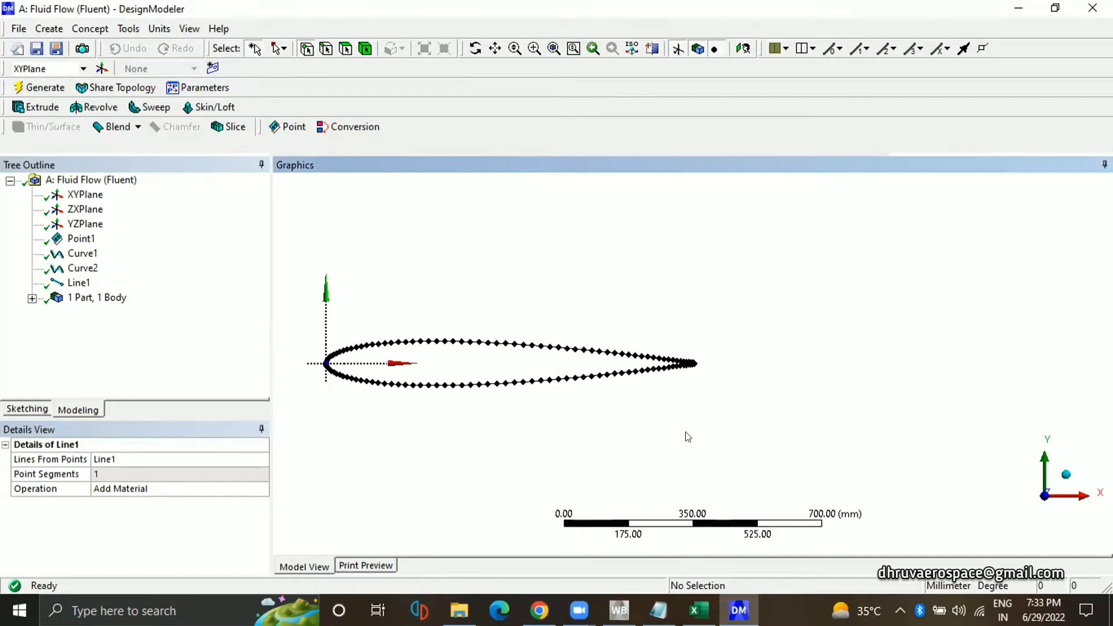
scroll(688, 434, "up", 10)
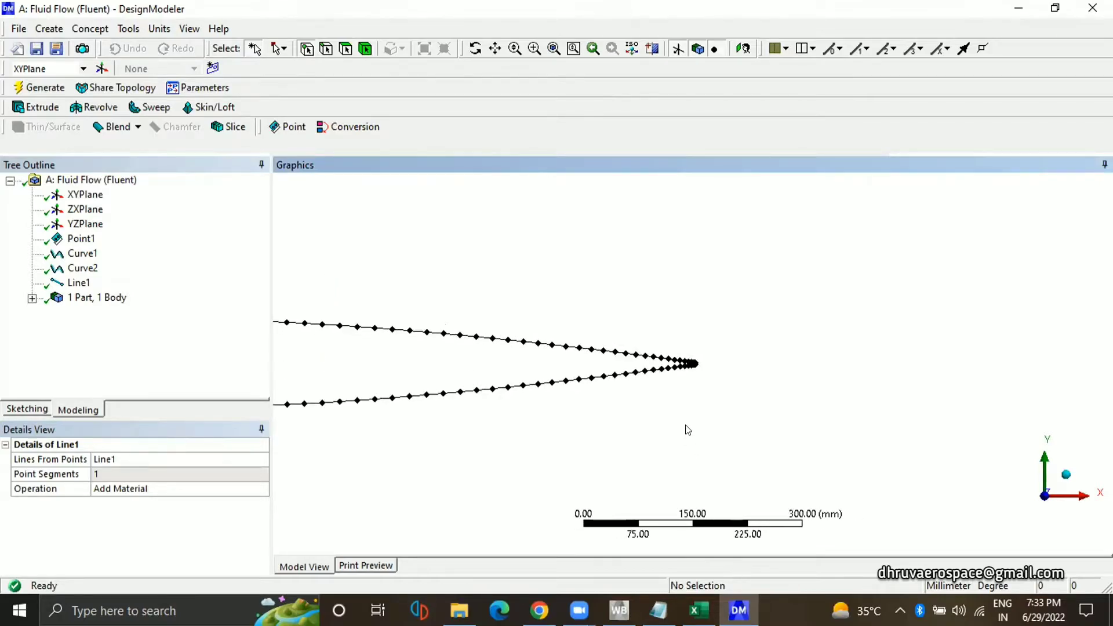
scroll(688, 429, "up", 3)
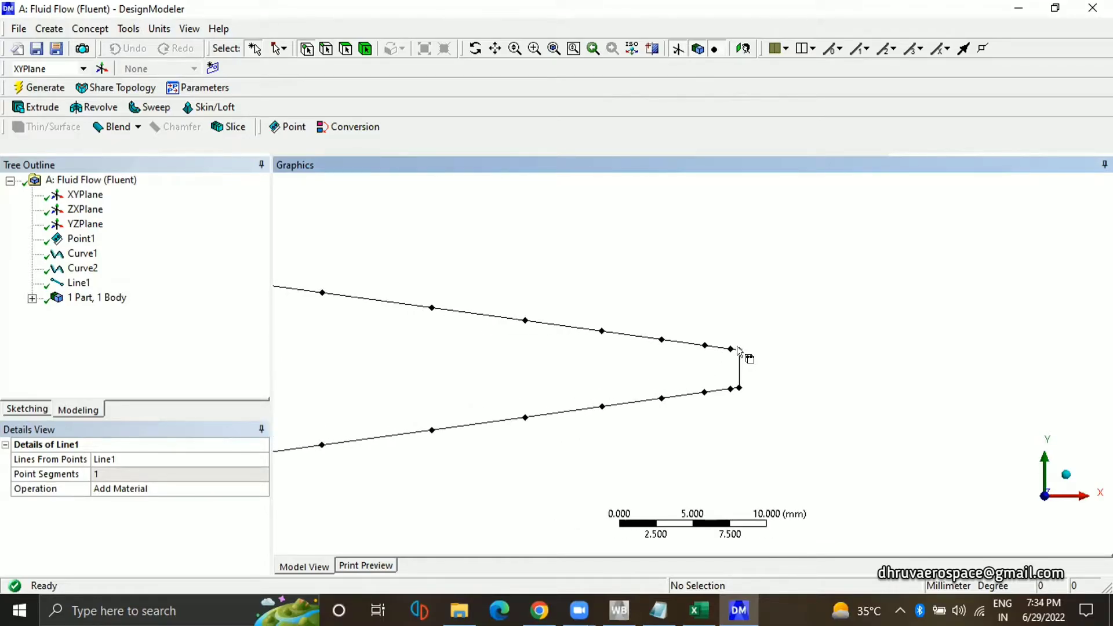
left_click(82, 255)
scroll(794, 409, "down", 10)
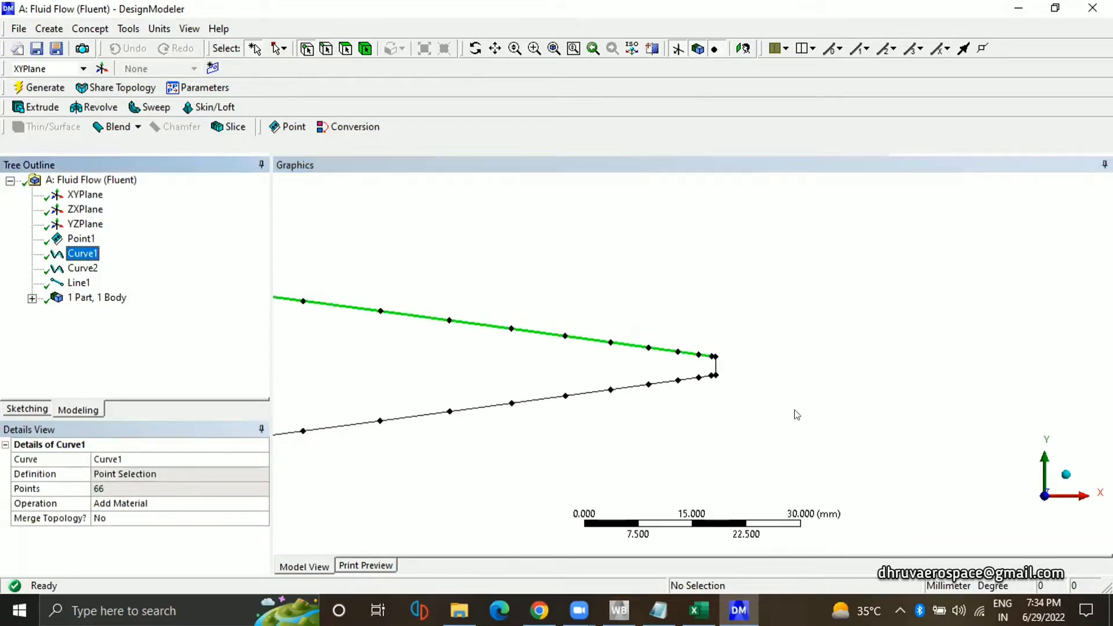
scroll(794, 411, "down", 1)
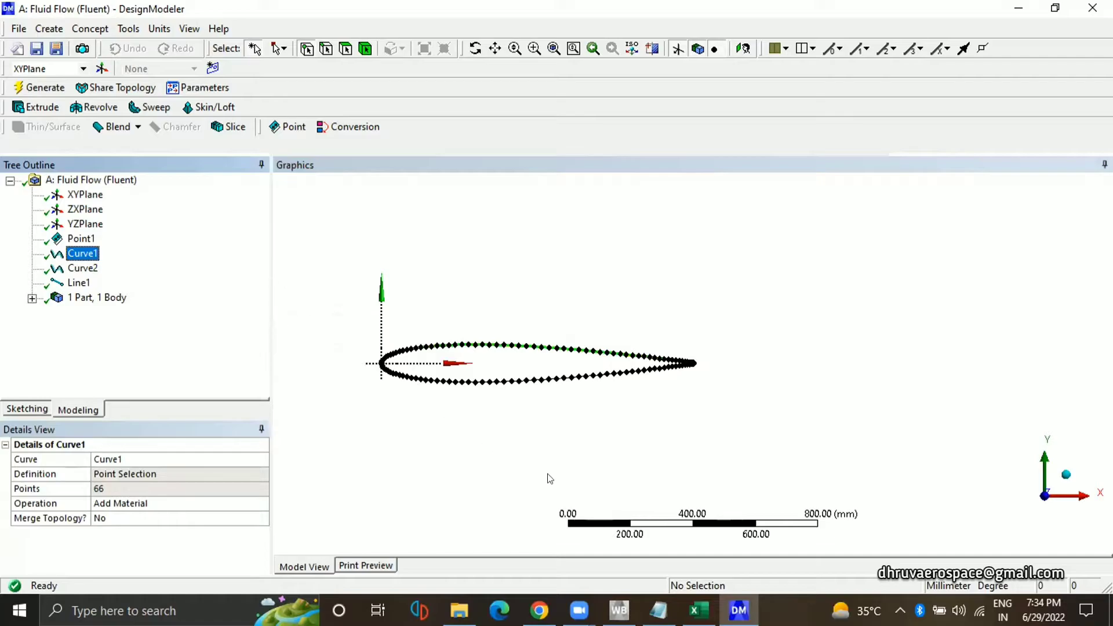
scroll(577, 246, "up", 6)
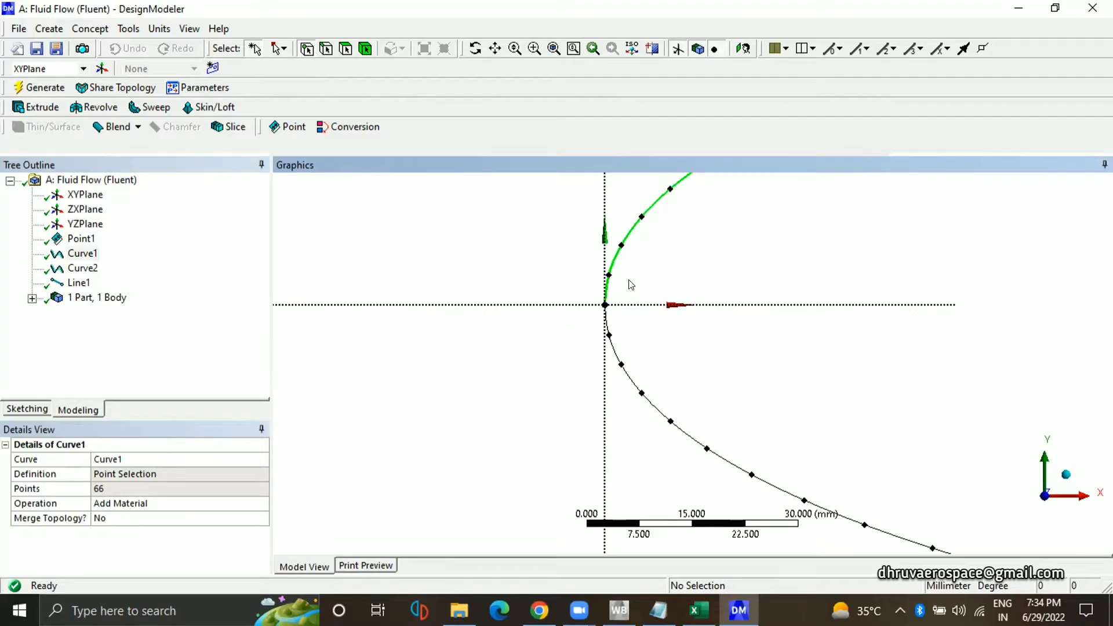
left_click(196, 30)
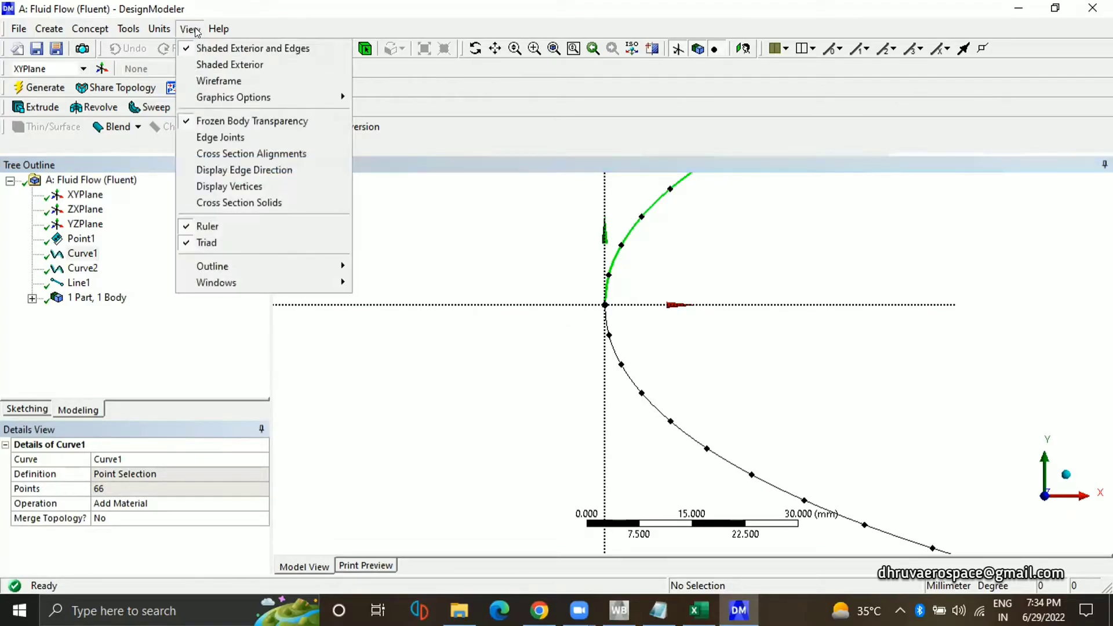
left_click(462, 230)
Step: Generate a surface from edges, with 0 mm thickness, using the upper curve, lower curve and trailing-edge line of the airfoil
scroll(490, 348, "down", 3)
scroll(490, 348, "down", 8)
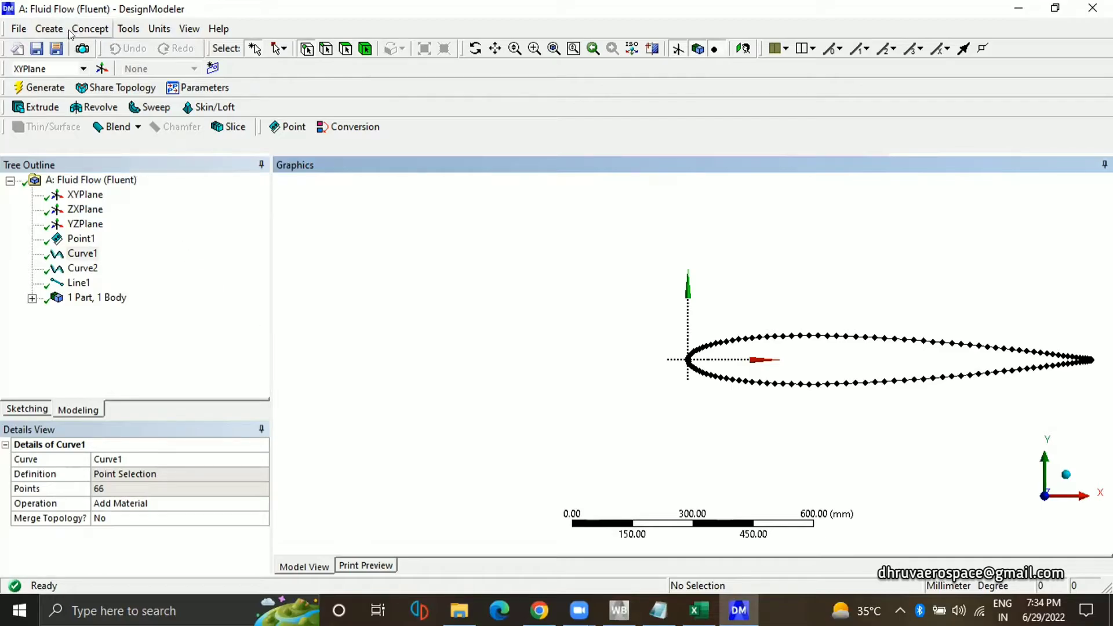
left_click(90, 28)
left_click(132, 129)
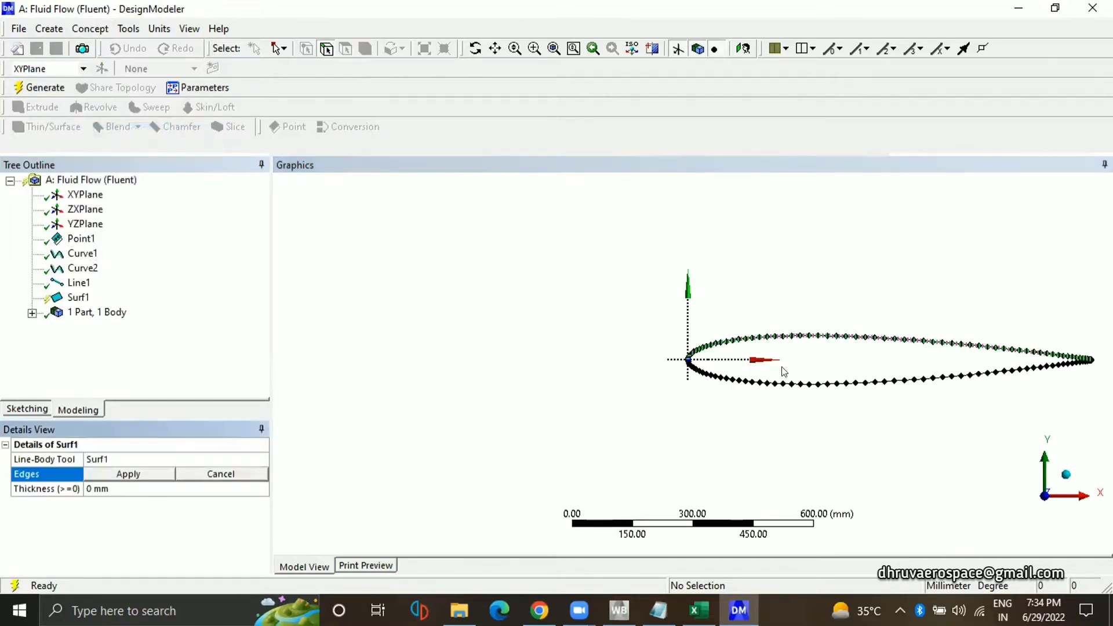
left_click(788, 338)
left_click(736, 383, "ctrl")
scroll(738, 389, "down", 1)
scroll(959, 323, "up", 12)
left_click(655, 345, "ctrl")
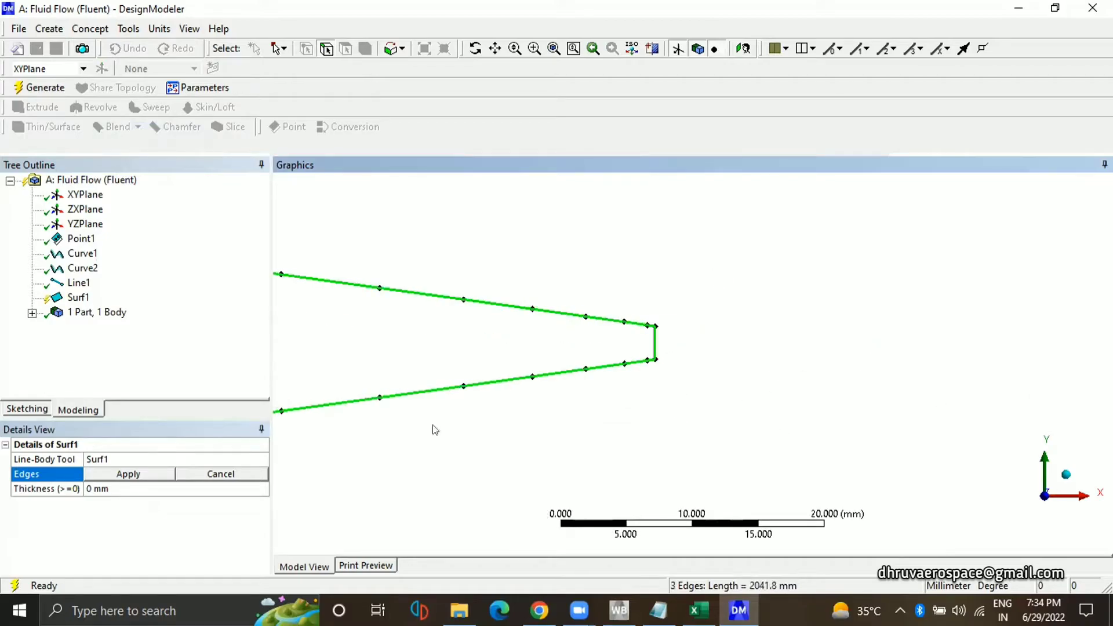
left_click(128, 474)
left_click(40, 89)
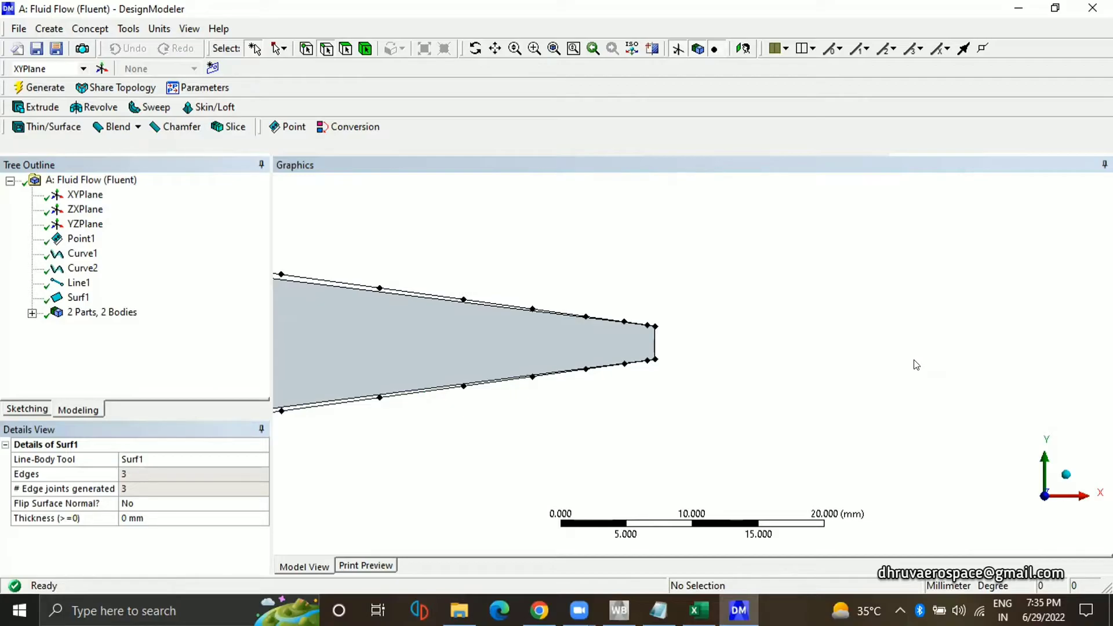
Step: Highlight the new surface and Curve1 to compare them, and suppress the line body
left_click(78, 298)
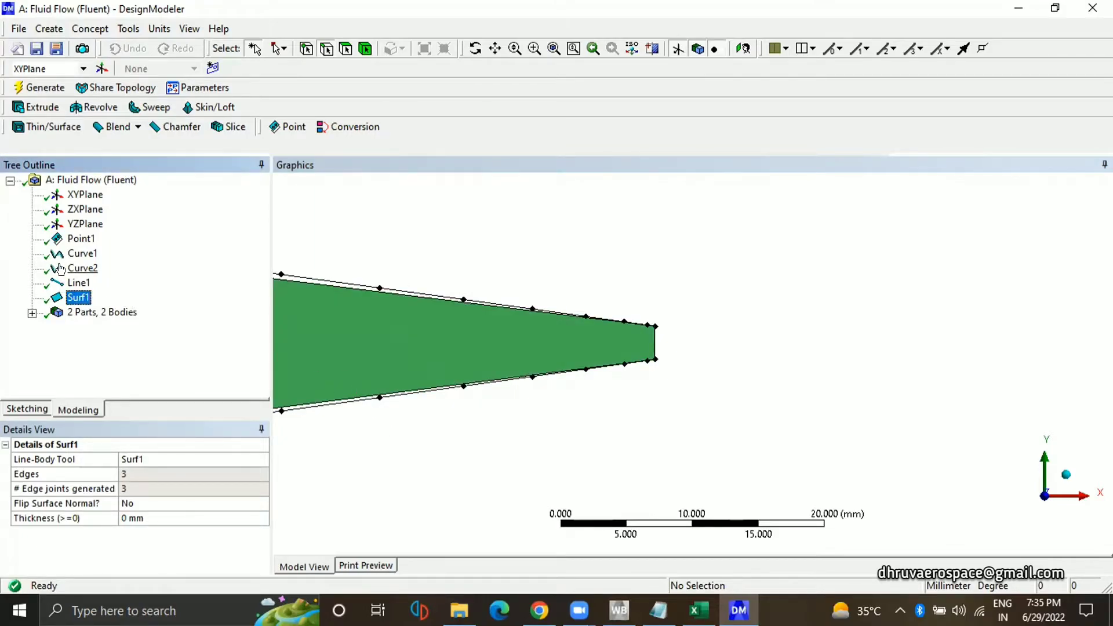
left_click(76, 254)
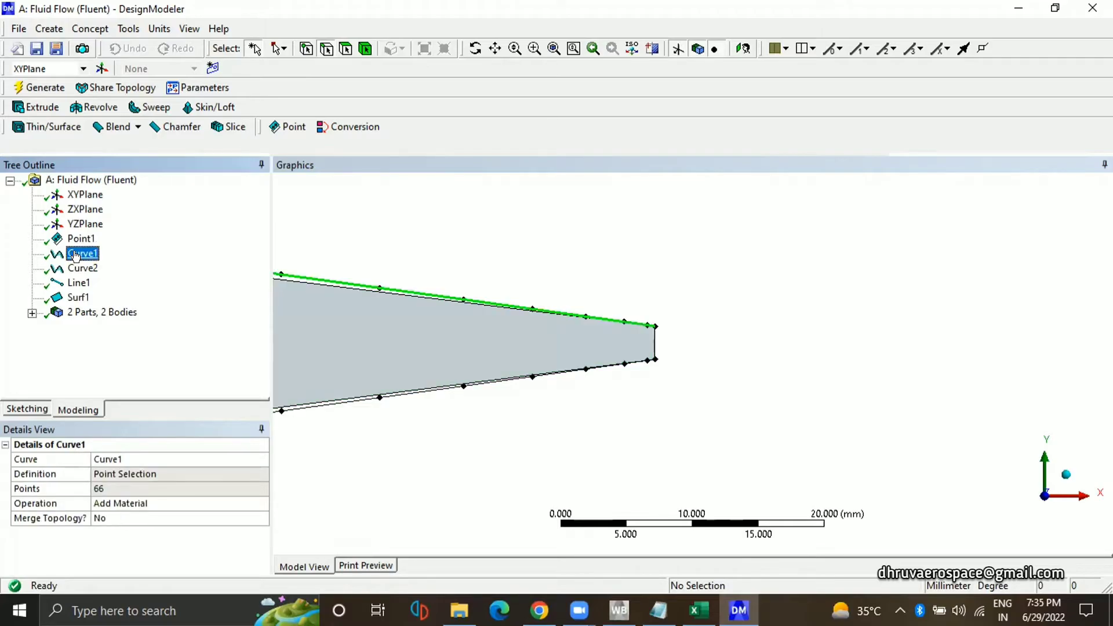
left_click(32, 313)
left_click(101, 327)
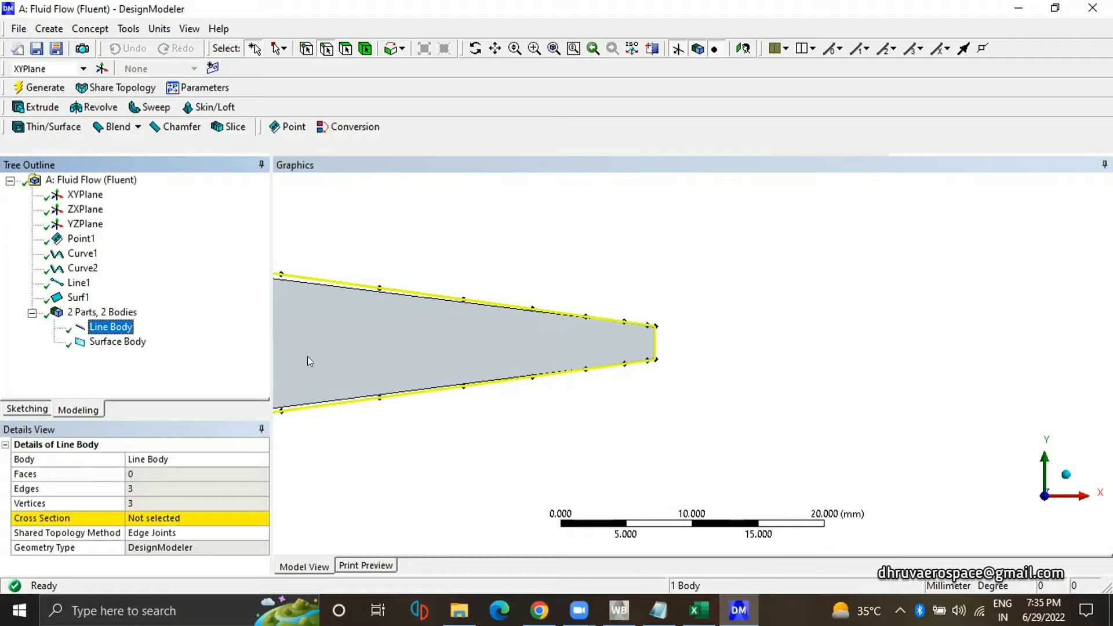
right_click(125, 327)
left_click(174, 387)
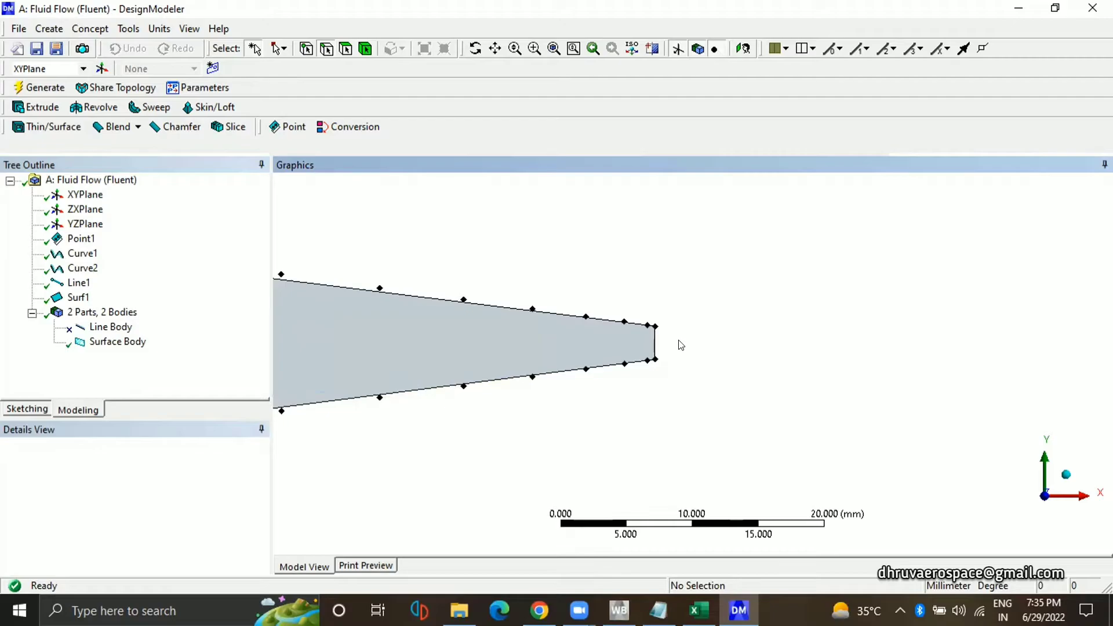
Step: Examine the surface body along the full airfoil and at the trailing edge, and centre the whole airfoil in view
scroll(736, 386, "down", 5)
scroll(736, 387, "down", 8)
scroll(737, 387, "down", 1)
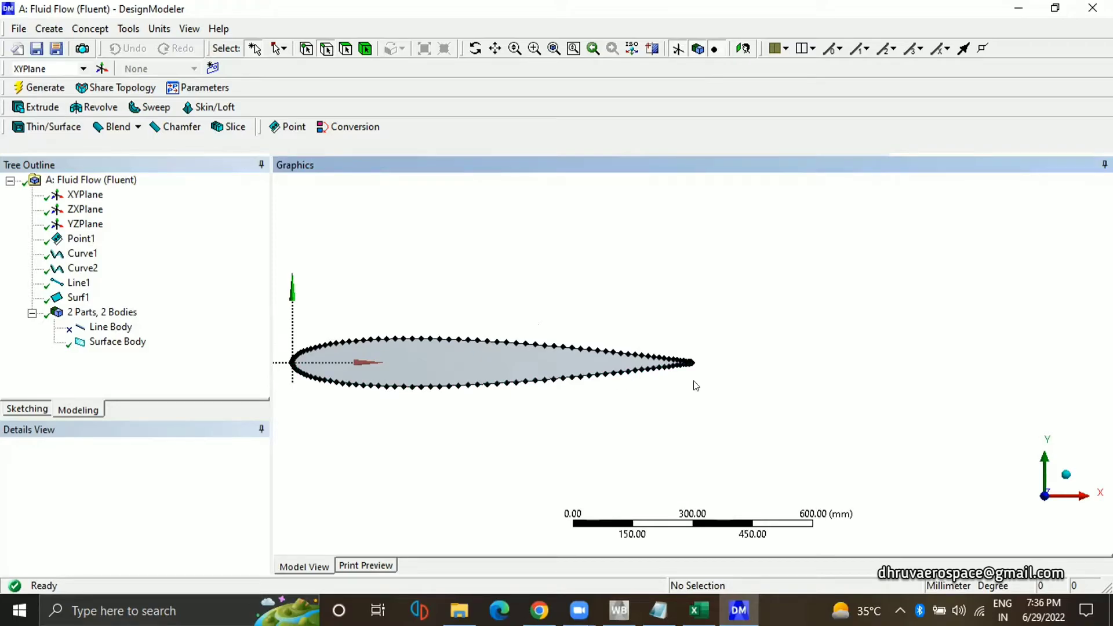
scroll(695, 385, "up", 10)
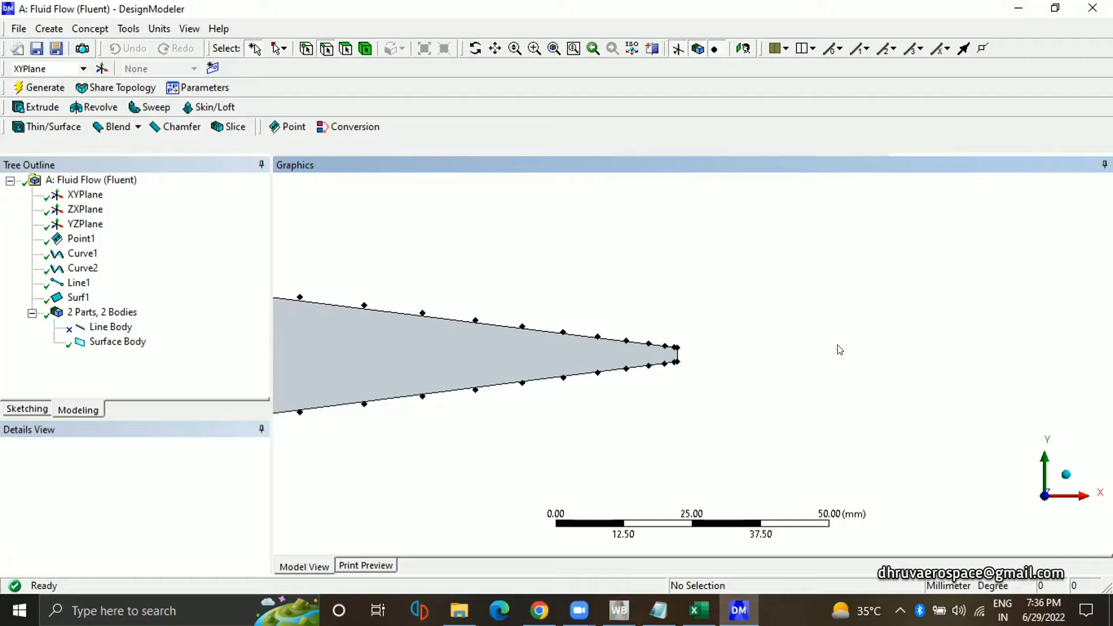
scroll(839, 350, "down", 12)
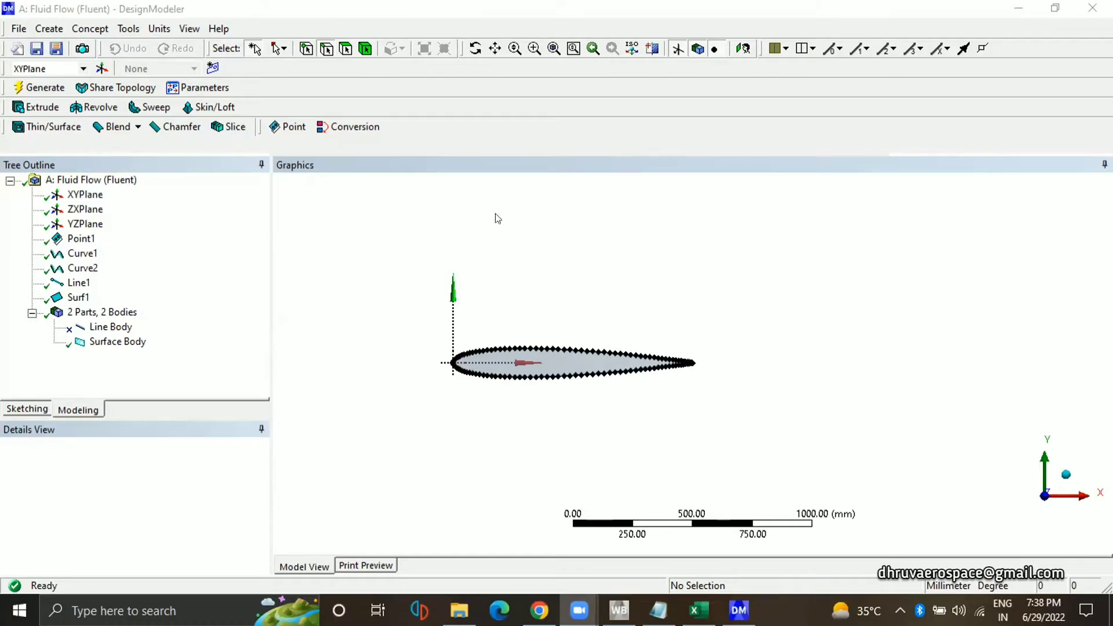
scroll(737, 406, "down", 1)
left_click(738, 453)
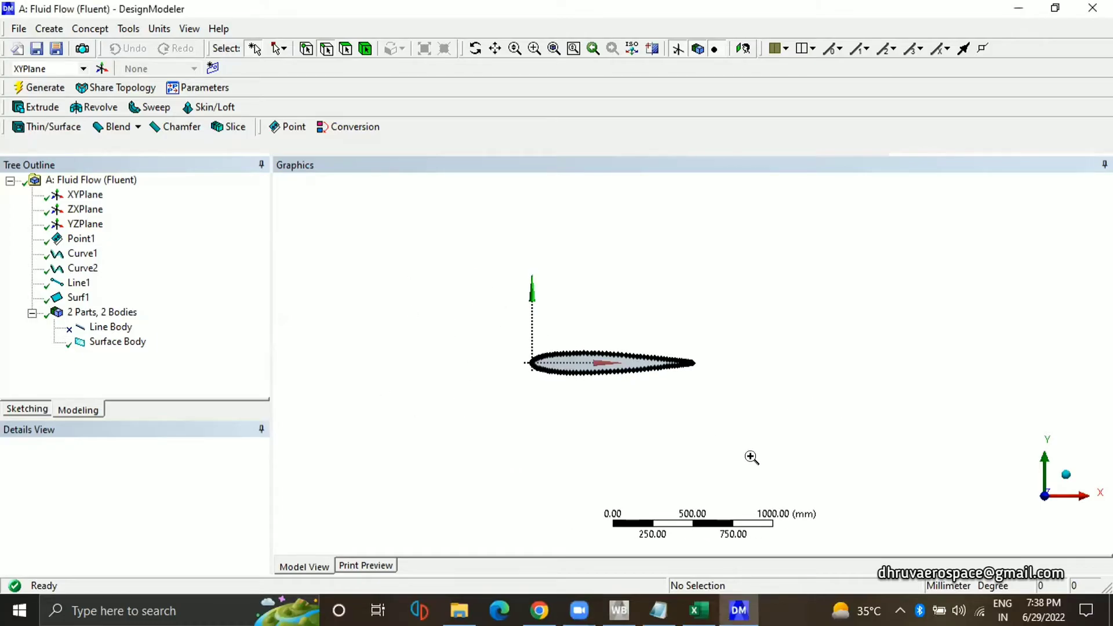
scroll(753, 460, "up", 2)
left_click(495, 48)
left_click_drag(565, 322, 533, 350)
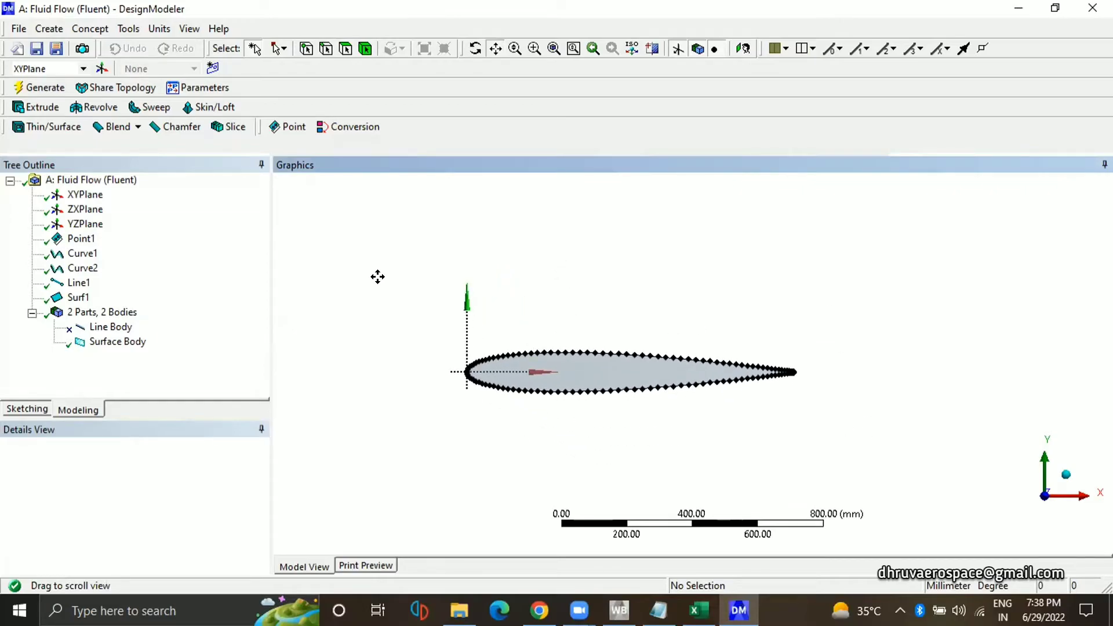
Step: Create a new sketch on the XYPlane and switch to sketching
left_click(85, 195)
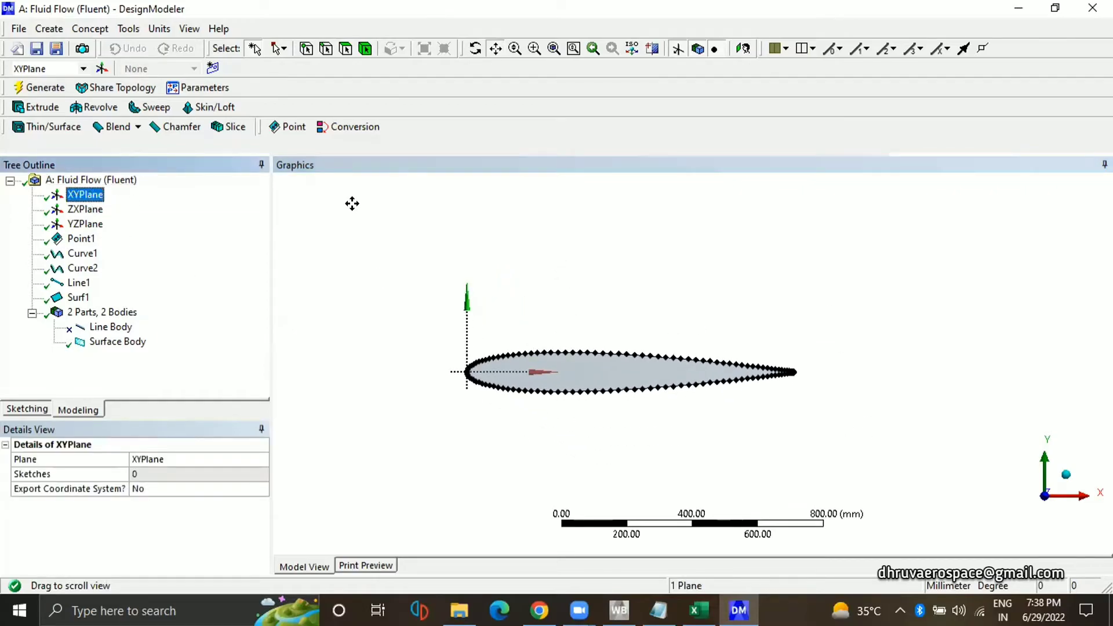
left_click(213, 68)
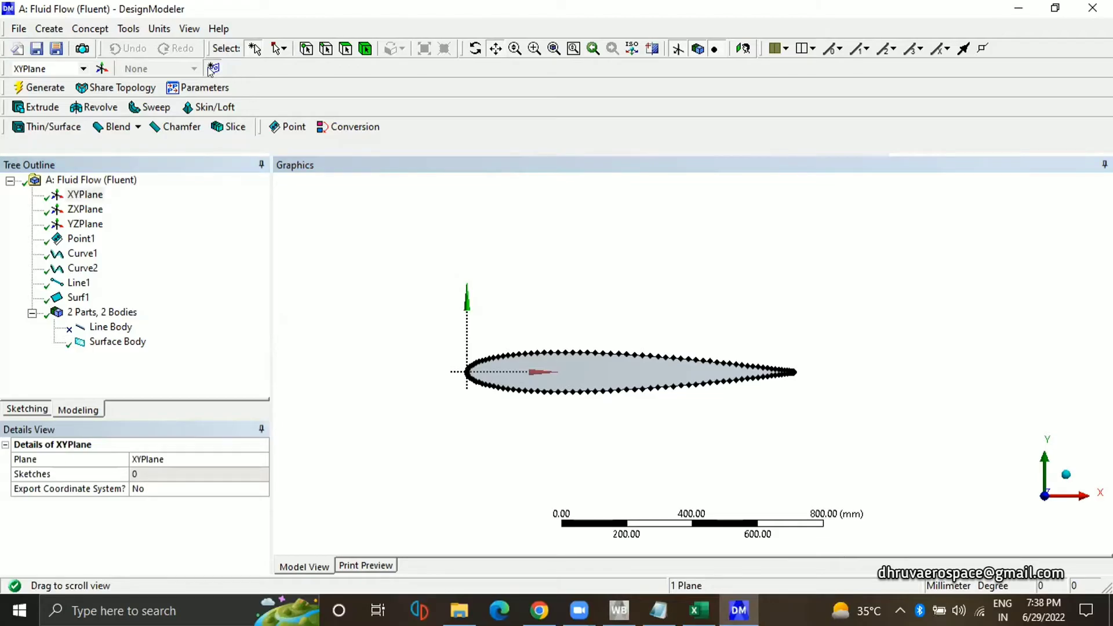
left_click(108, 212)
left_click(22, 409)
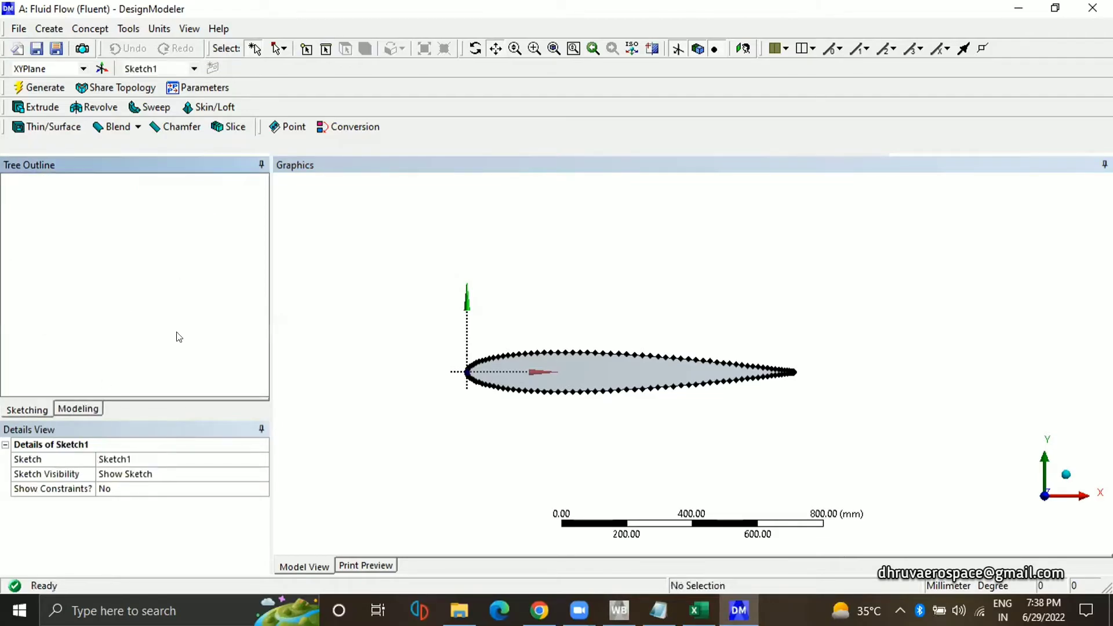
Step: Draw three connected lines around the airfoil, open at the leading-edge side: horizontal above, vertical about 757 mm long behind the trailing edge, horizontal below
left_click(55, 201)
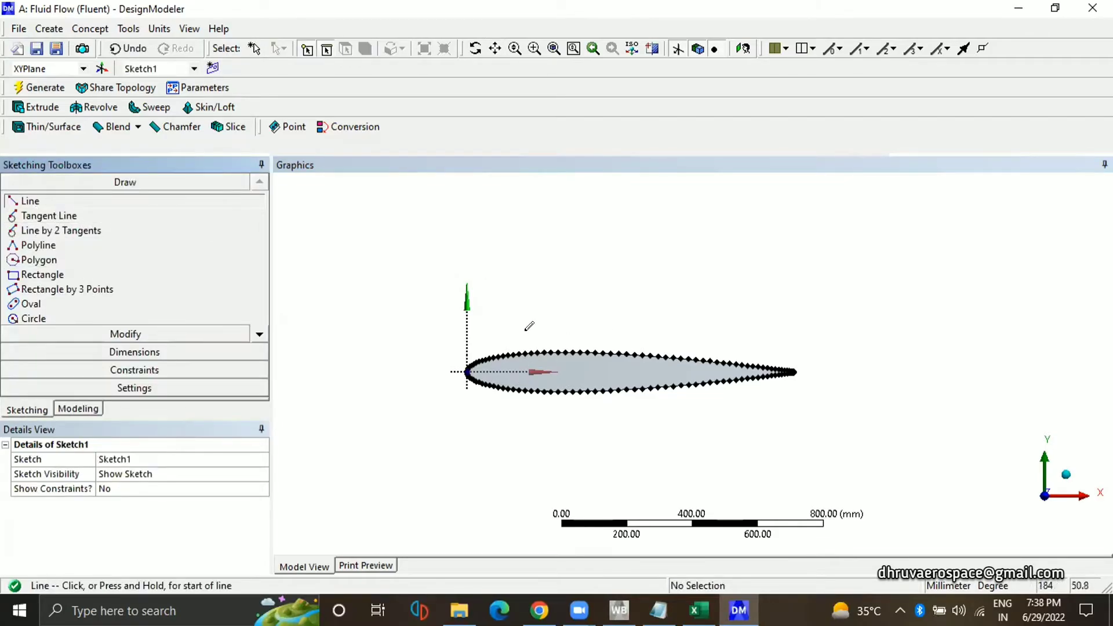
left_click(516, 242)
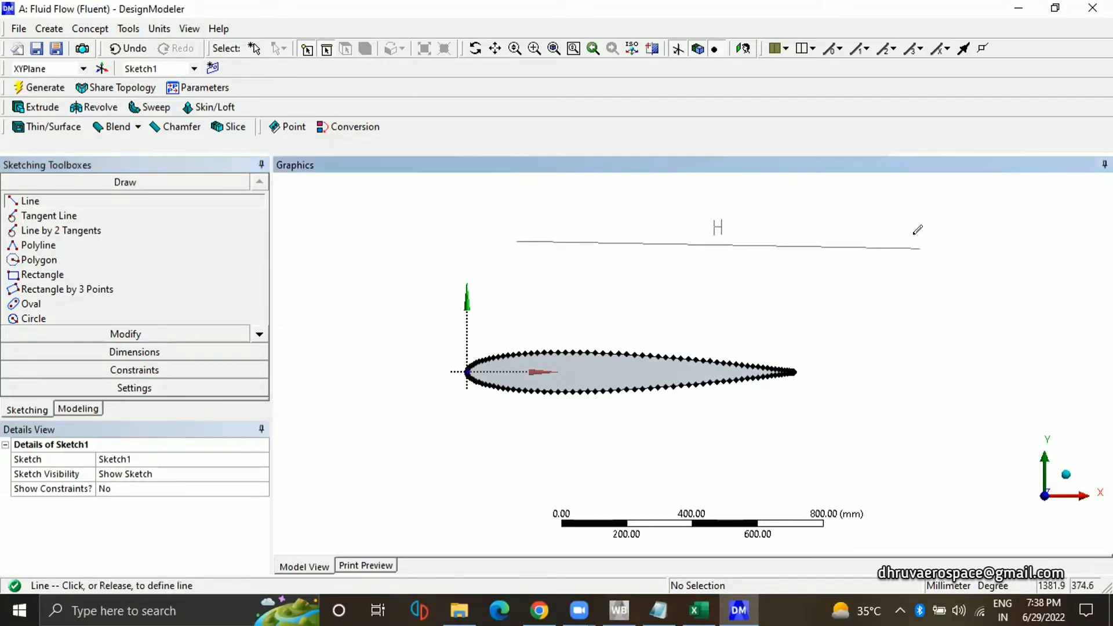
left_click(914, 242)
left_click(915, 242)
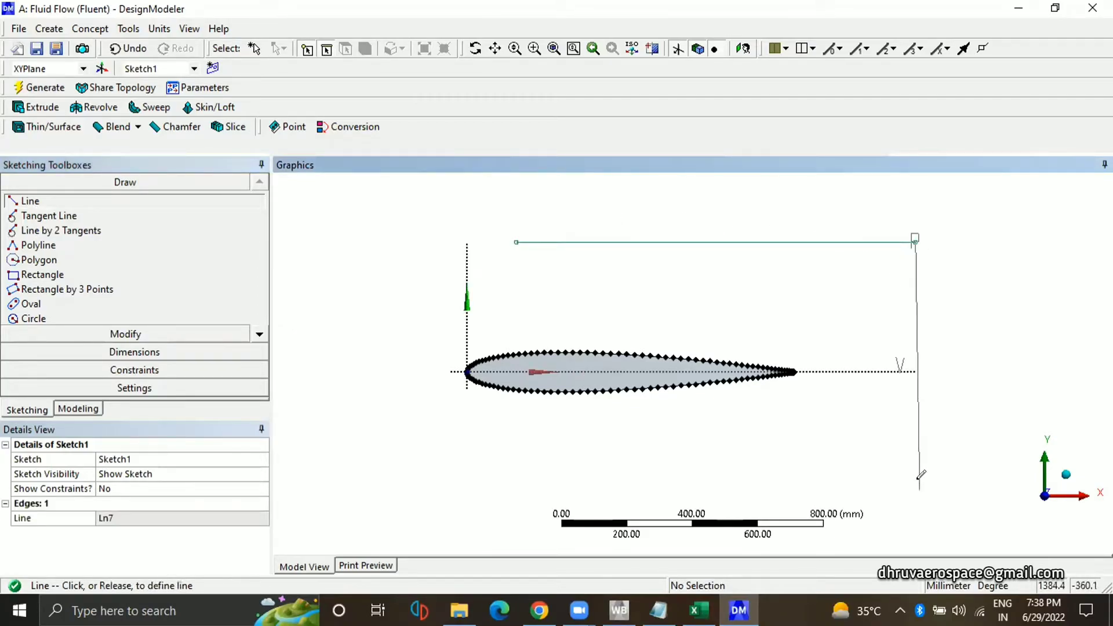
left_click(915, 488)
left_click(915, 489)
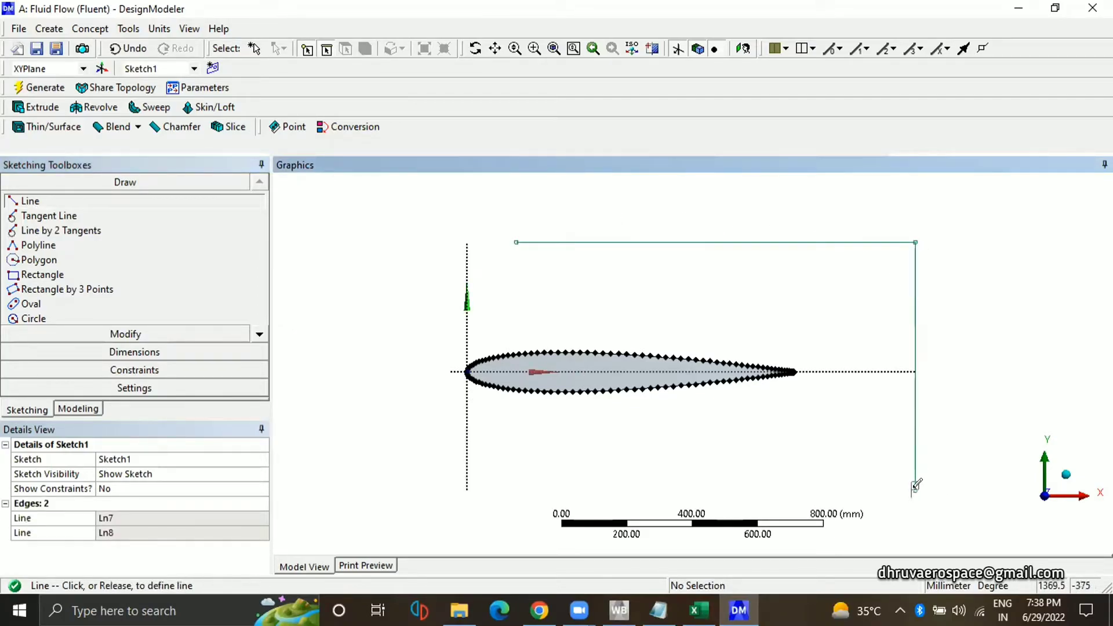
left_click(522, 490)
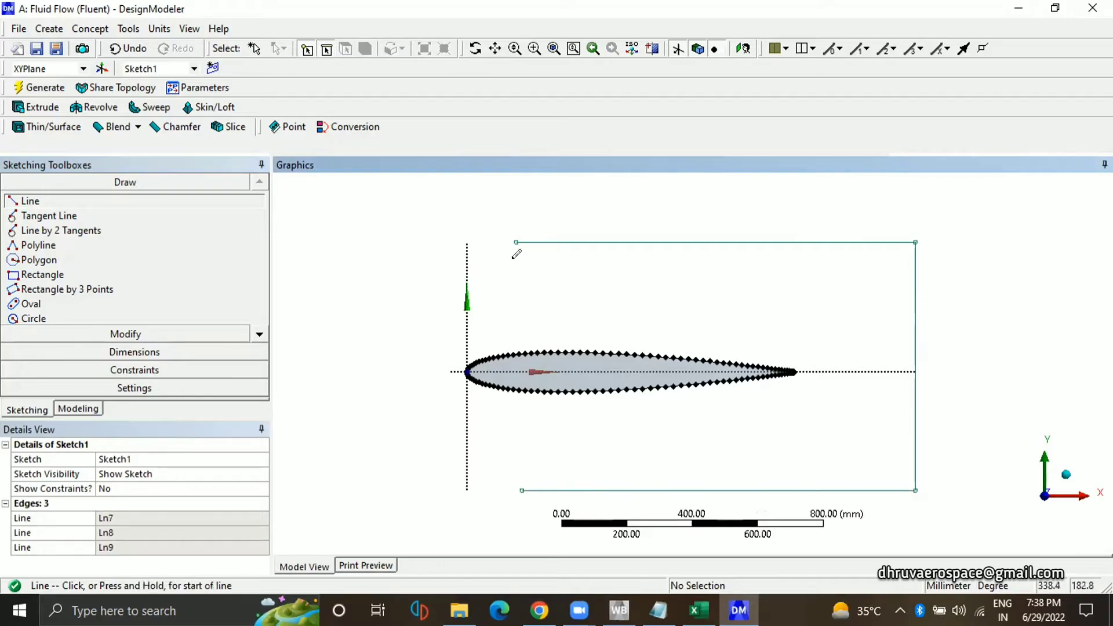
Step: Add horizontal dimensions from the vertical axis to the upper line's open end and to the vertical line behind the airfoil
left_click(124, 349)
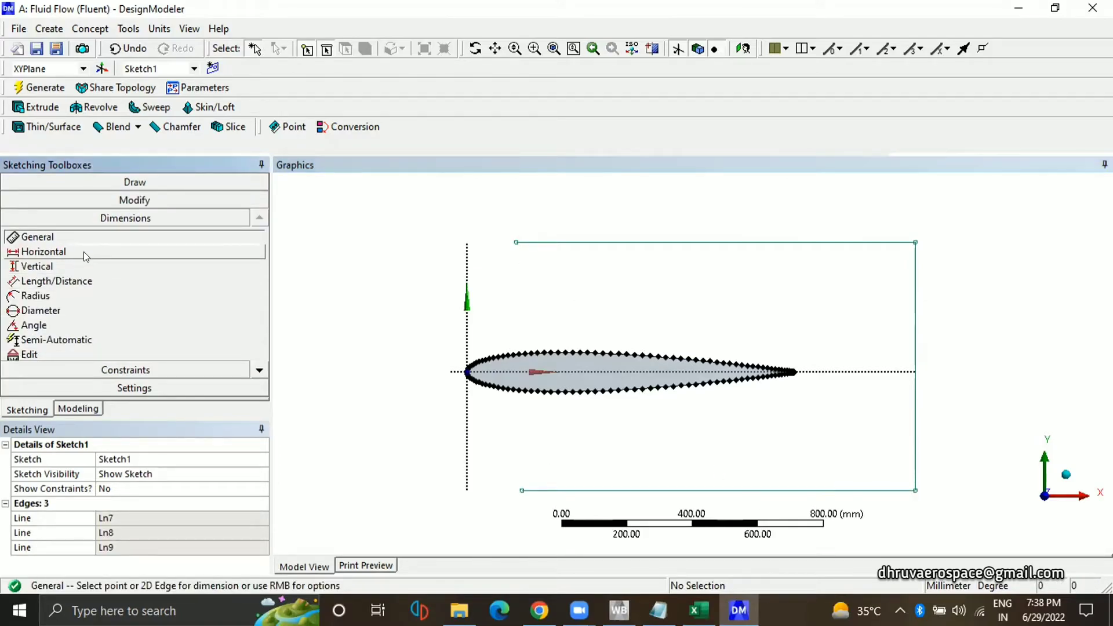
left_click(83, 252)
left_click(514, 246)
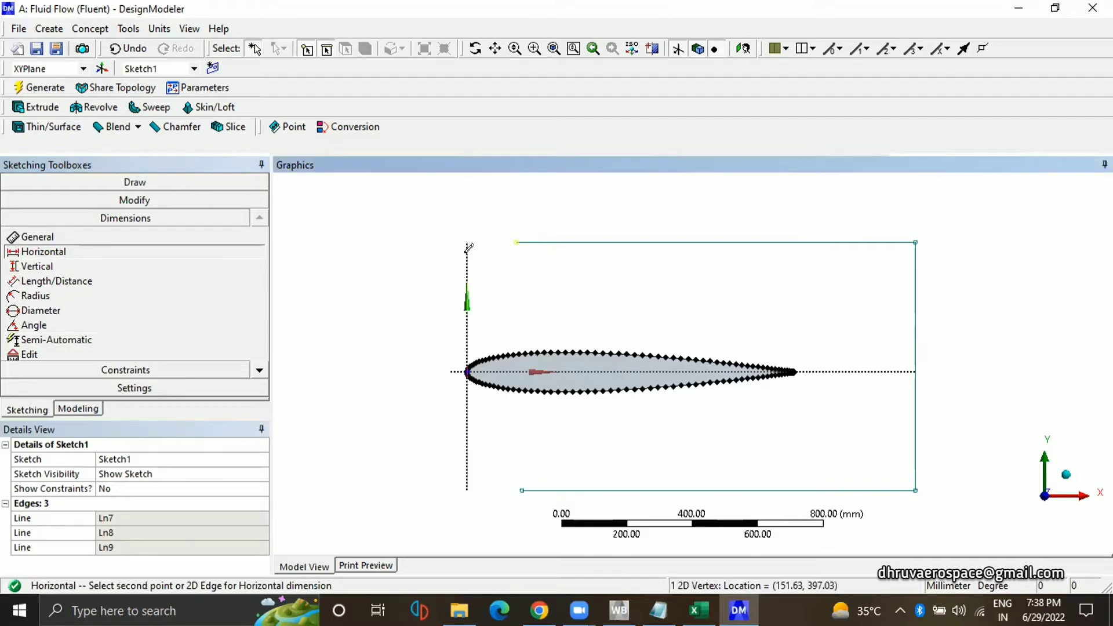
left_click(468, 272)
left_click(492, 224)
left_click(469, 268)
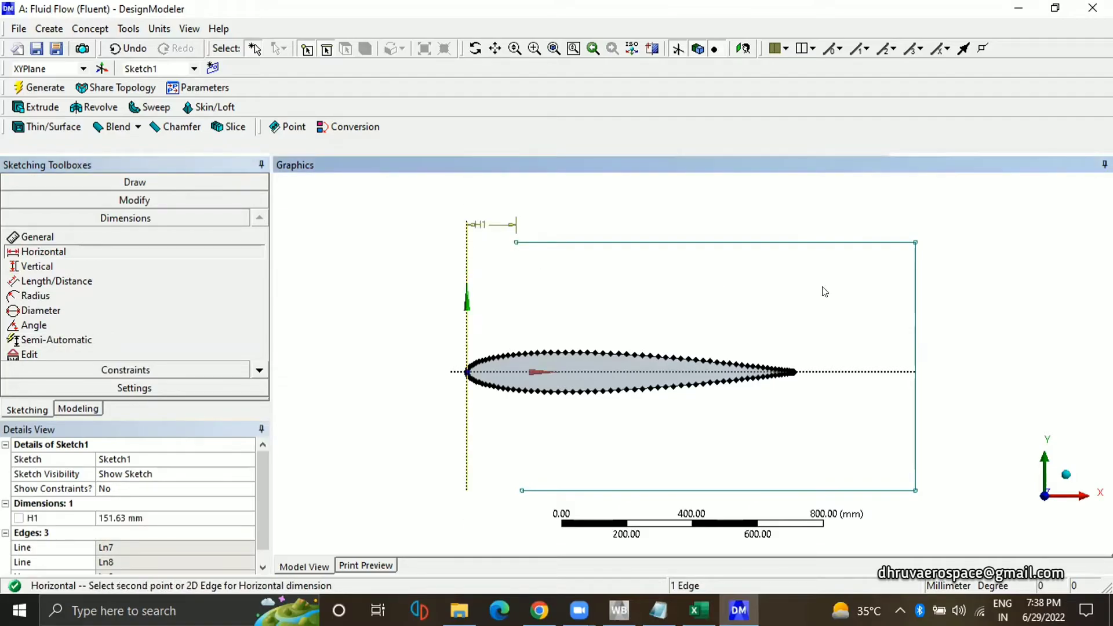
left_click(911, 259)
left_click(858, 226)
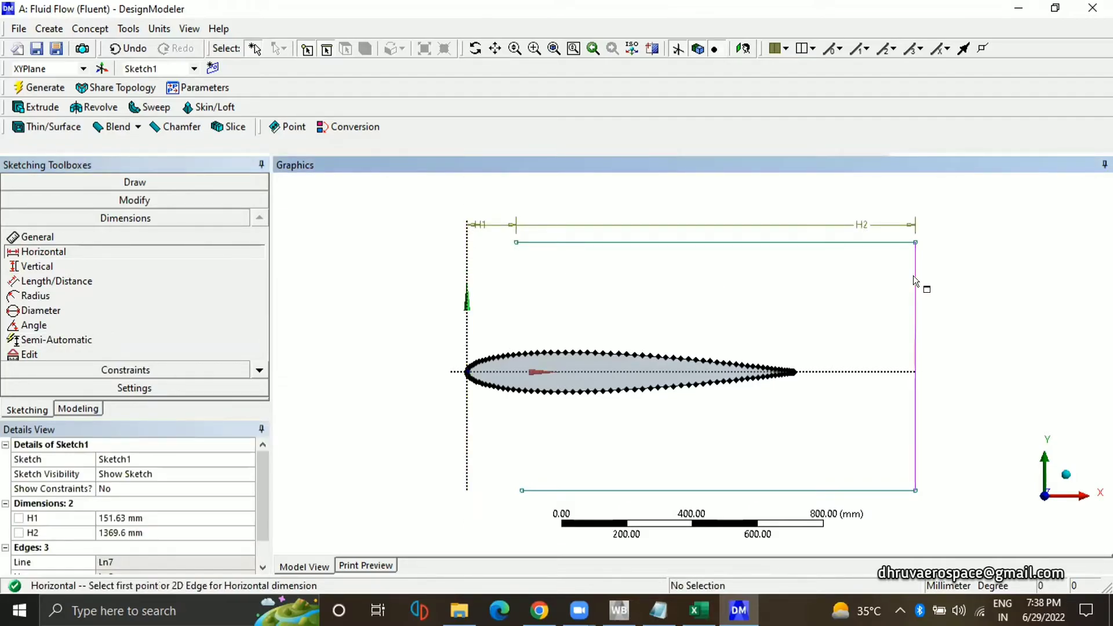
Step: Dimension the length of the vertical line behind the airfoil
left_click(159, 241)
left_click(916, 333)
left_click(922, 335)
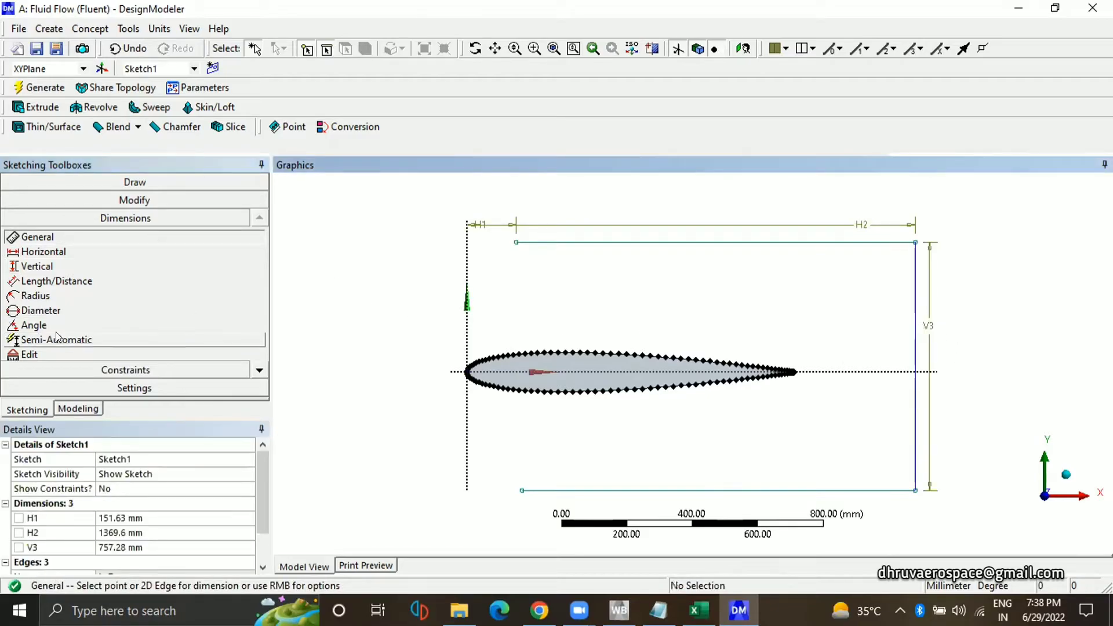
Step: Constrain the upper and lower horizontal lines as symmetric about the horizontal axis
left_click(126, 370)
left_click(43, 358)
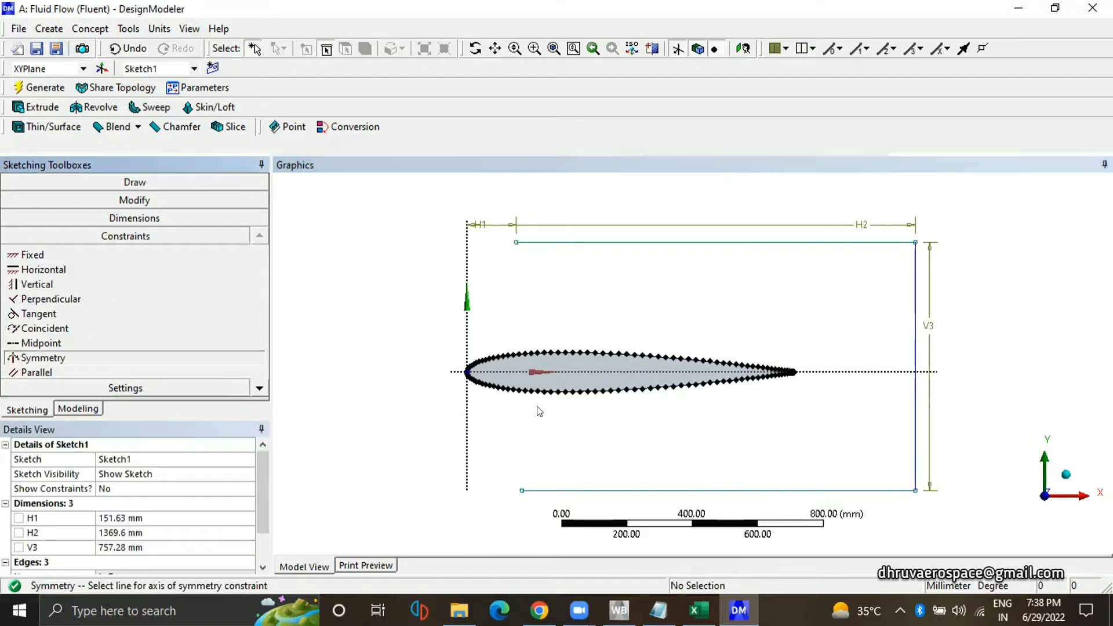
left_click(826, 371)
left_click(828, 242)
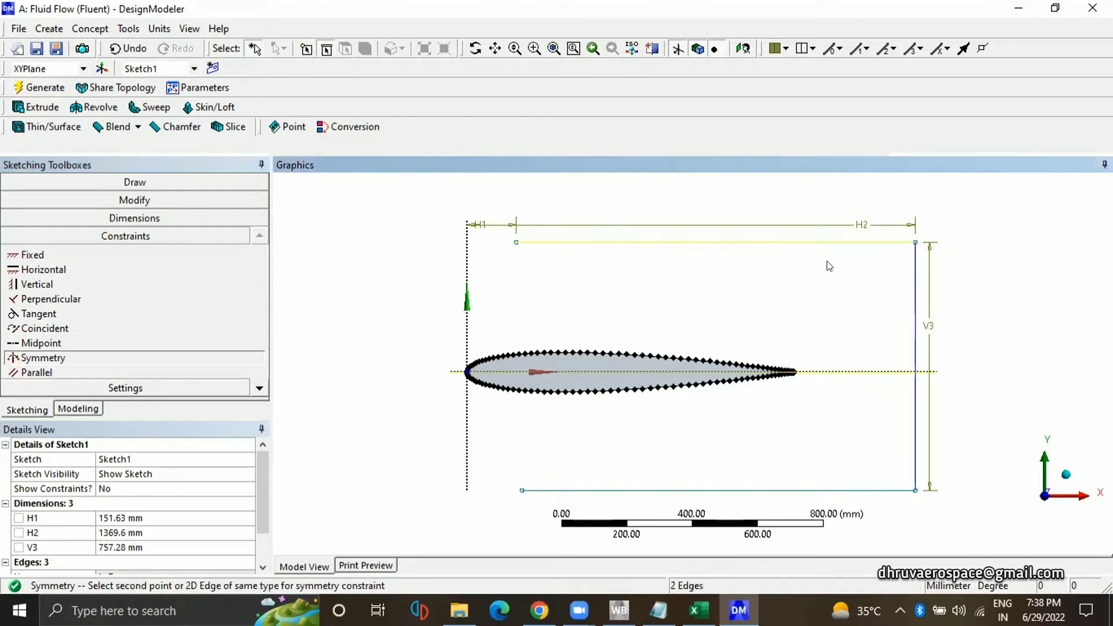
left_click(849, 490)
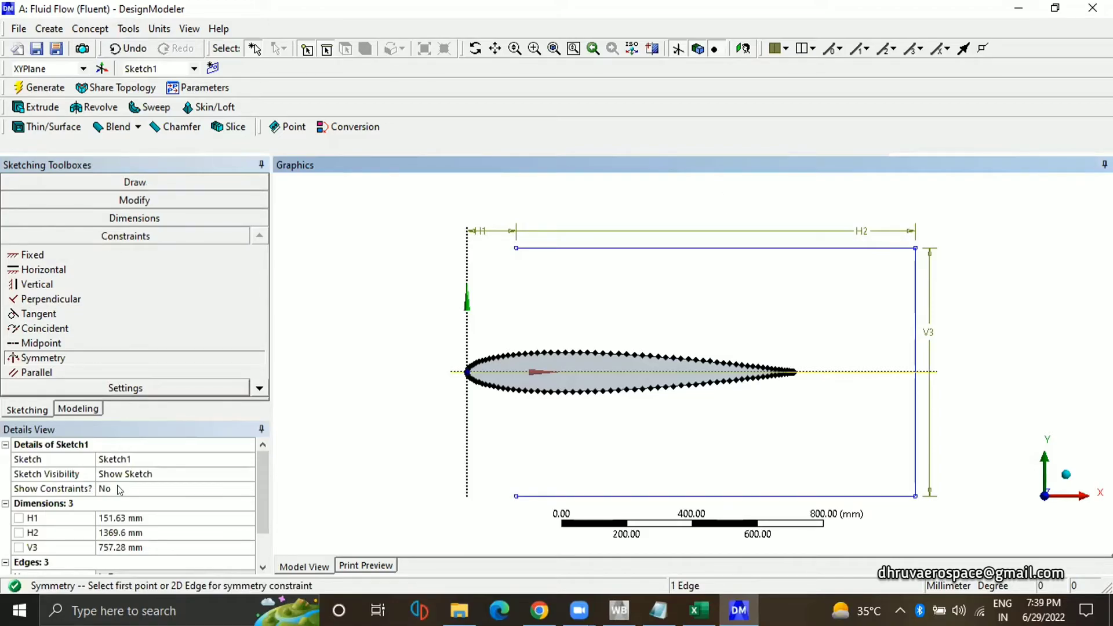
Step: Set dimension H1, from the vertical axis to the upper line's open end, to 150 mm and open dimension H2 for editing
left_click(123, 516)
type("150")
key("Return")
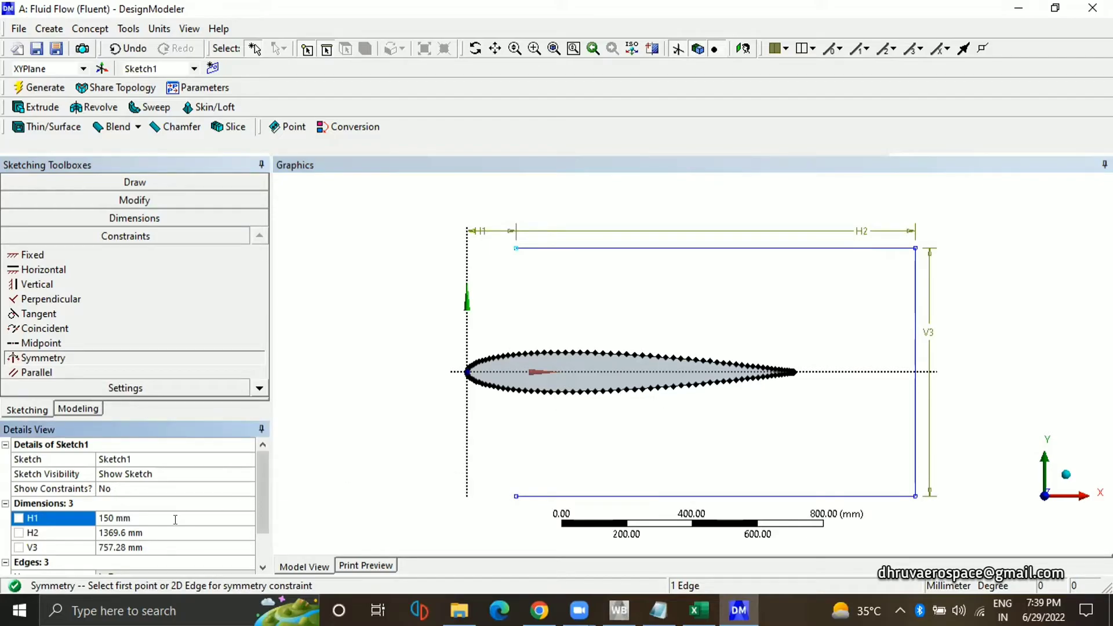
left_click(167, 530)
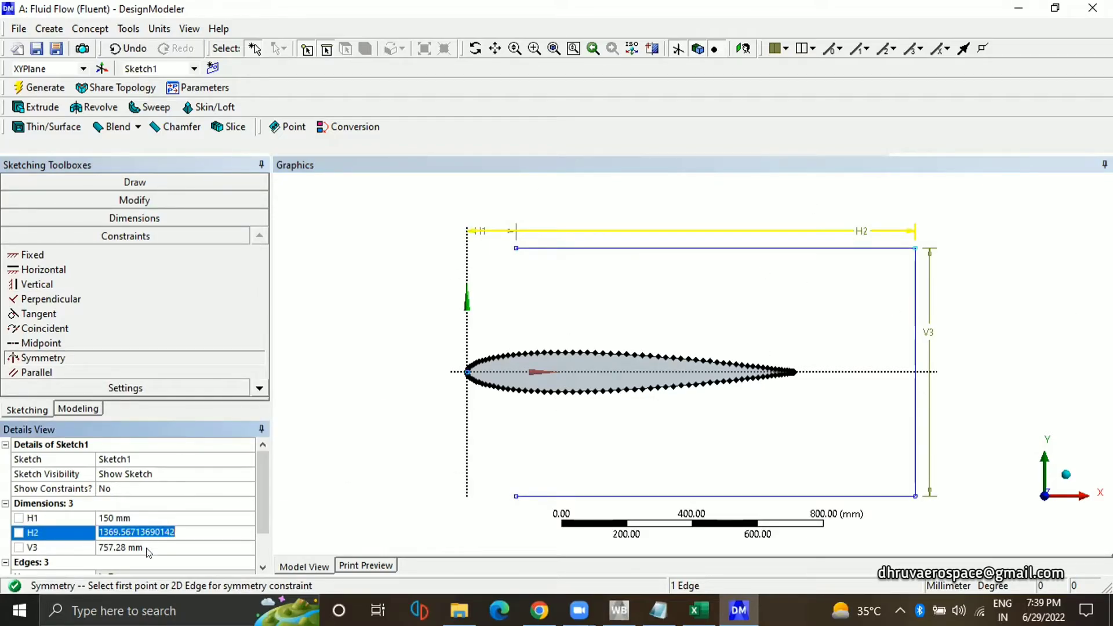
Step: Switch to Chrome and examine the farfield domain shape and extents in the NACA 0012 boundary conditions figure on the NASA validation page
left_click(539, 610)
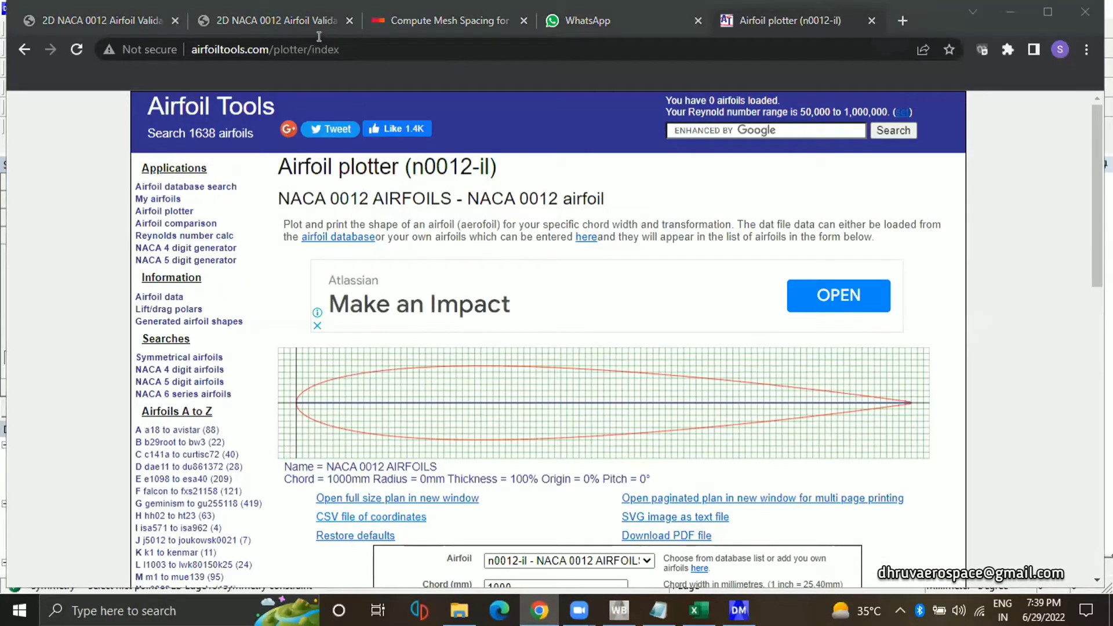
left_click(104, 22)
scroll(705, 403, "down", 5)
scroll(705, 404, "down", 5)
scroll(705, 404, "up", 12)
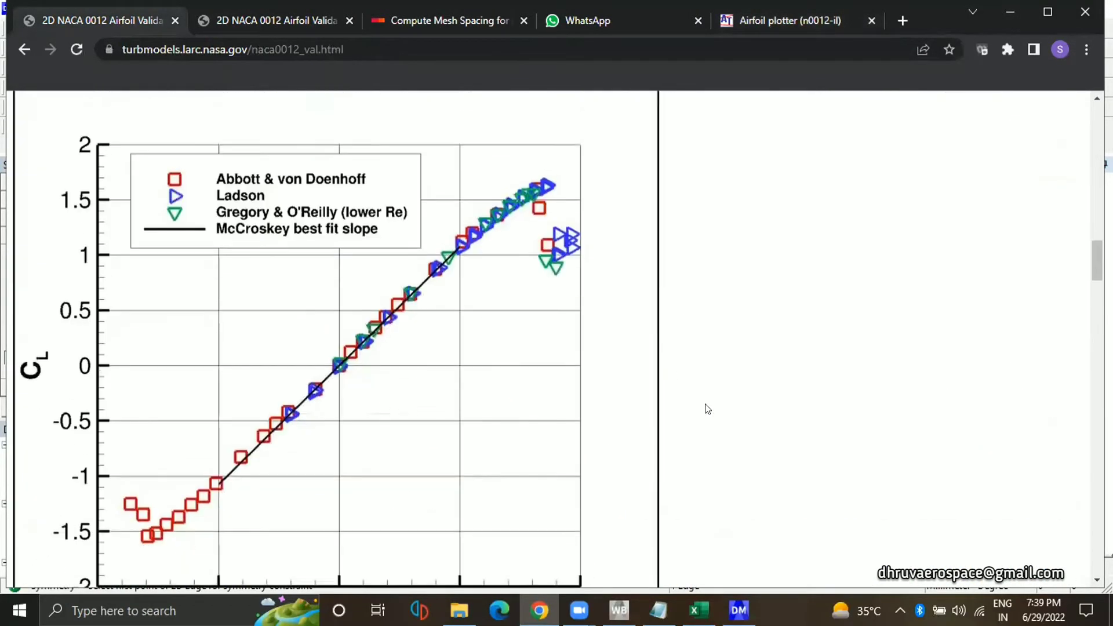
scroll(341, 370, "up", 8)
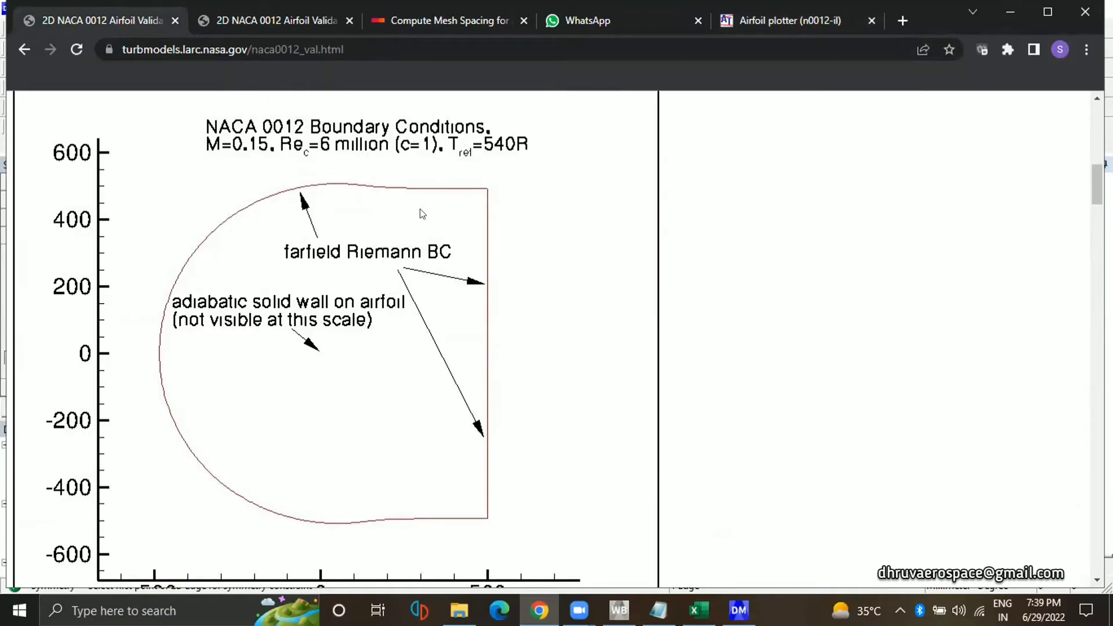
Step: Return from the NASA farfield figure to DesignModeler and set dimension H2, the upper line's length, to 10000 mm
scroll(557, 325, "down", 2)
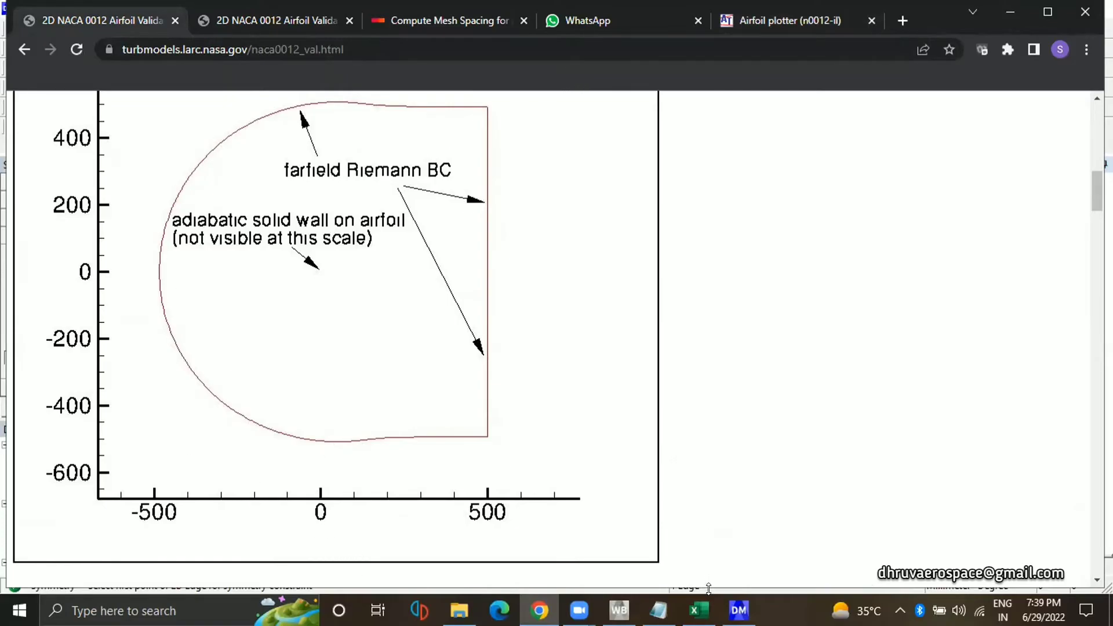
left_click(739, 610)
left_click(138, 532)
type("10000")
key("Return")
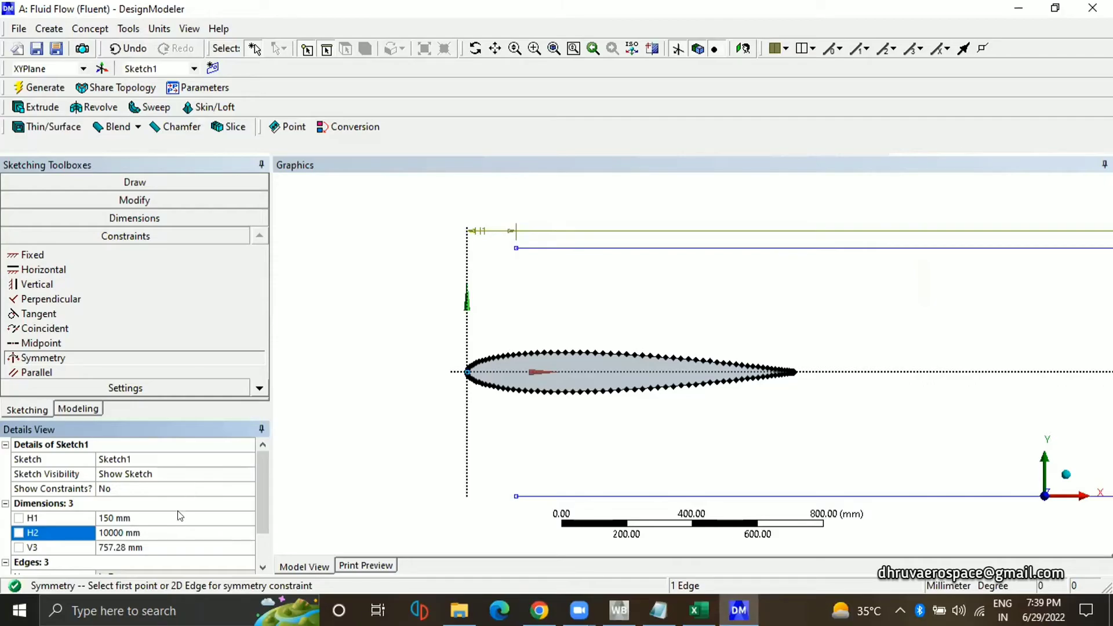
Step: Set dimension V3, the length of the vertical line behind the airfoil, to 20000 mm
scroll(156, 539, "down", 1)
left_click(138, 501)
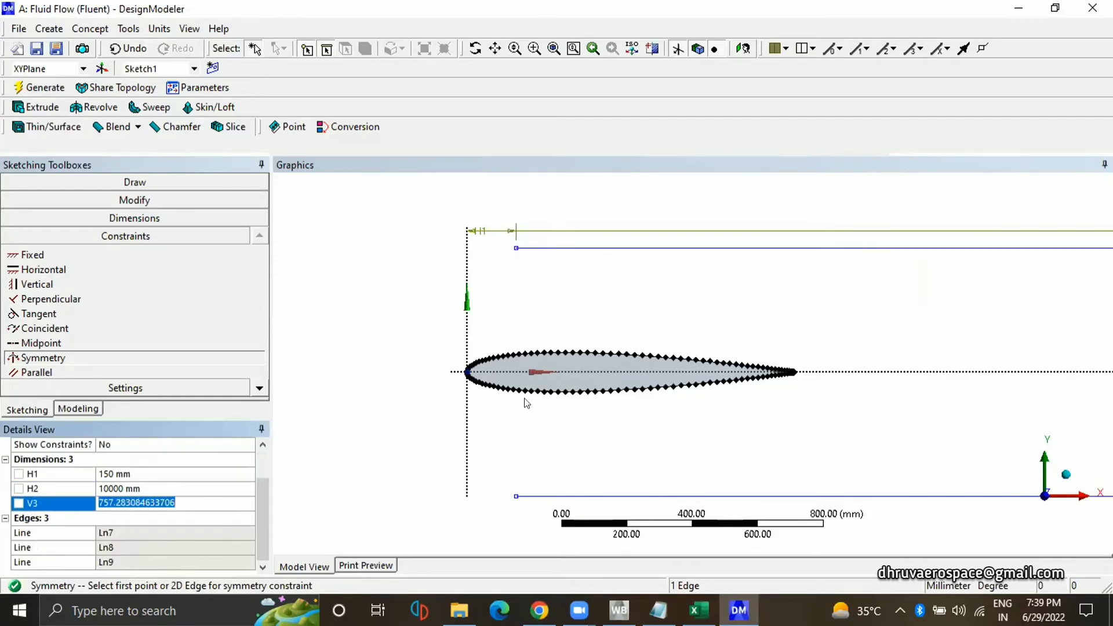
scroll(489, 402, "down", 10)
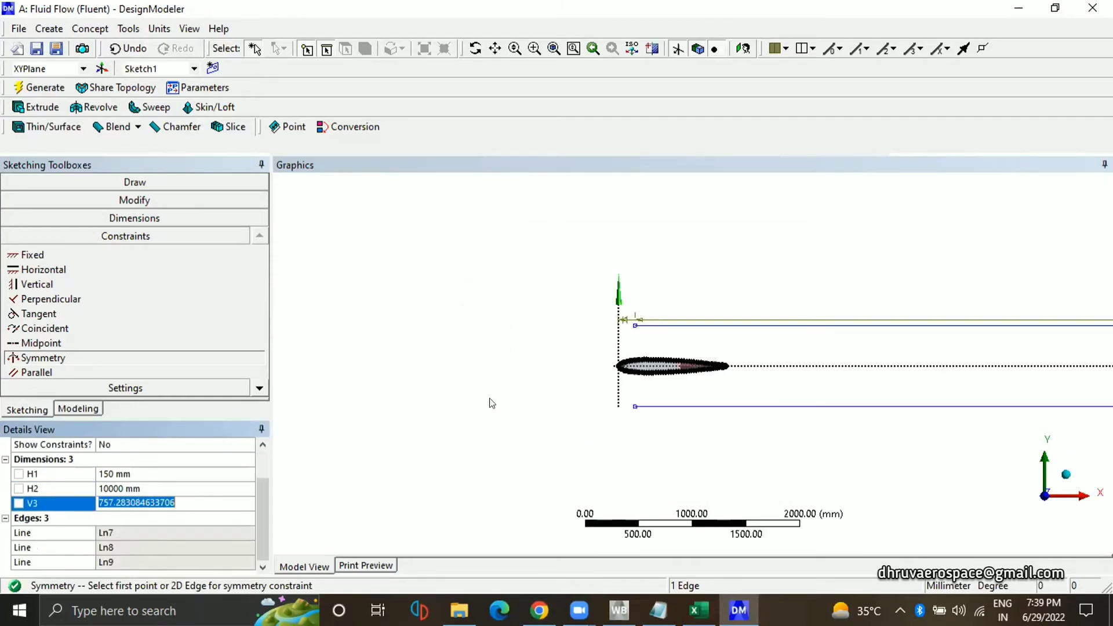
left_click(787, 229)
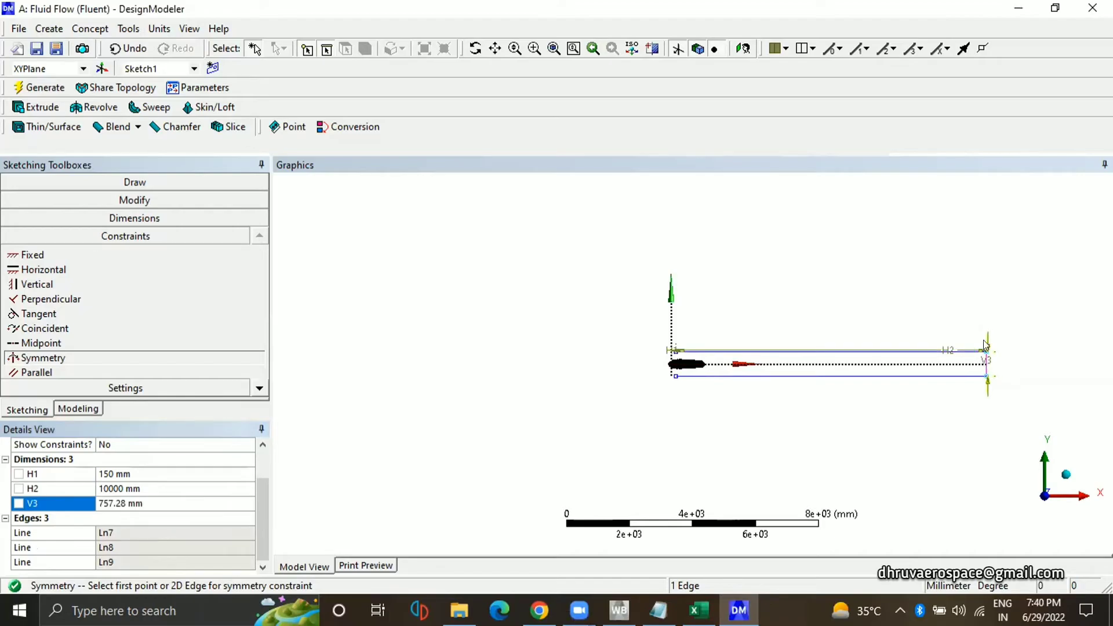
left_click(116, 503)
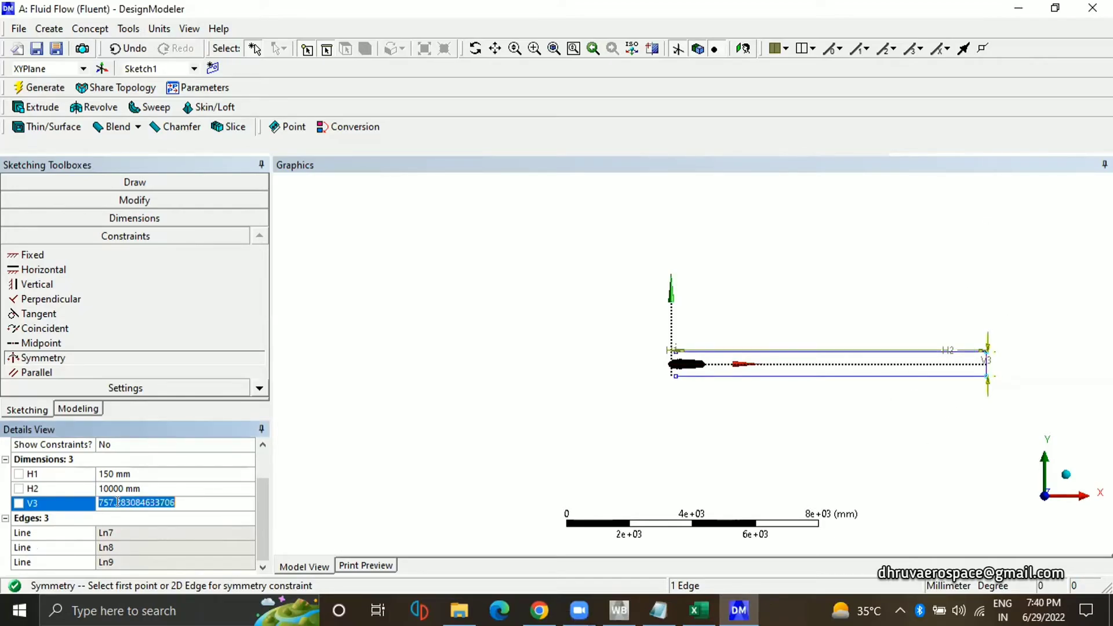
type("20000")
key("Return")
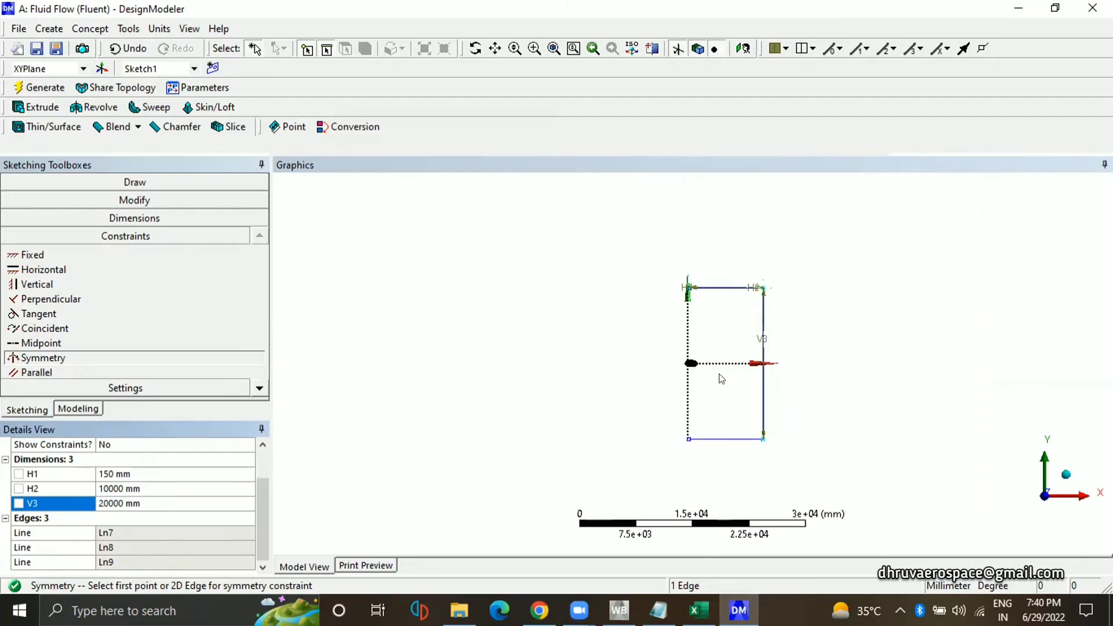
Step: Draw a three-point arc from the upper line's open end to the lower line's open end, bulging ahead of the airfoil
left_click(82, 182)
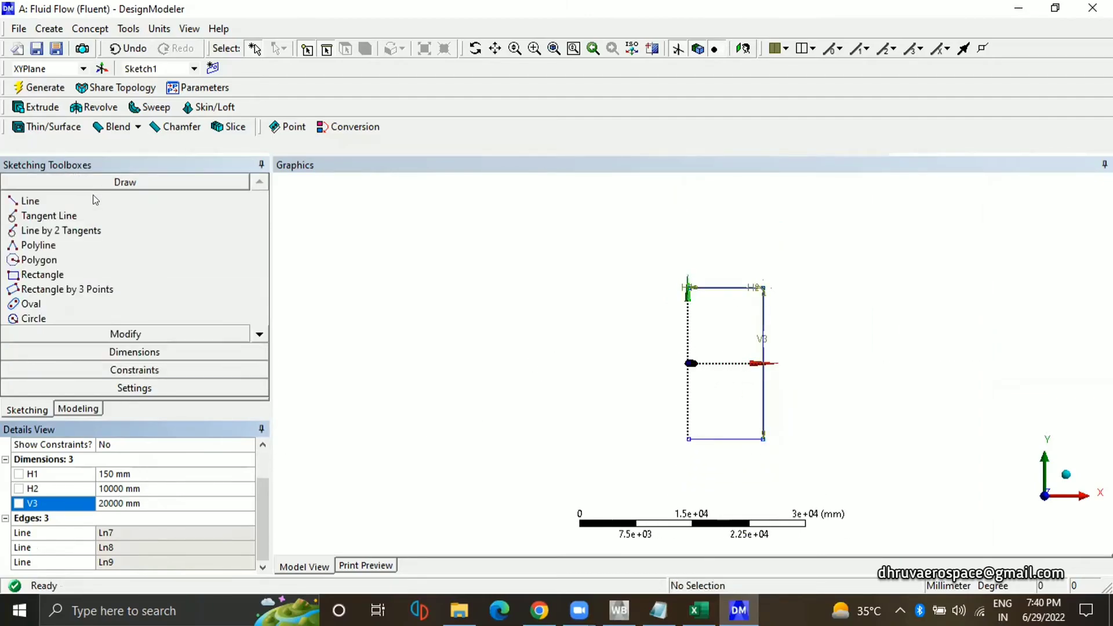
left_click(258, 335)
left_click(258, 335)
left_click(258, 335)
left_click(259, 335)
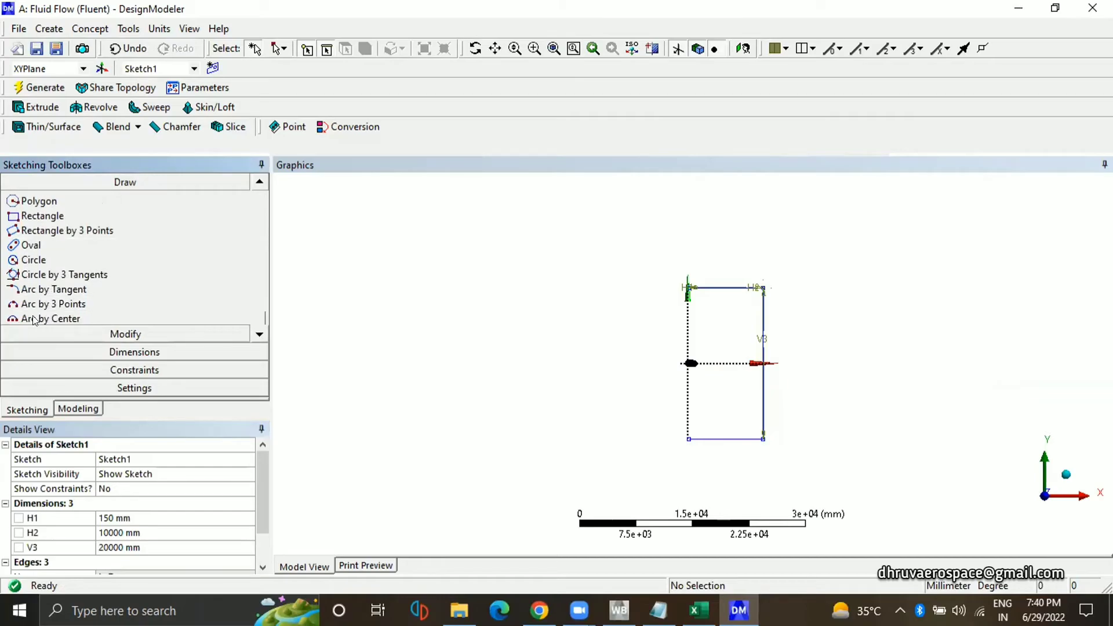
left_click(41, 306)
scroll(703, 336, "up", 3)
scroll(704, 278, "down", 2)
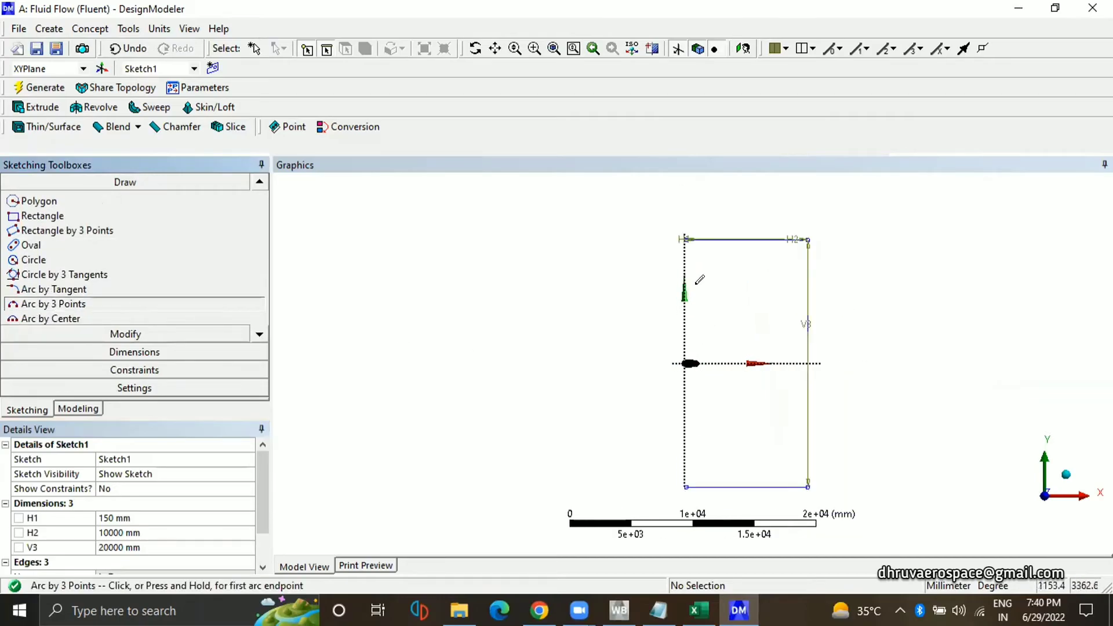
scroll(713, 259, "up", 6)
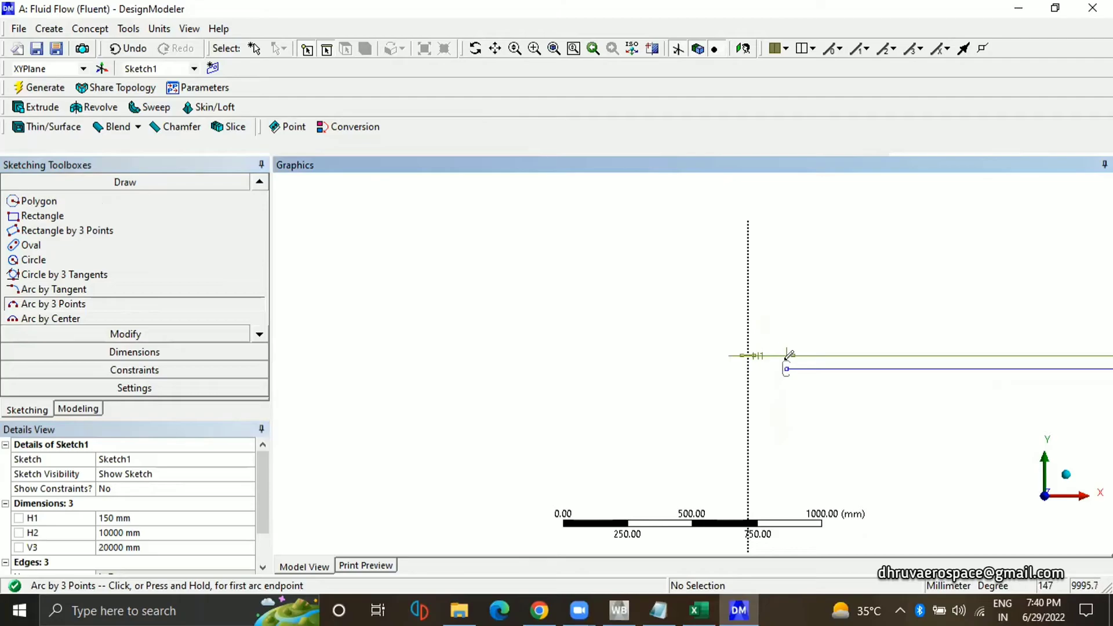
left_click(718, 355)
scroll(633, 336, "down", 5)
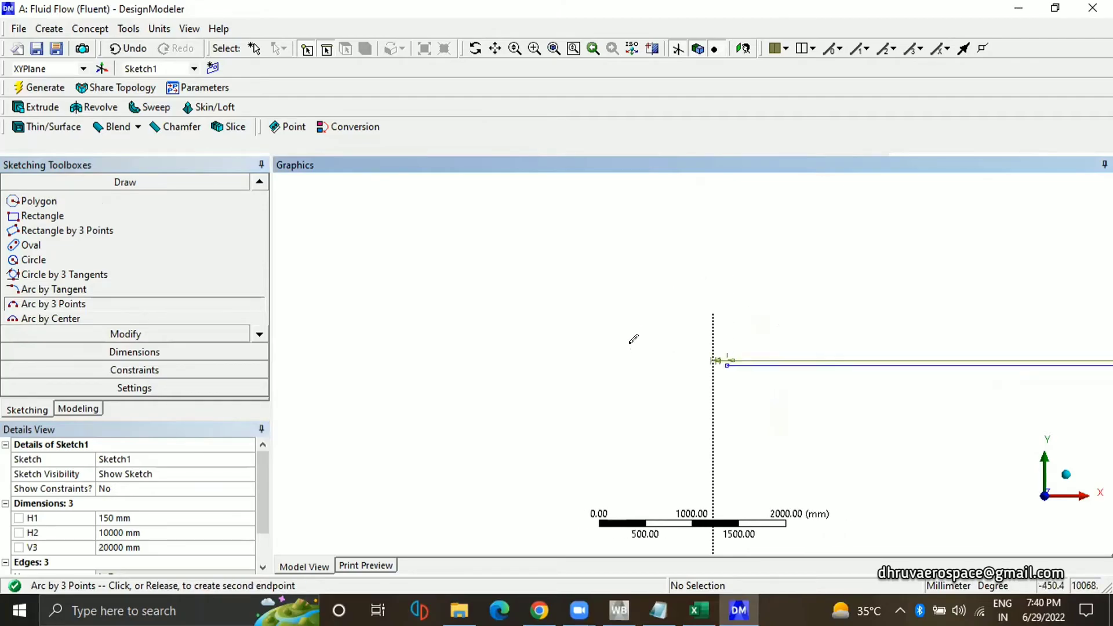
scroll(619, 391, "up", 1)
scroll(653, 394, "down", 1)
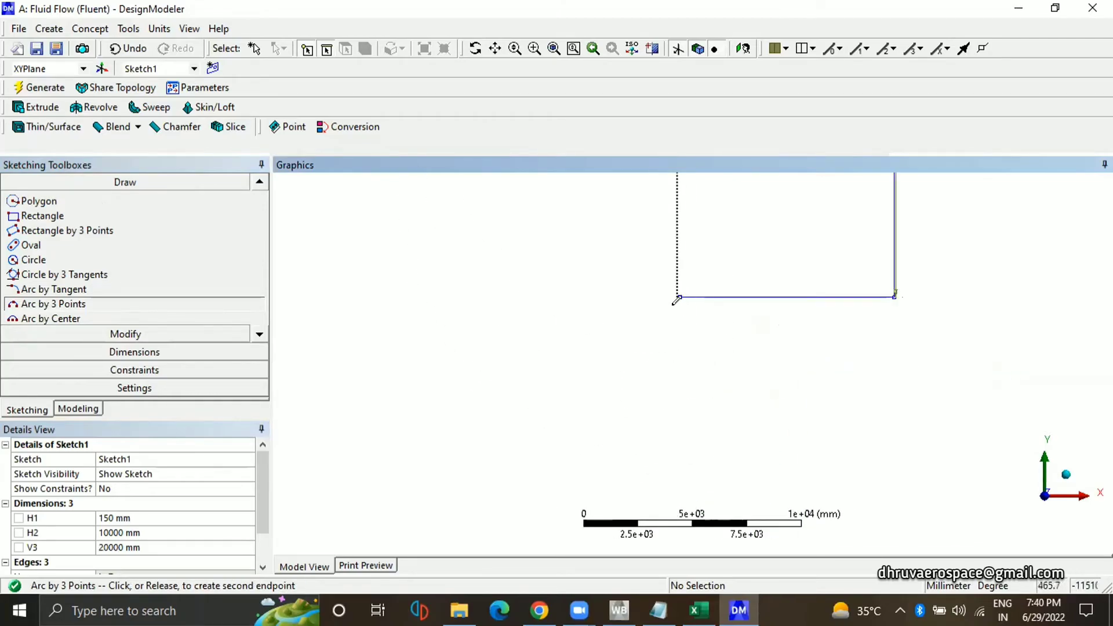
scroll(683, 295, "up", 5)
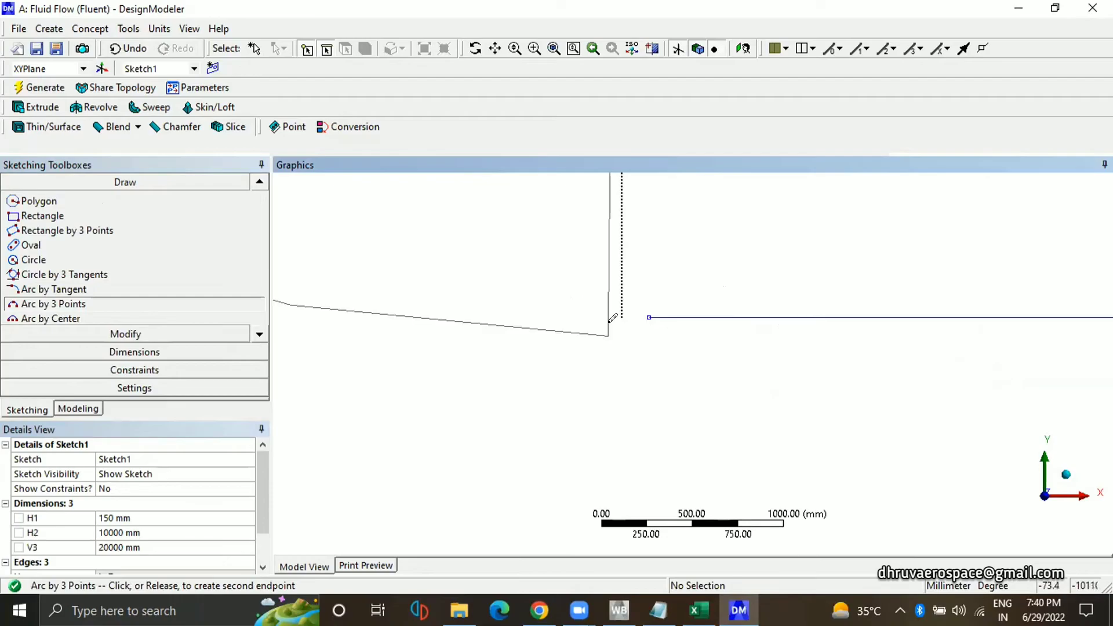
left_click(647, 307)
scroll(632, 446, "down", 9)
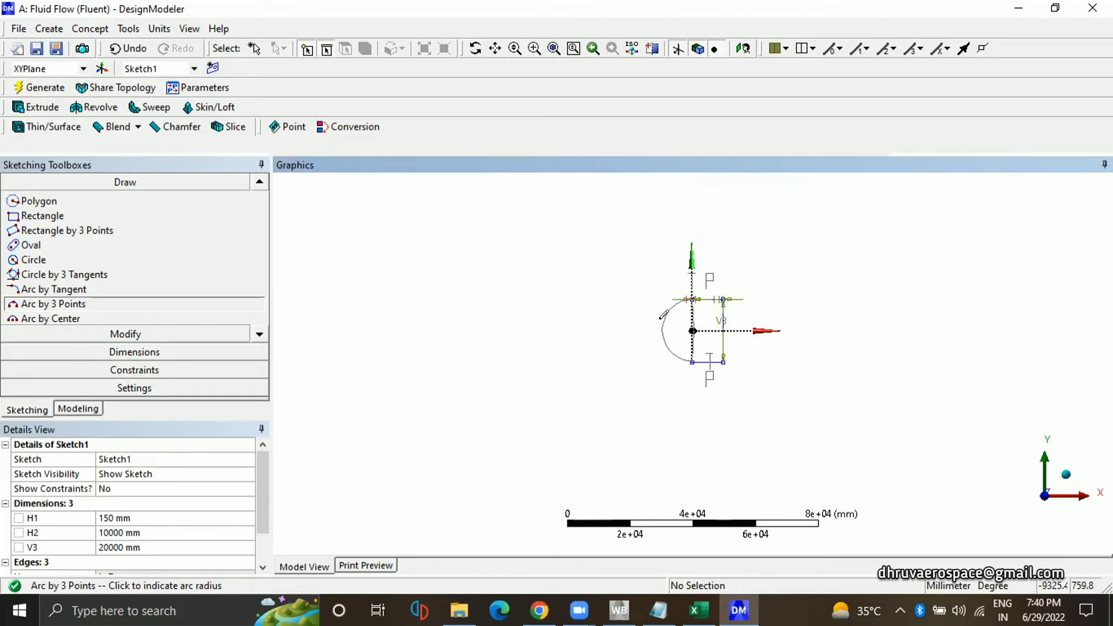
left_click(664, 315)
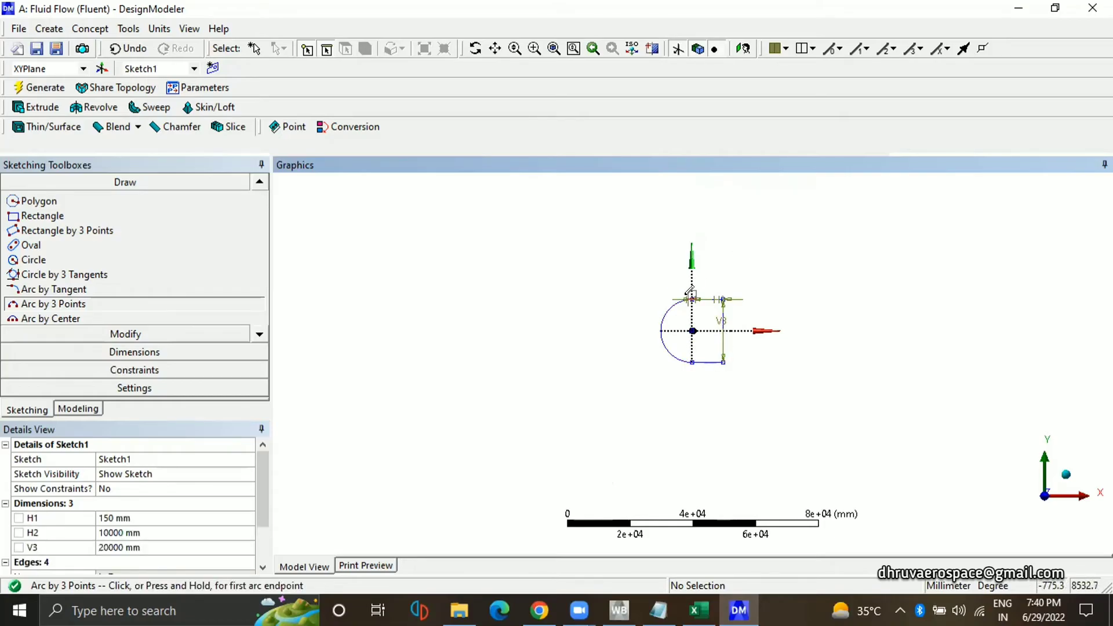
Step: Examine the junctions of the arc with the upper and lower horizontal lines
scroll(660, 334, "up", 2)
scroll(851, 355, "up", 2)
scroll(851, 355, "down", 2)
scroll(844, 358, "up", 4)
scroll(842, 358, "up", 2)
scroll(840, 359, "down", 5)
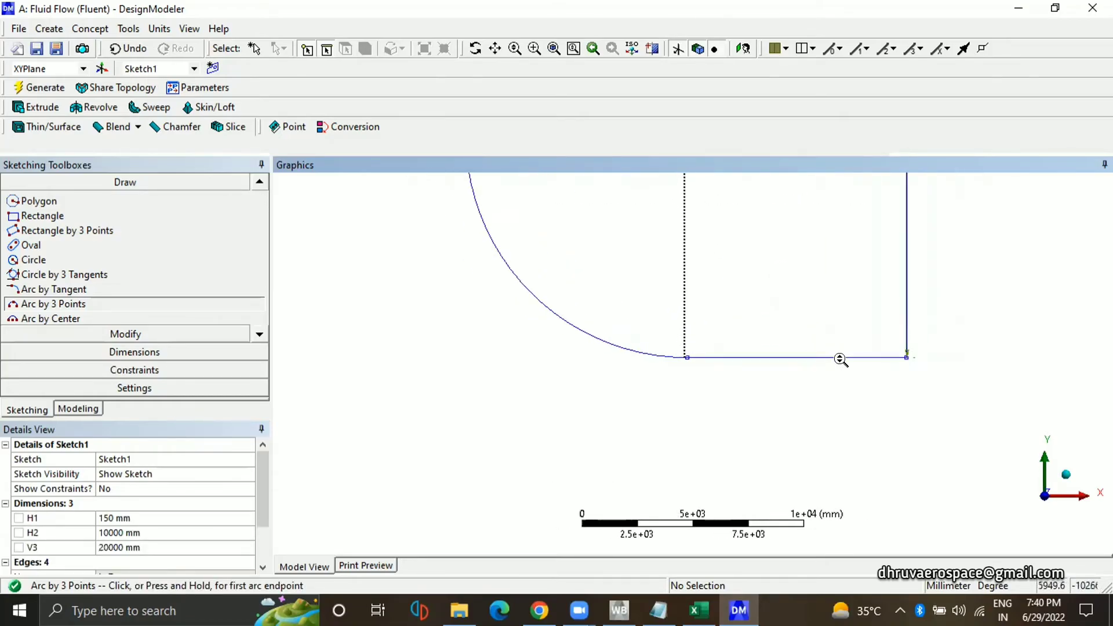
scroll(795, 323, "up", 3)
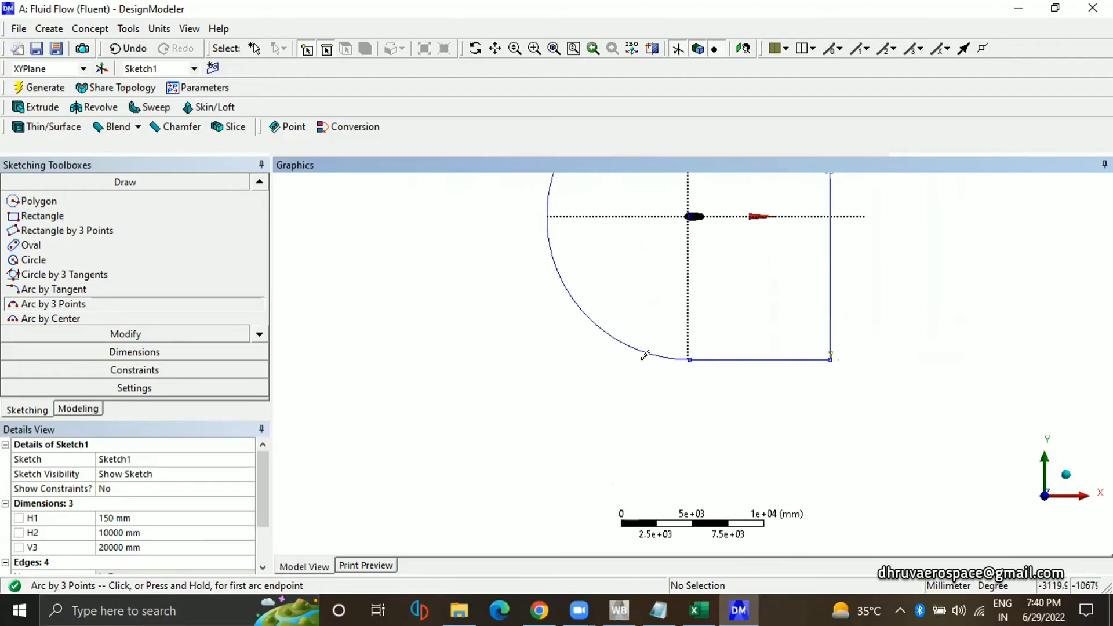
scroll(659, 397, "down", 3)
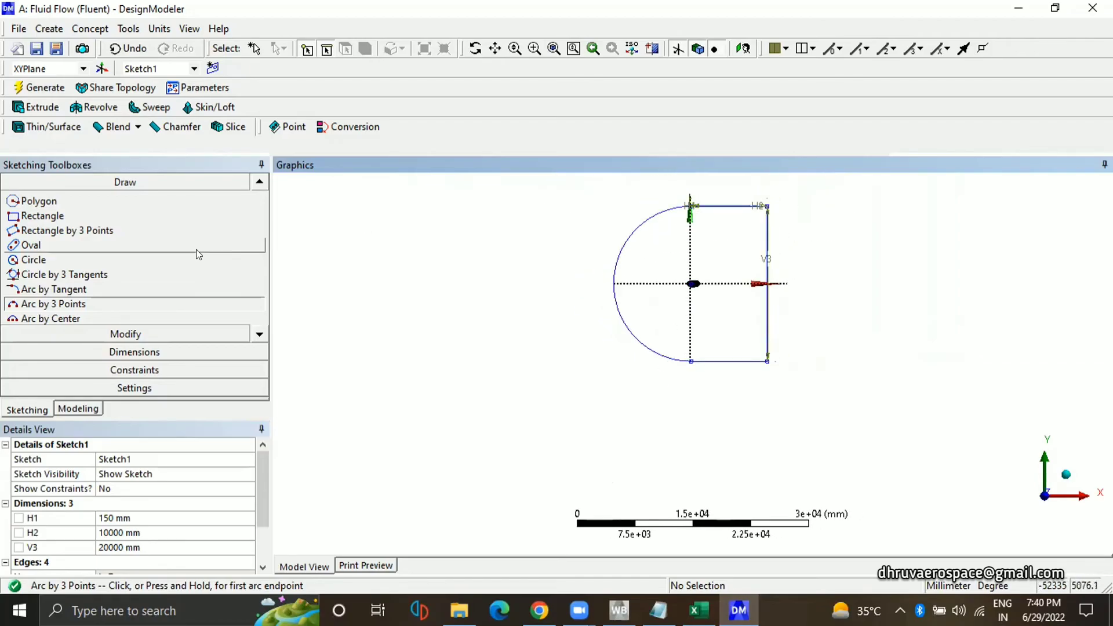
left_click(73, 31)
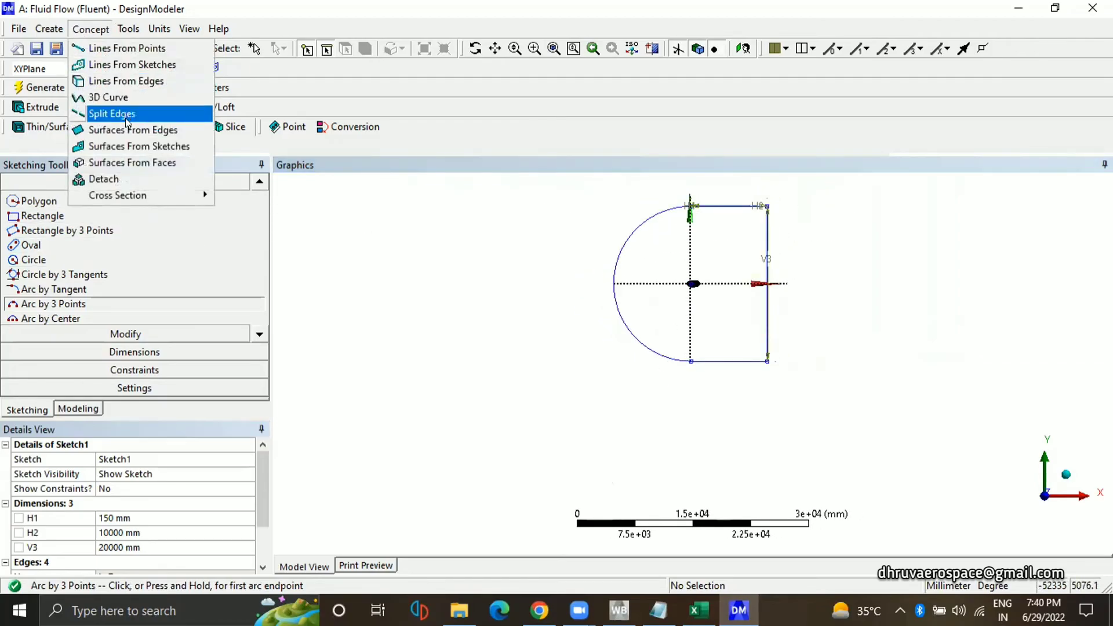
left_click(490, 328)
right_click(529, 292)
left_click(548, 302)
Step: Generate a surface from Sketch1 with the operation set to Add Frozen
left_click(69, 410)
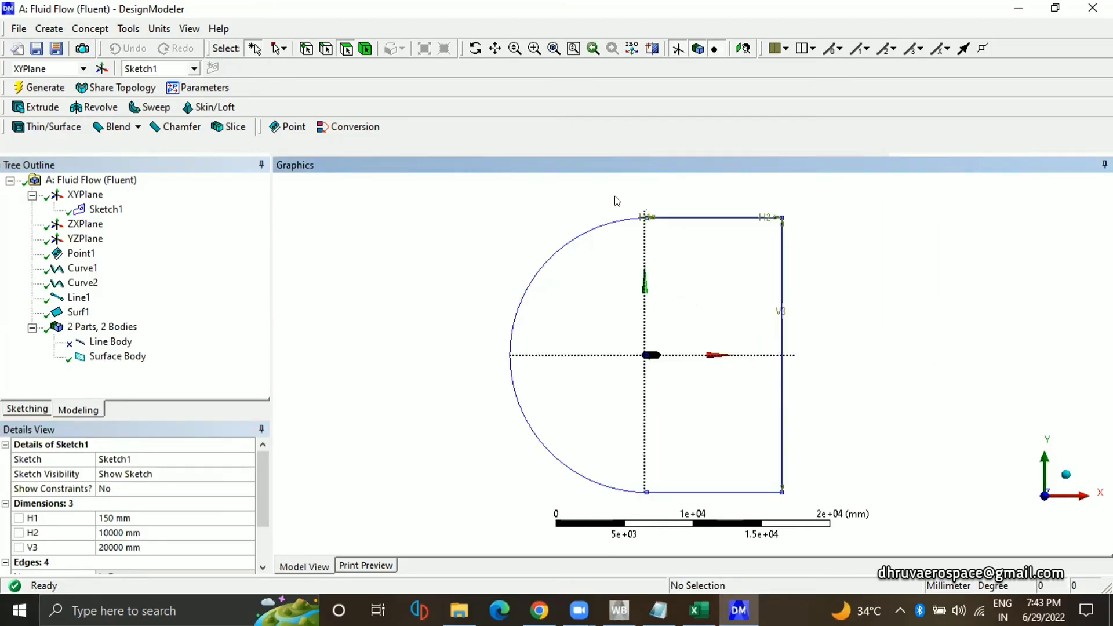
scroll(642, 382, "up", 3)
scroll(671, 373, "down", 2)
left_click(93, 29)
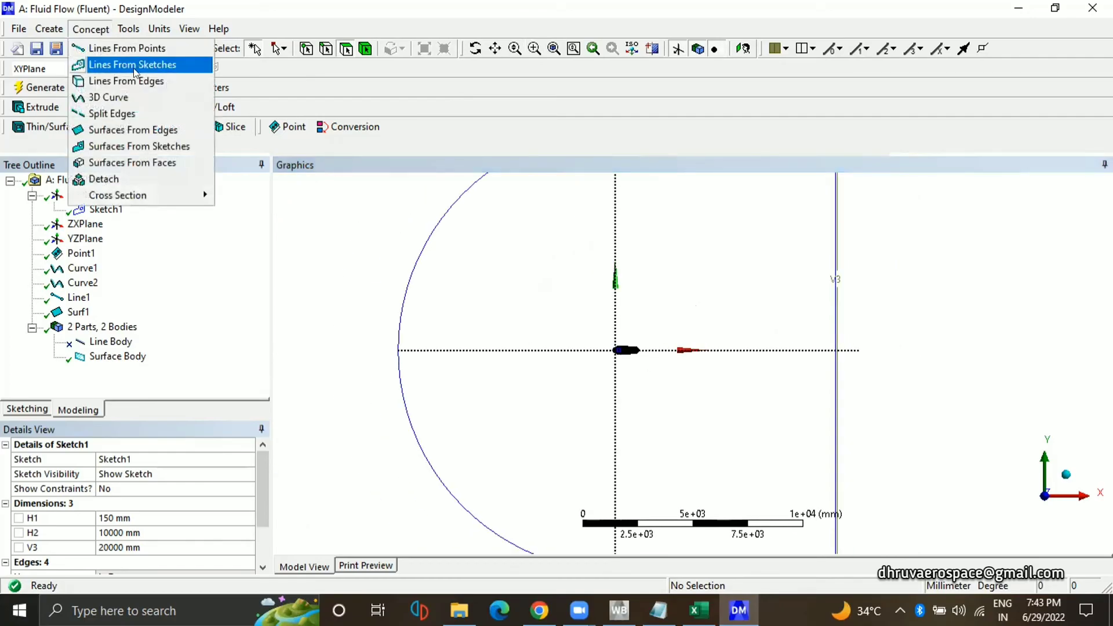
left_click(139, 146)
left_click(100, 214)
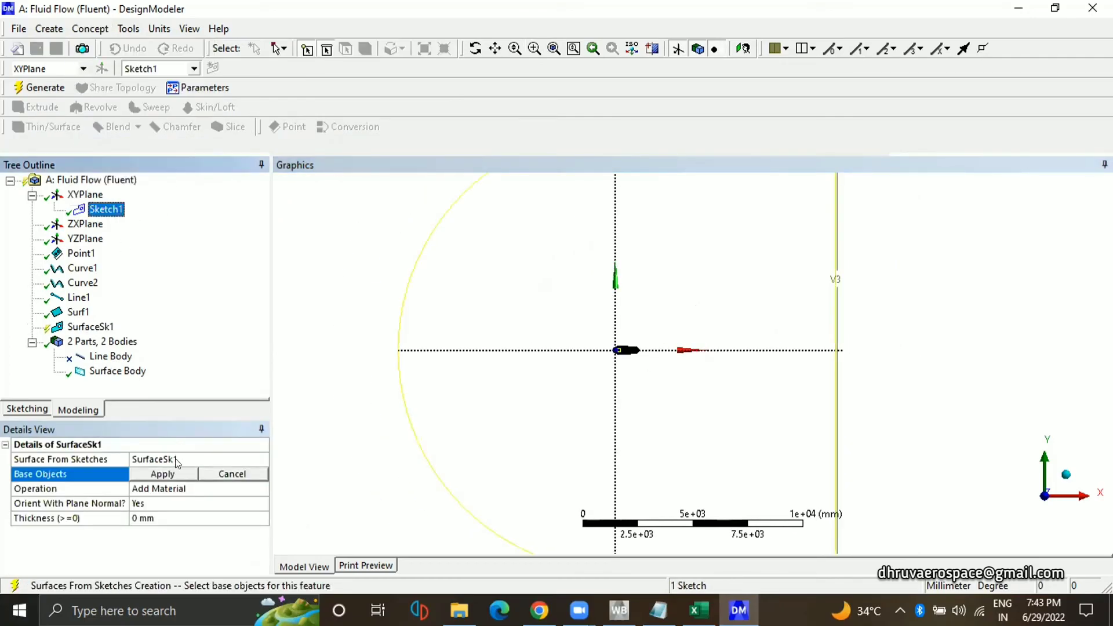
left_click(177, 474)
double_click(180, 488)
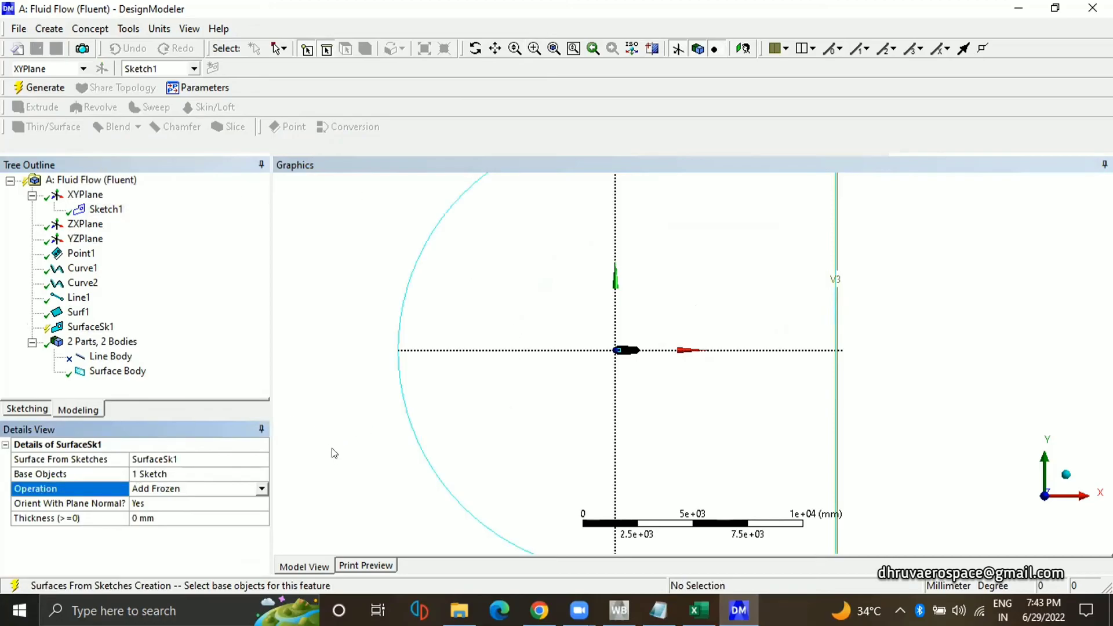
left_click(47, 89)
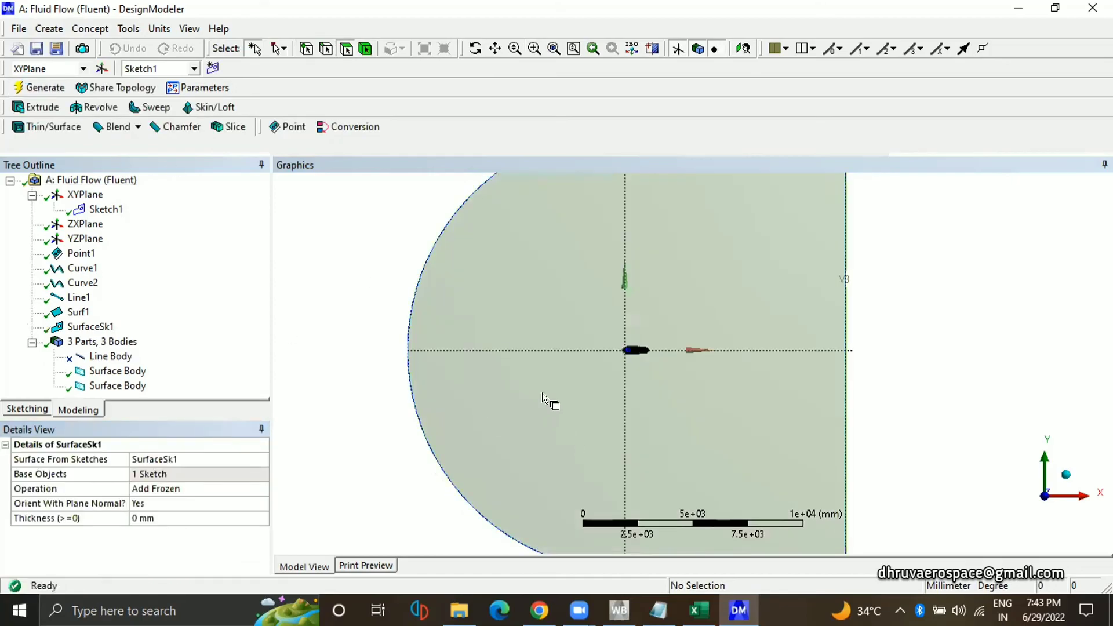
Step: Start a Boolean with the Subtract operation and assign the C-shaped domain surface as the target body
left_click_drag(784, 373, 655, 329)
left_click_drag(380, 256, 537, 374)
scroll(735, 333, "down", 3)
scroll(721, 347, "down", 5)
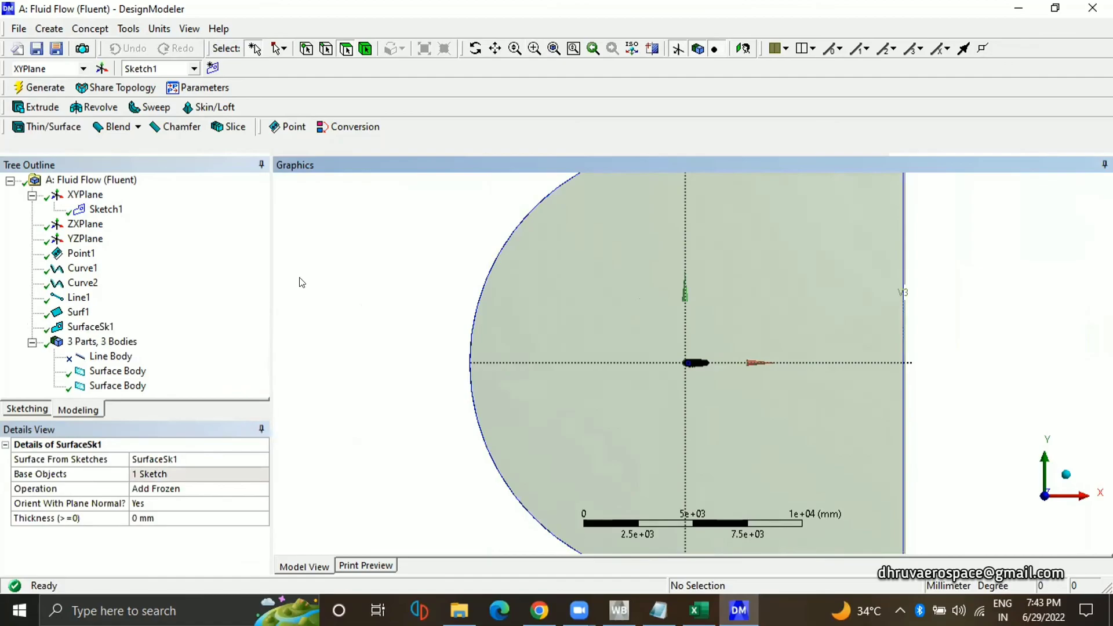
left_click(48, 29)
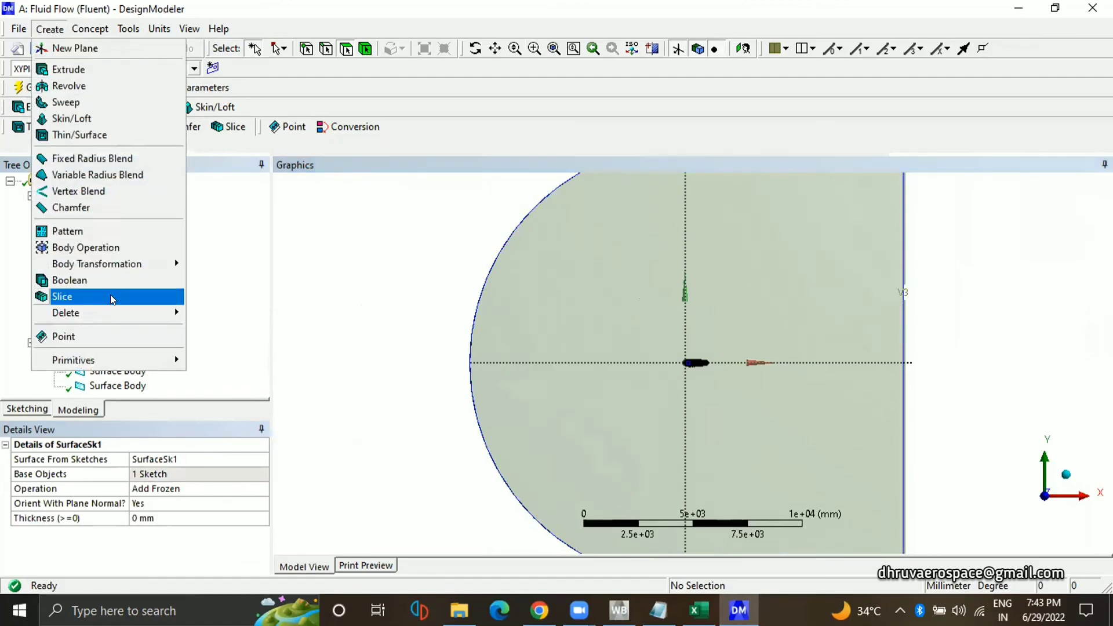
left_click(113, 281)
left_click(240, 474)
left_click(174, 504)
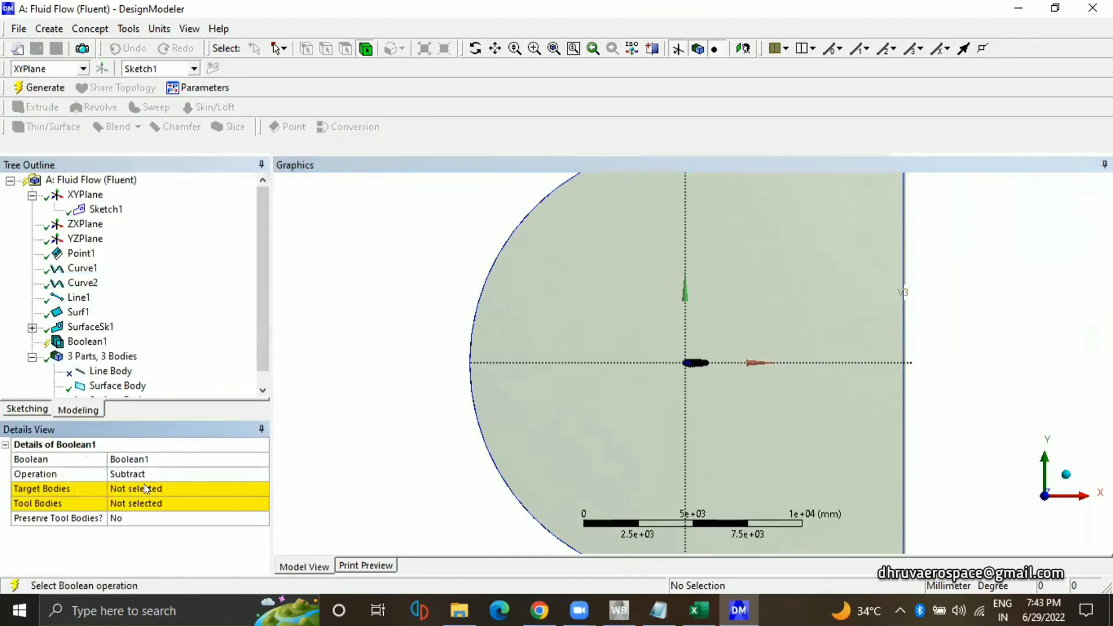
left_click(186, 489)
left_click(588, 439)
left_click(150, 489)
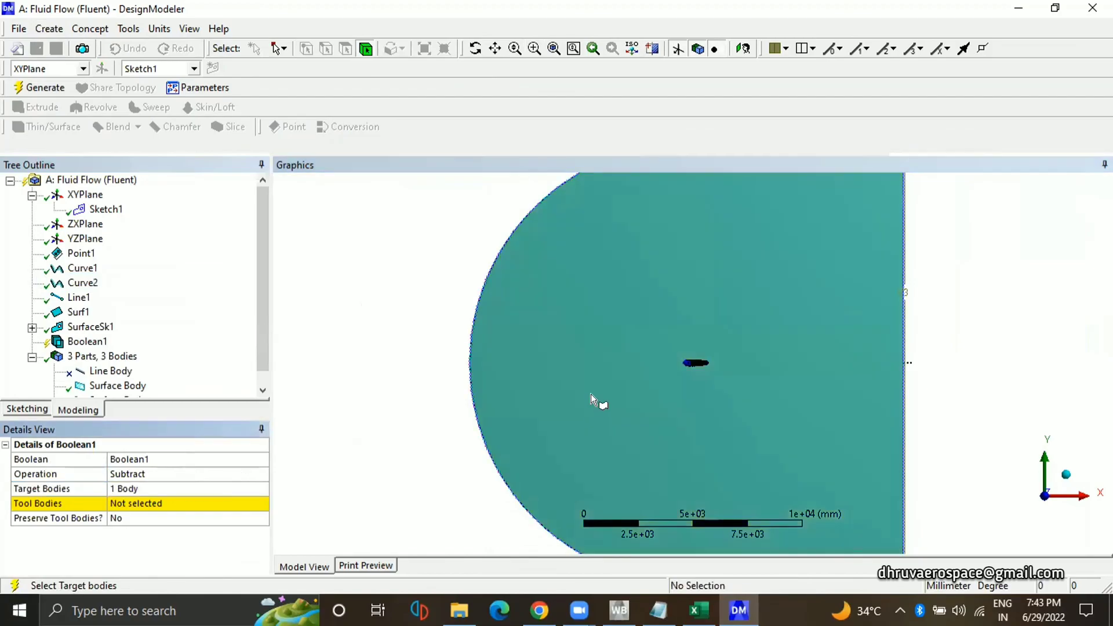
Step: Assign the airfoil surface as the tool body and generate the Boolean subtraction
scroll(696, 360, "up", 10)
left_click(618, 355)
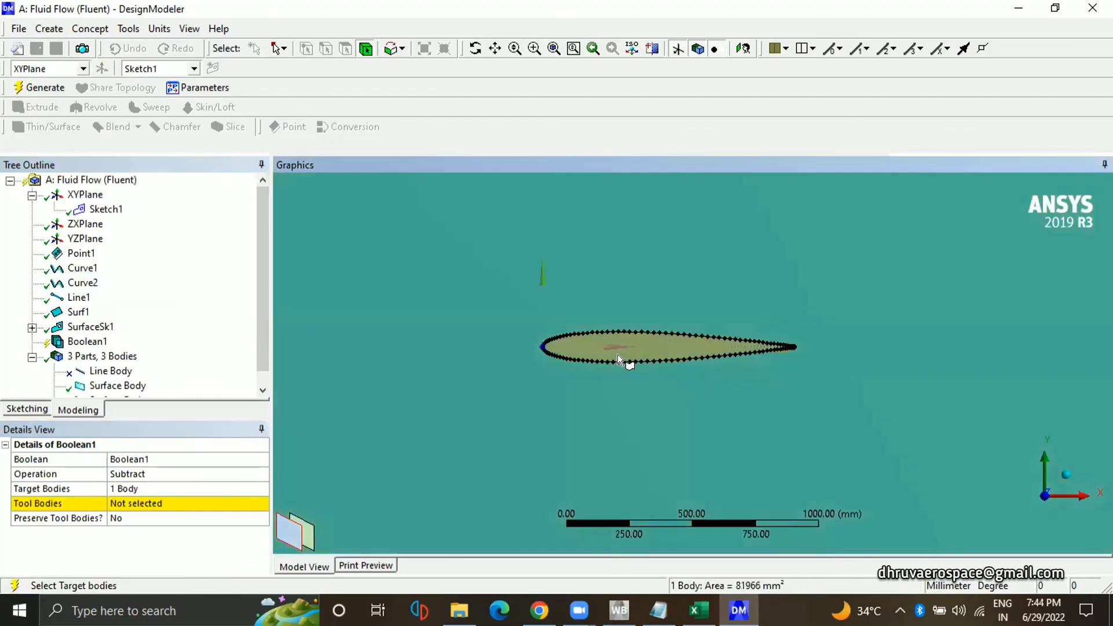
left_click(152, 504)
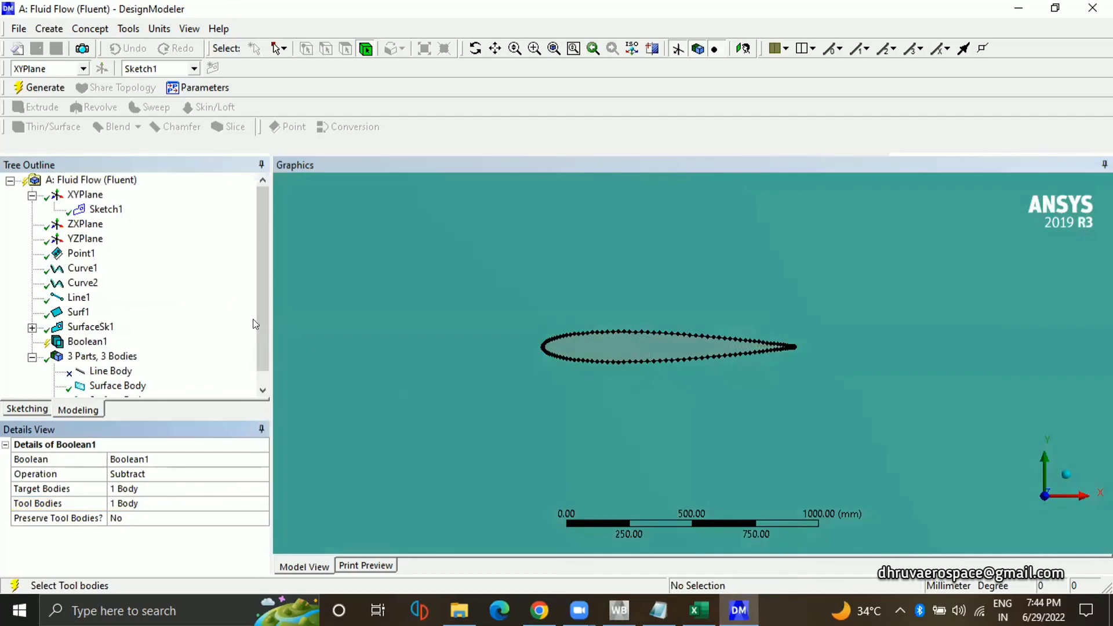
left_click(40, 87)
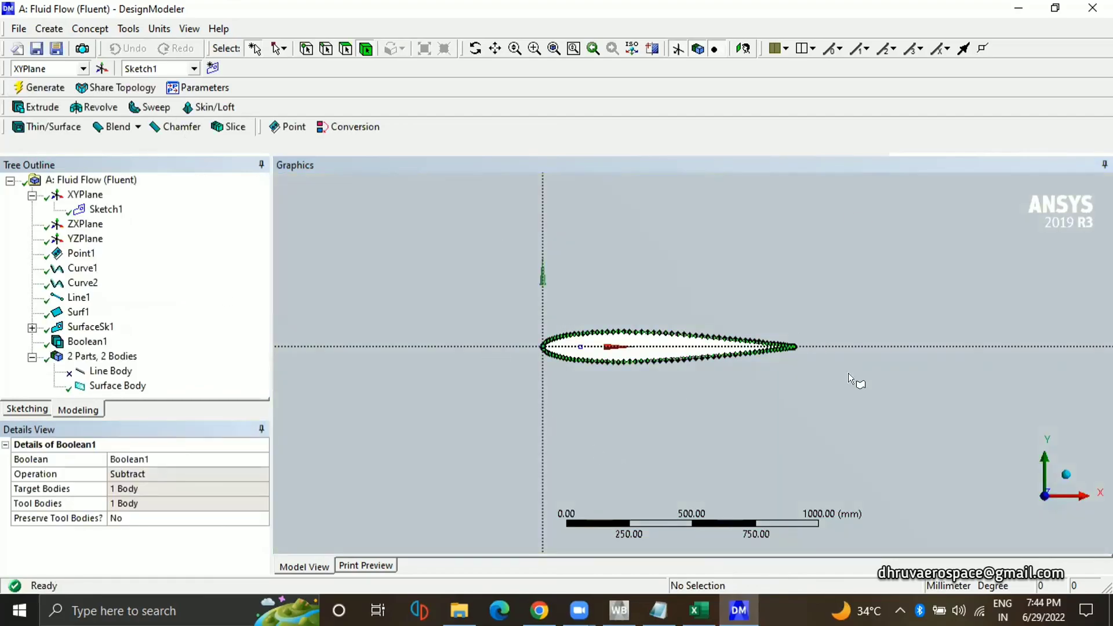
scroll(670, 388, "down", 3)
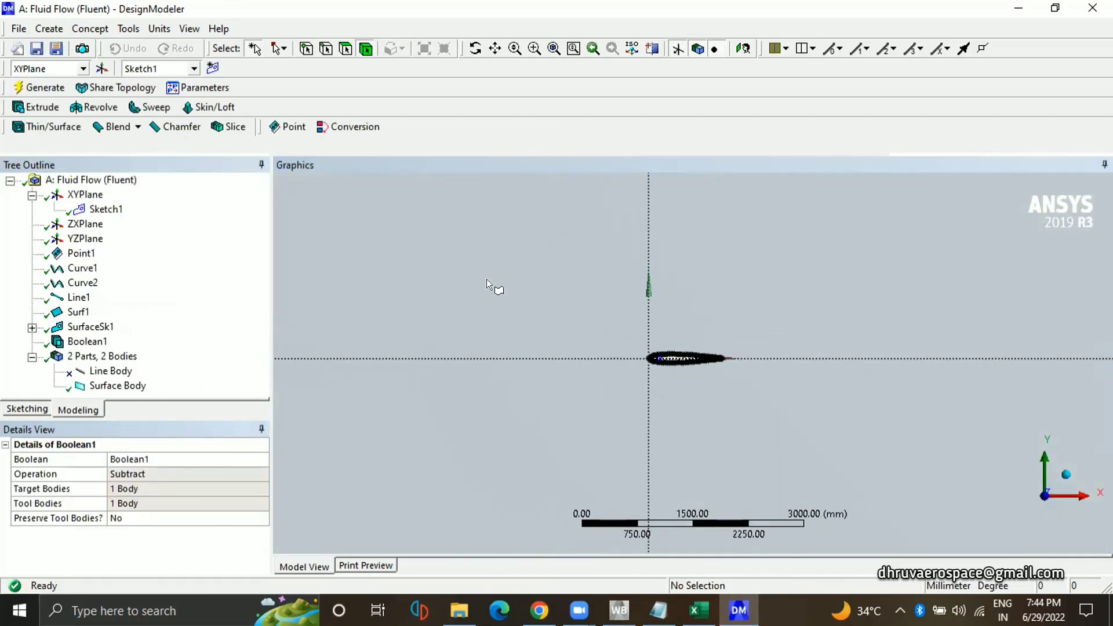